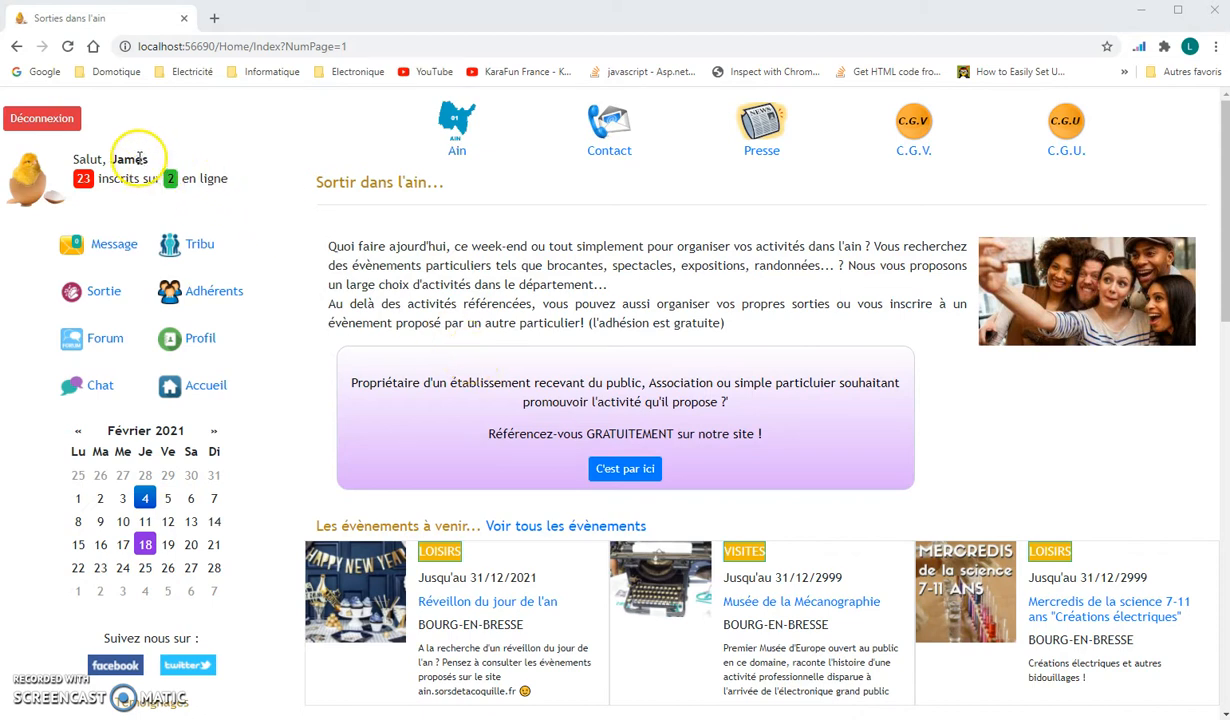
left_click_drag(74, 158, 151, 165)
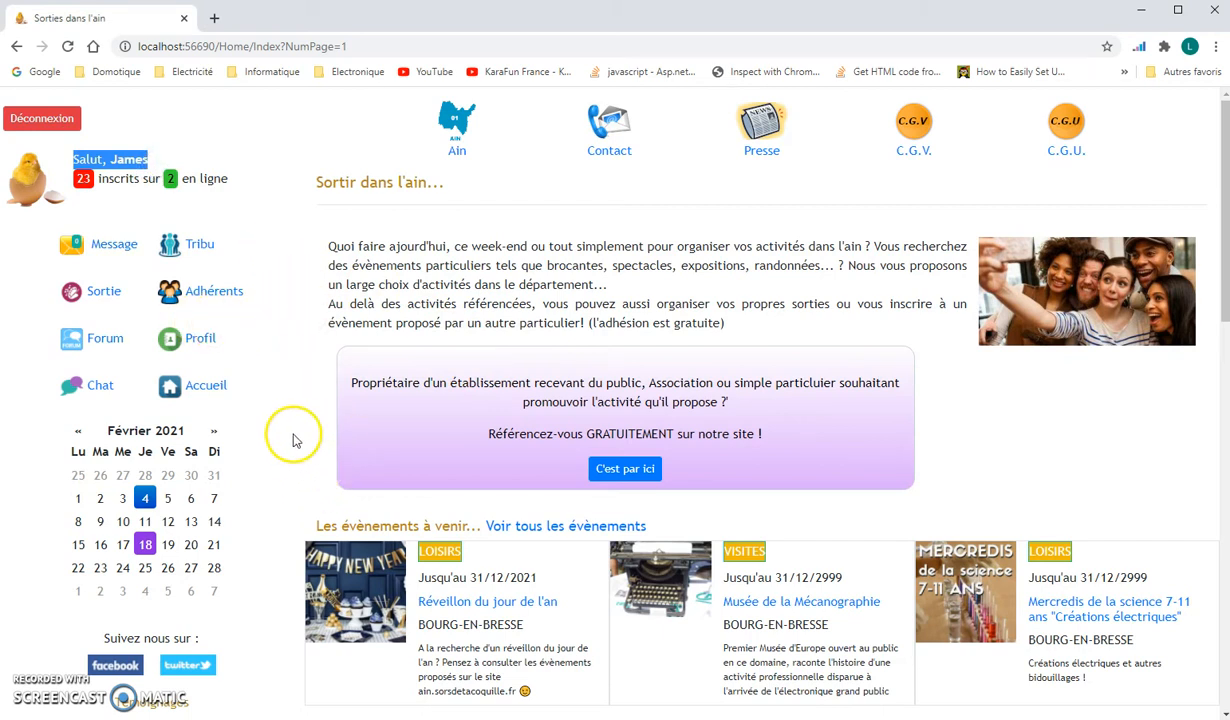
left_click(277, 401)
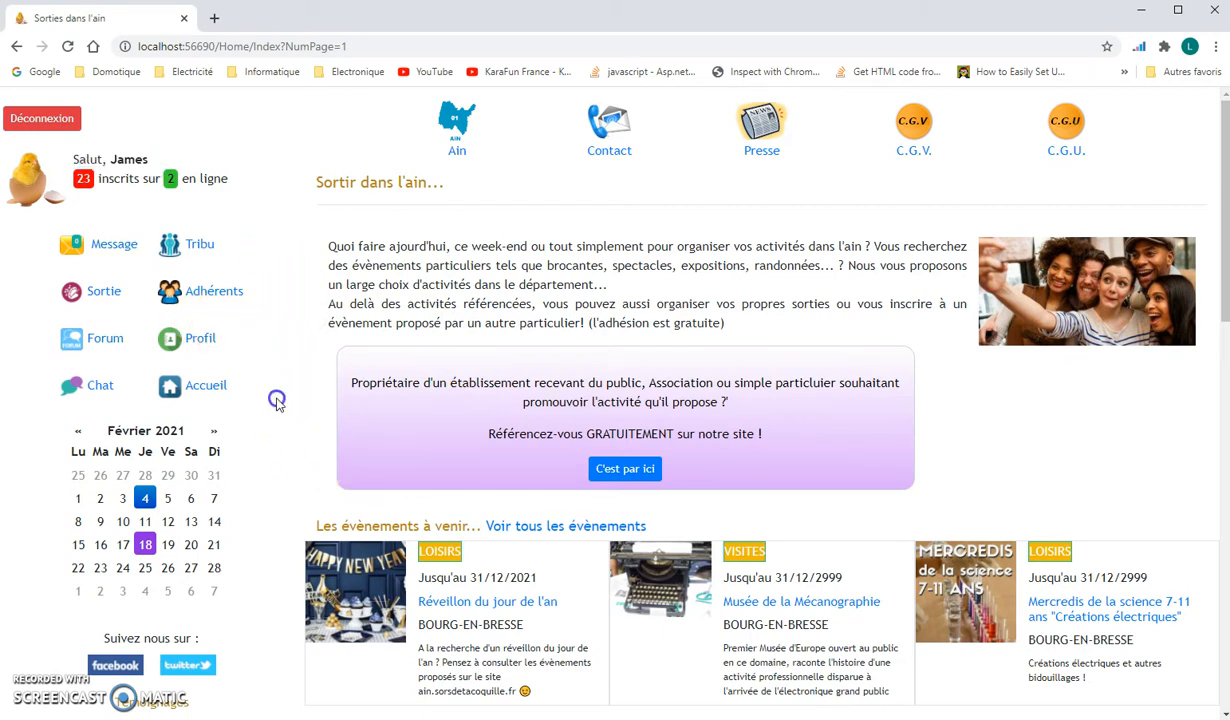
Open the list of upcoming outings and show the details of the "Karaoké chez moi" outing on Monday 15 February at 19:00
left_click(104, 291)
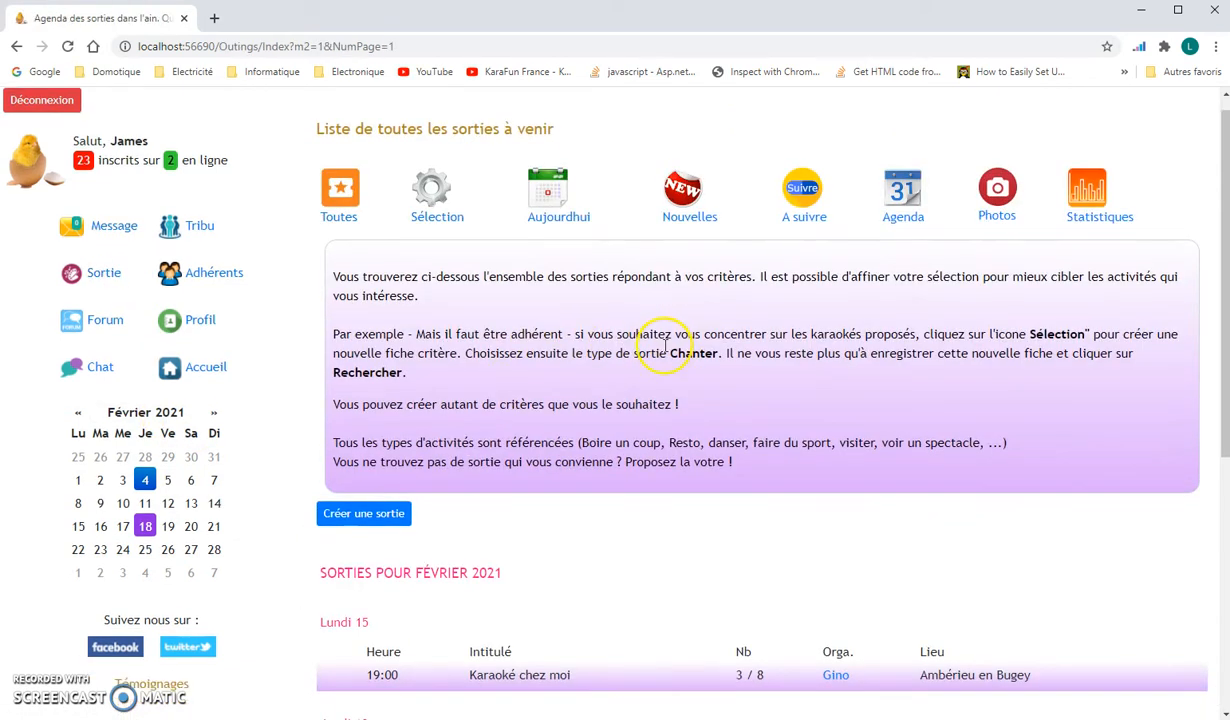
scroll(665, 348, "down", 3)
scroll(668, 348, "down", 2)
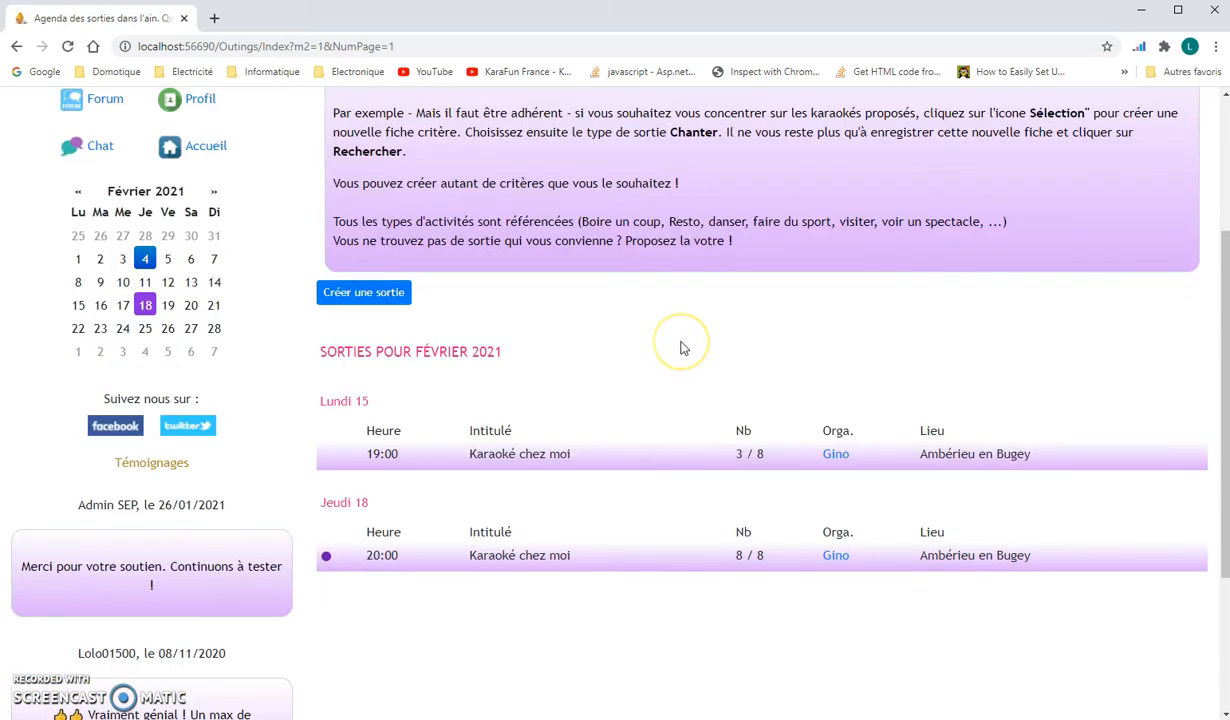
scroll(680, 348, "down", 2)
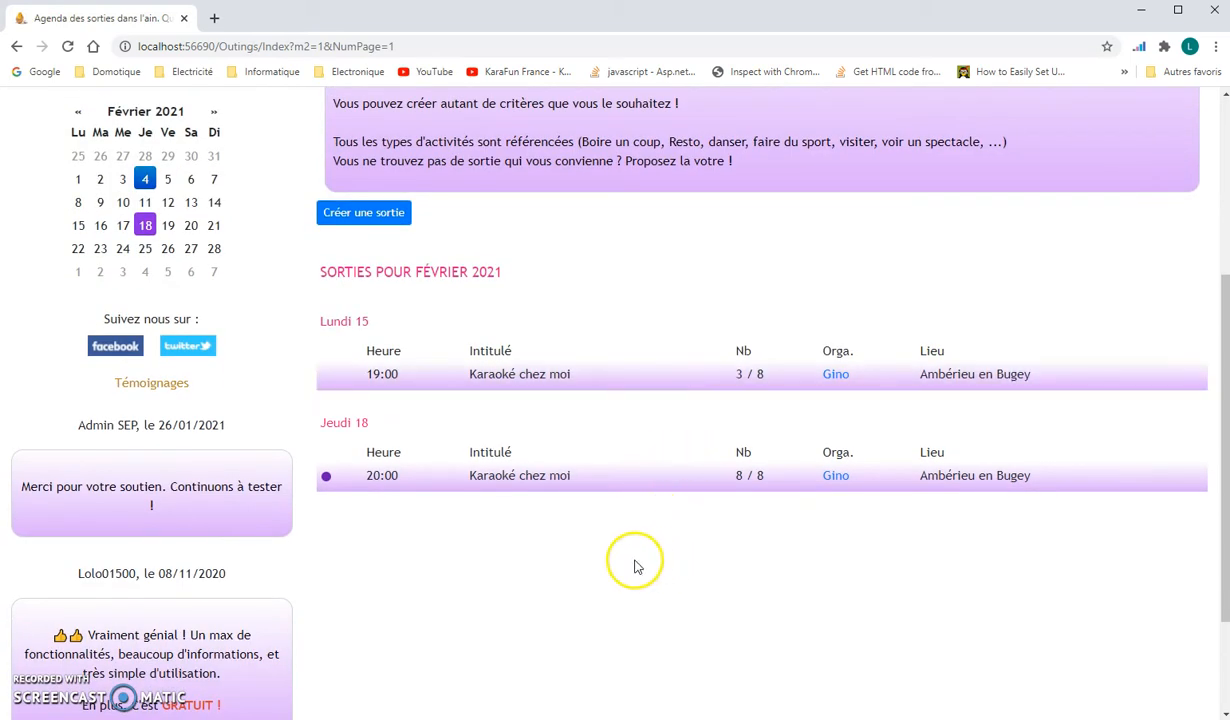
left_click(606, 382)
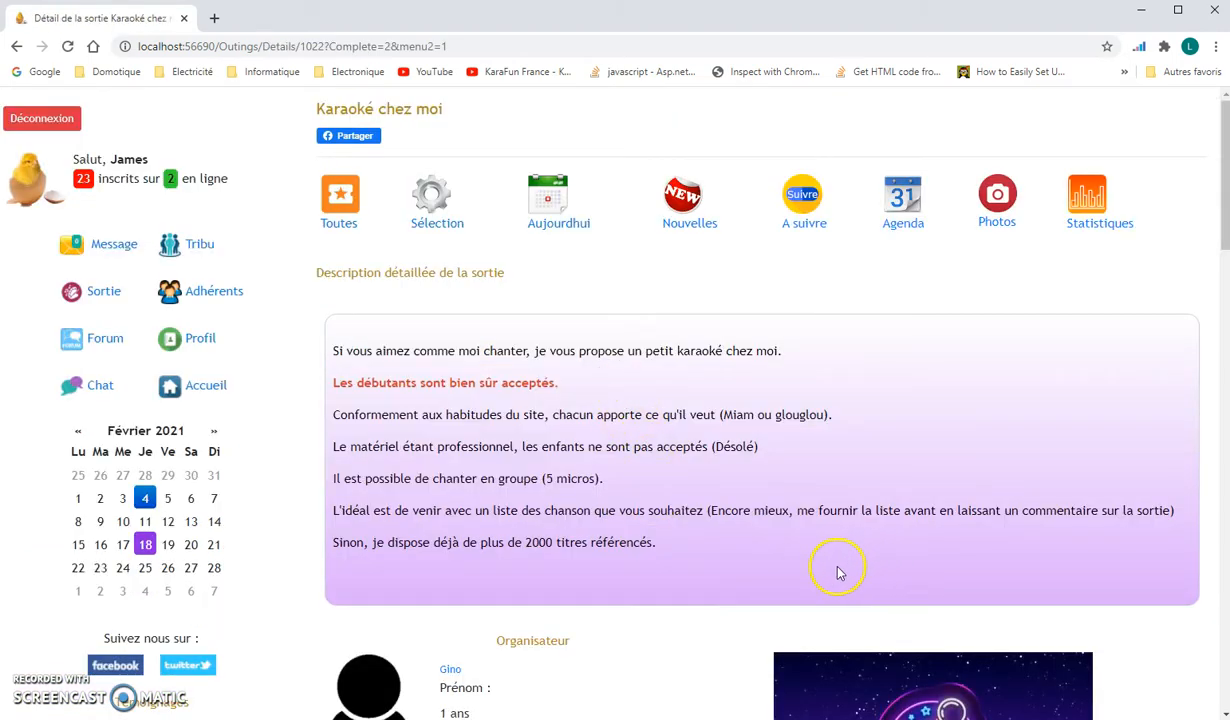
Examine the karaoke outing's description, its organiser, and its number of places and cancellation threshold
scroll(853, 528, "down", 5)
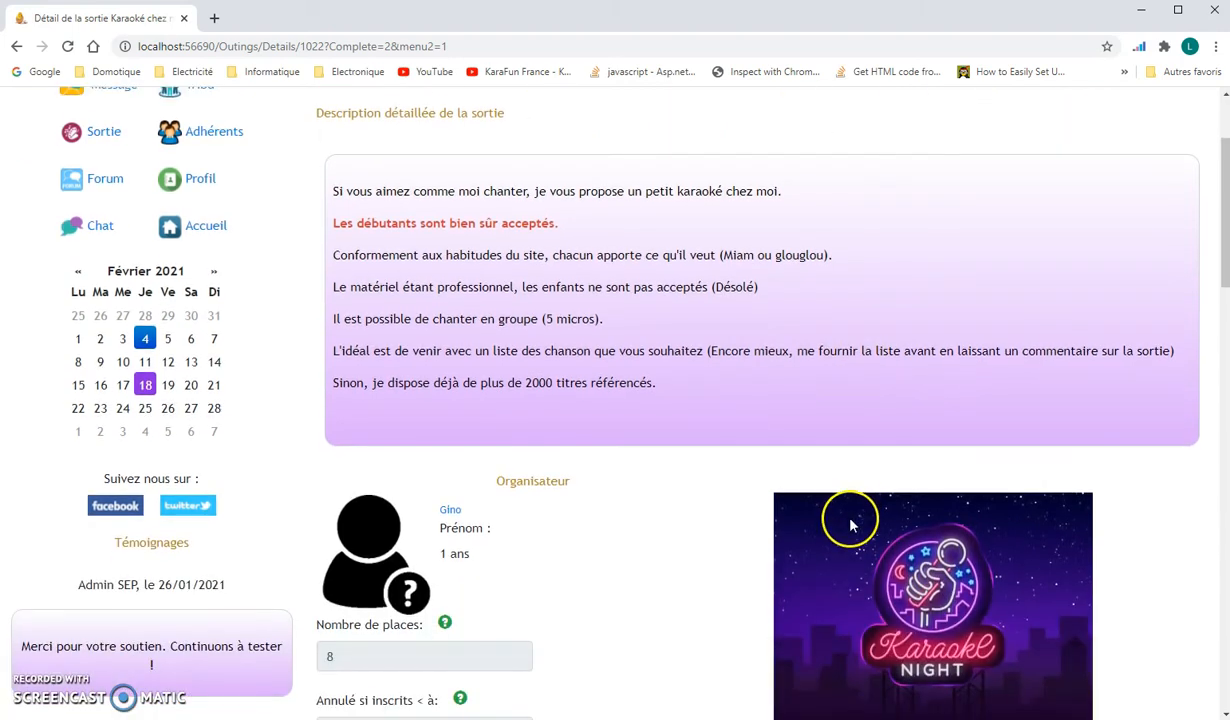
scroll(847, 519, "down", 7)
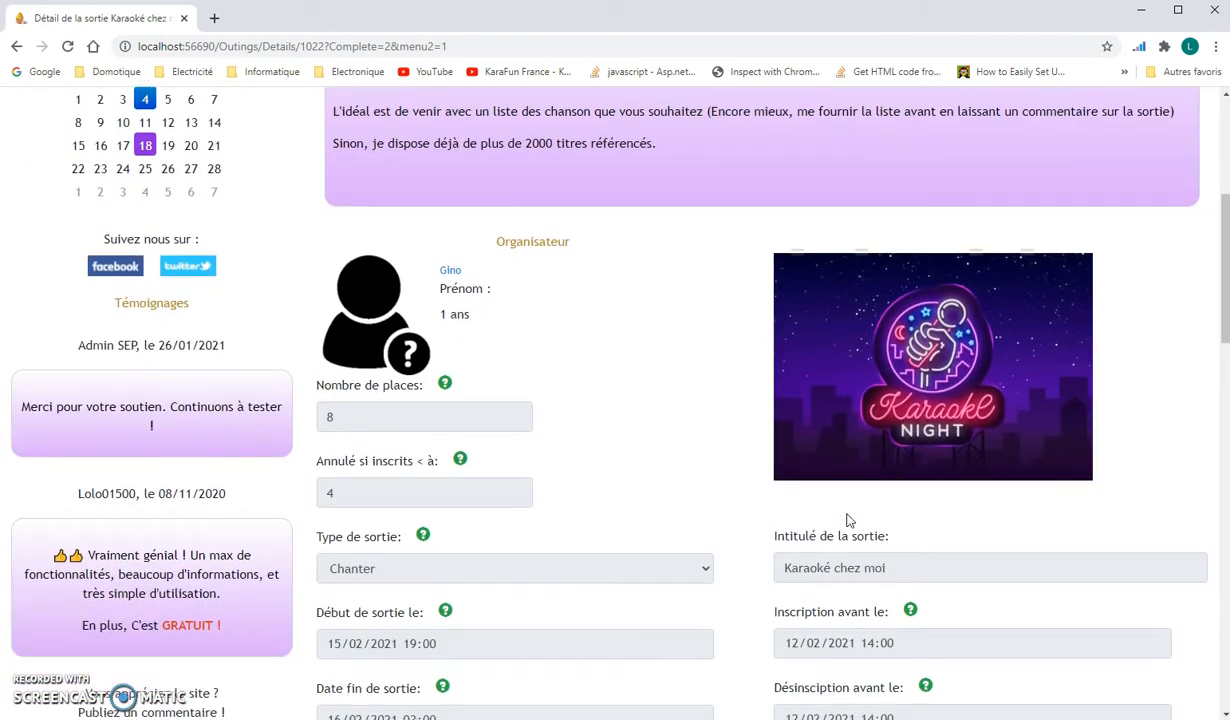
scroll(847, 519, "down", 2)
scroll(845, 516, "up", 15)
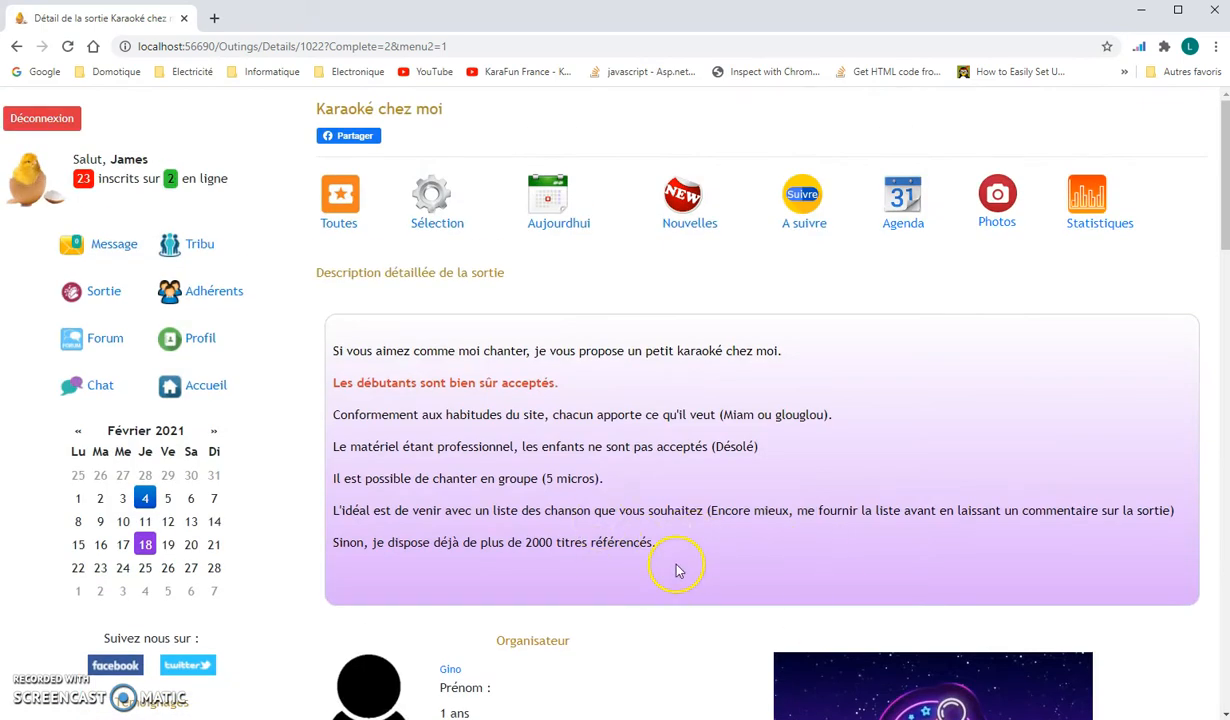
scroll(675, 560, "down", 4)
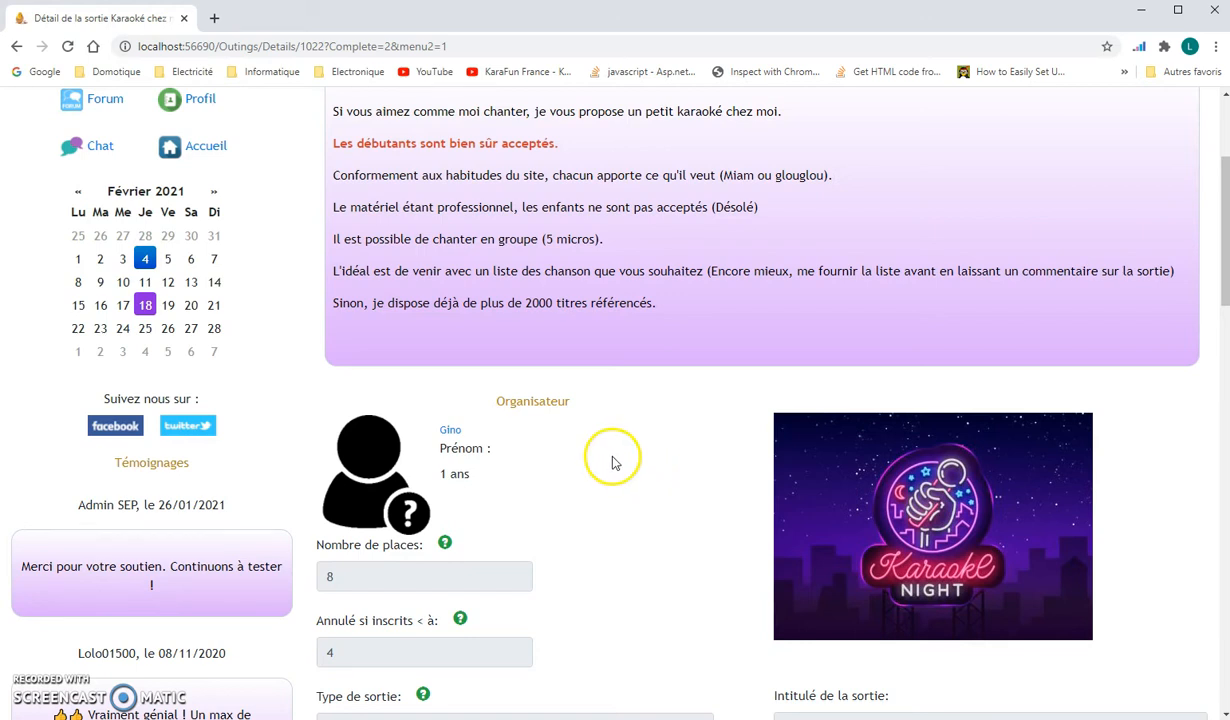
scroll(612, 461, "down", 3)
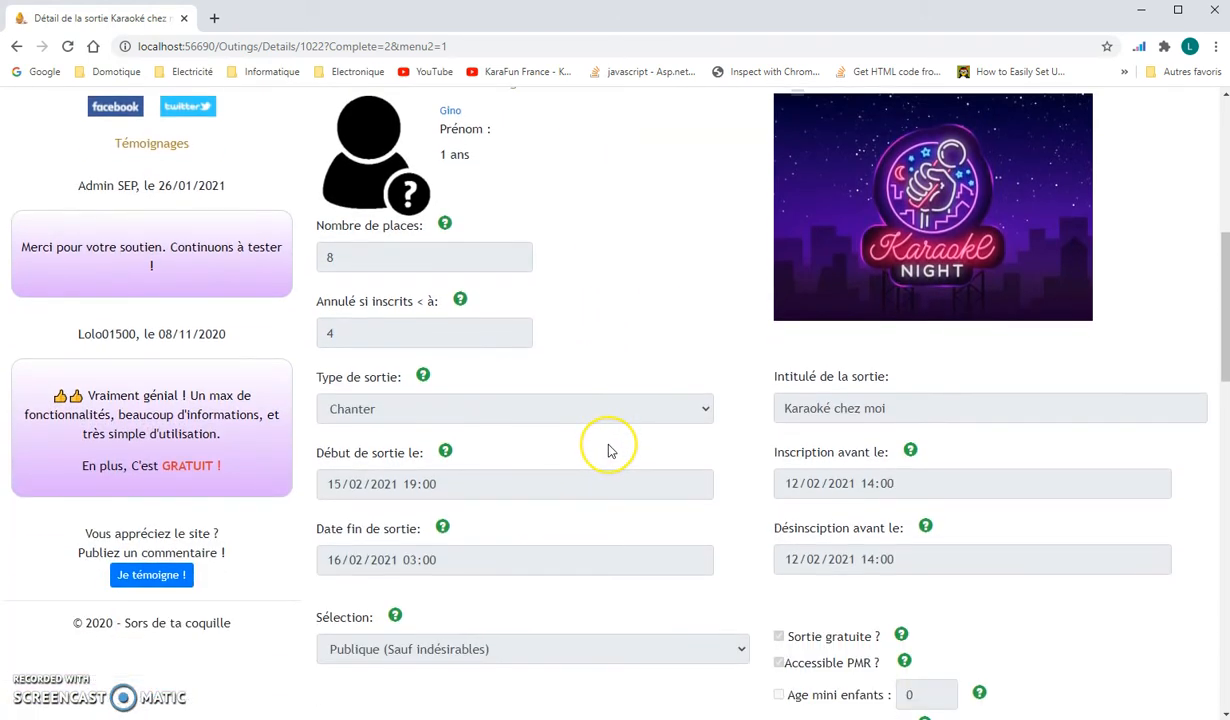
scroll(607, 452, "down", 1)
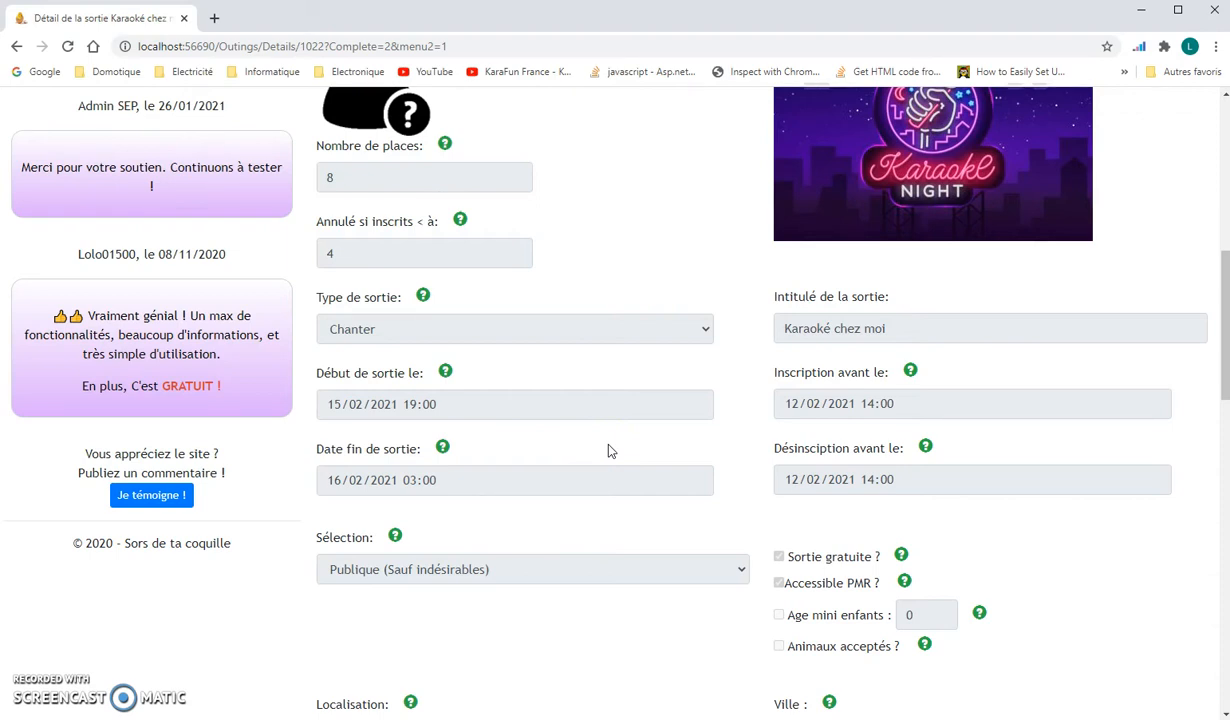
scroll(538, 302, "up", 3)
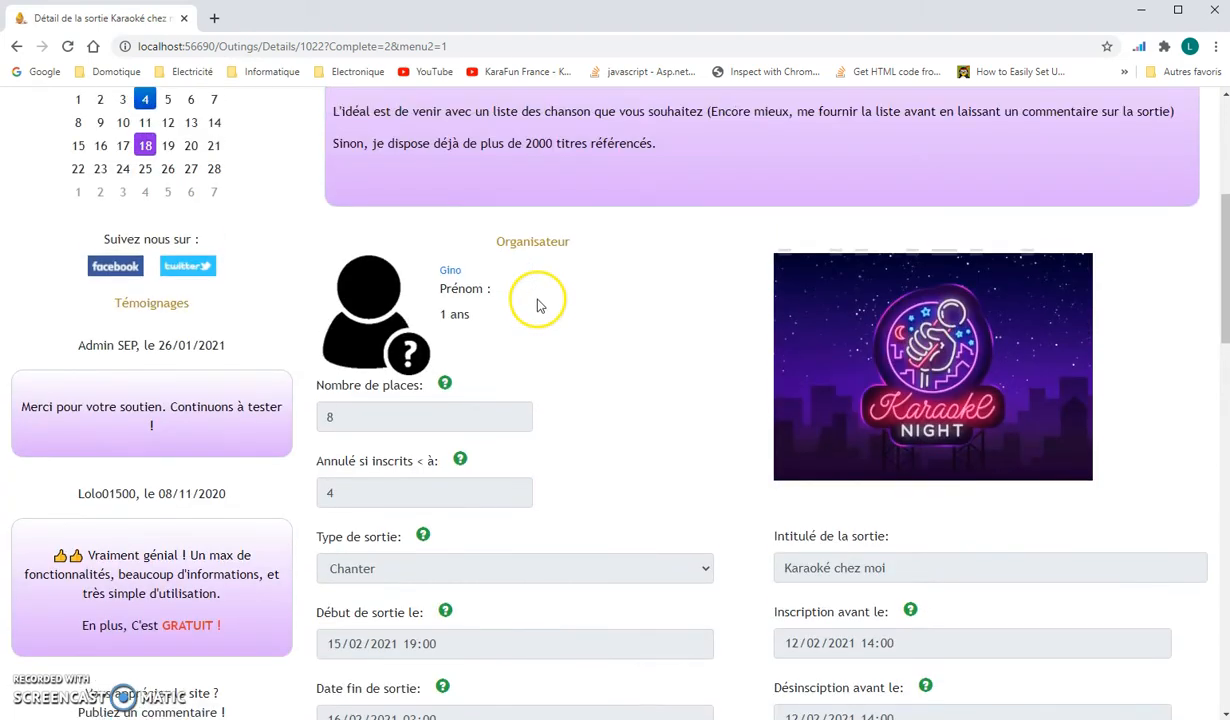
Examine the outing's type, start, end and registration dates, audience selection, accessibility options, and meeting location
scroll(541, 307, "down", 2)
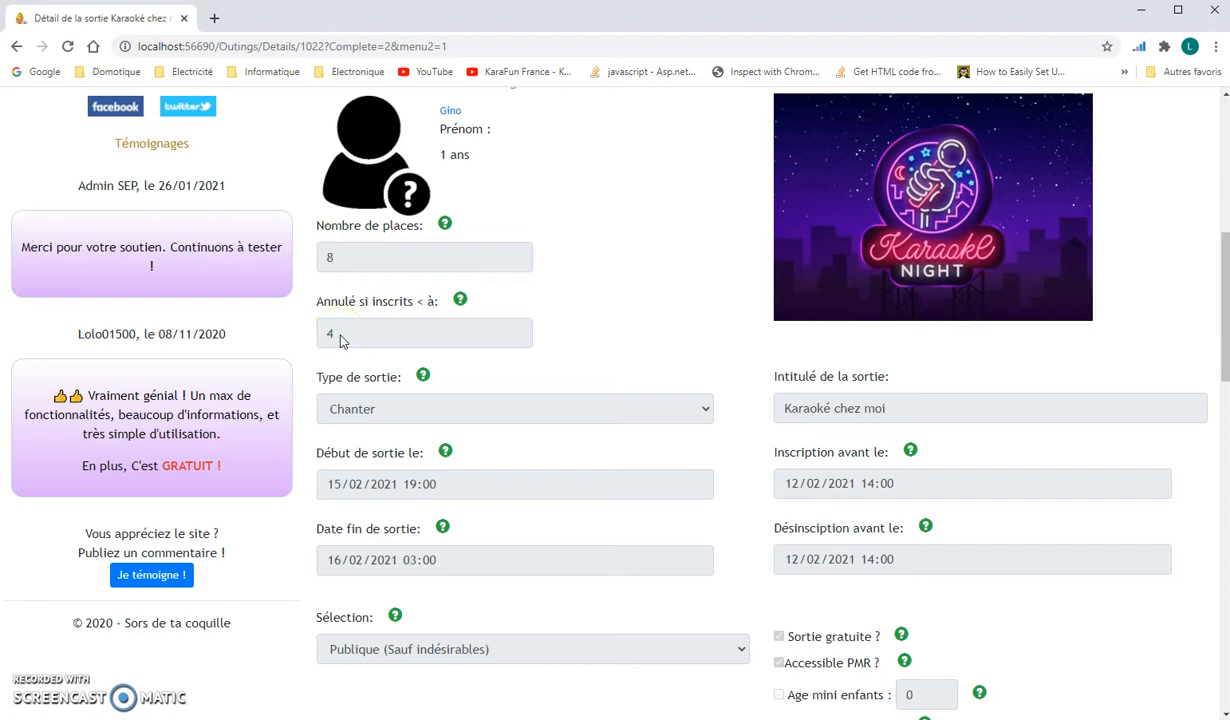
scroll(342, 341, "down", 1)
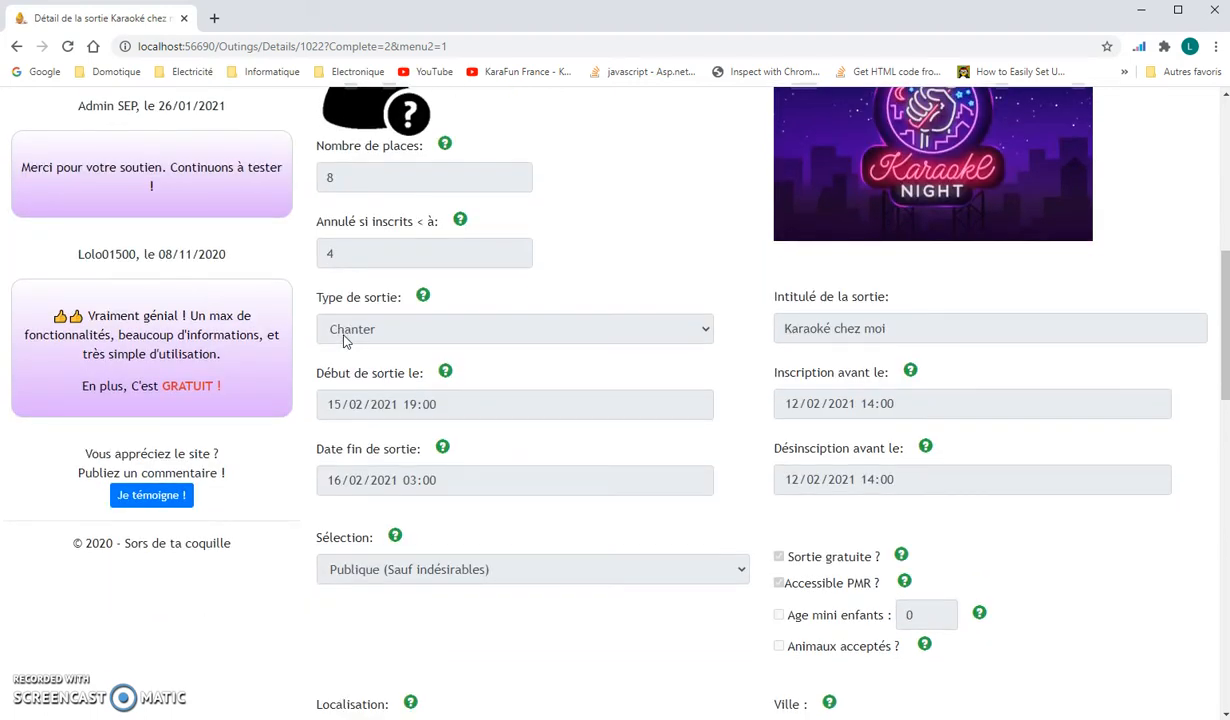
scroll(342, 341, "down", 1)
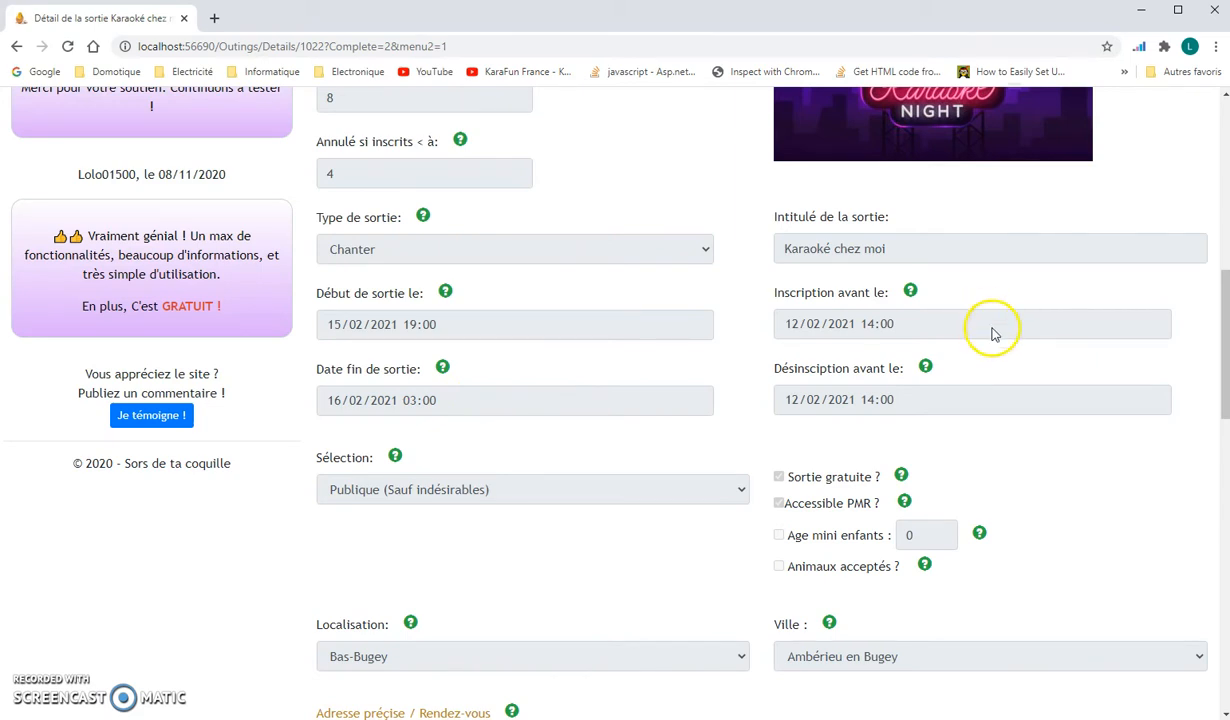
scroll(991, 330, "down", 1)
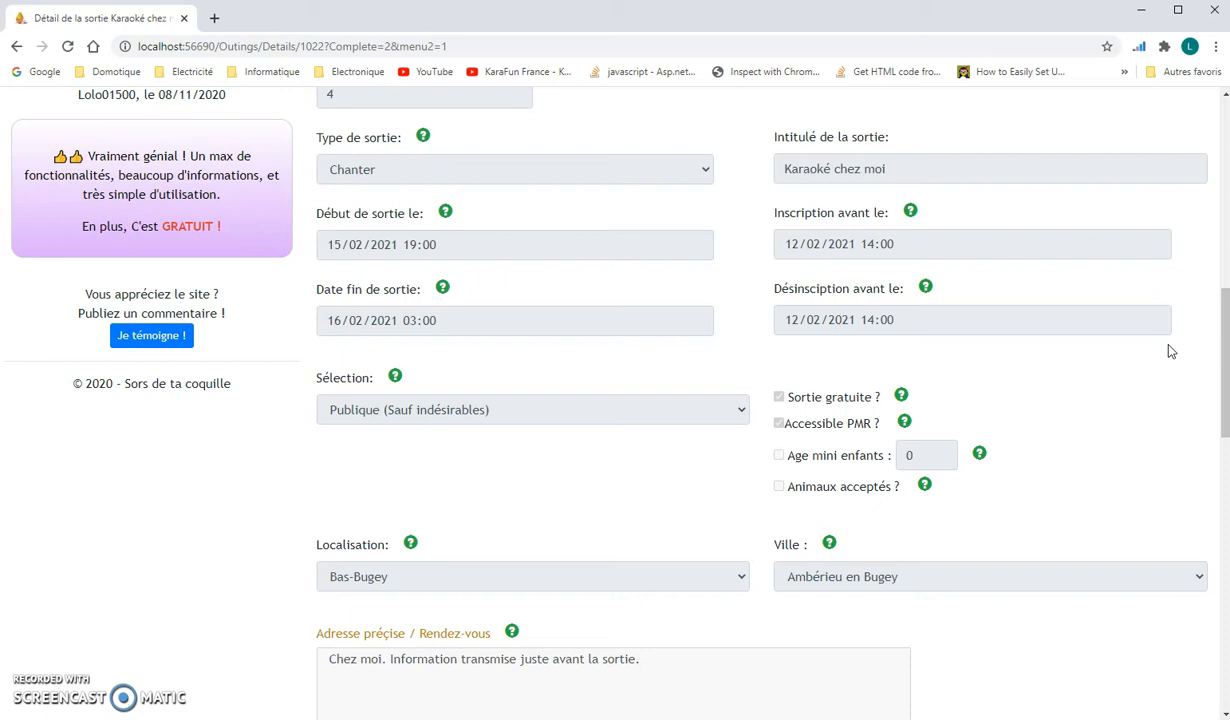
scroll(800, 365, "down", 3)
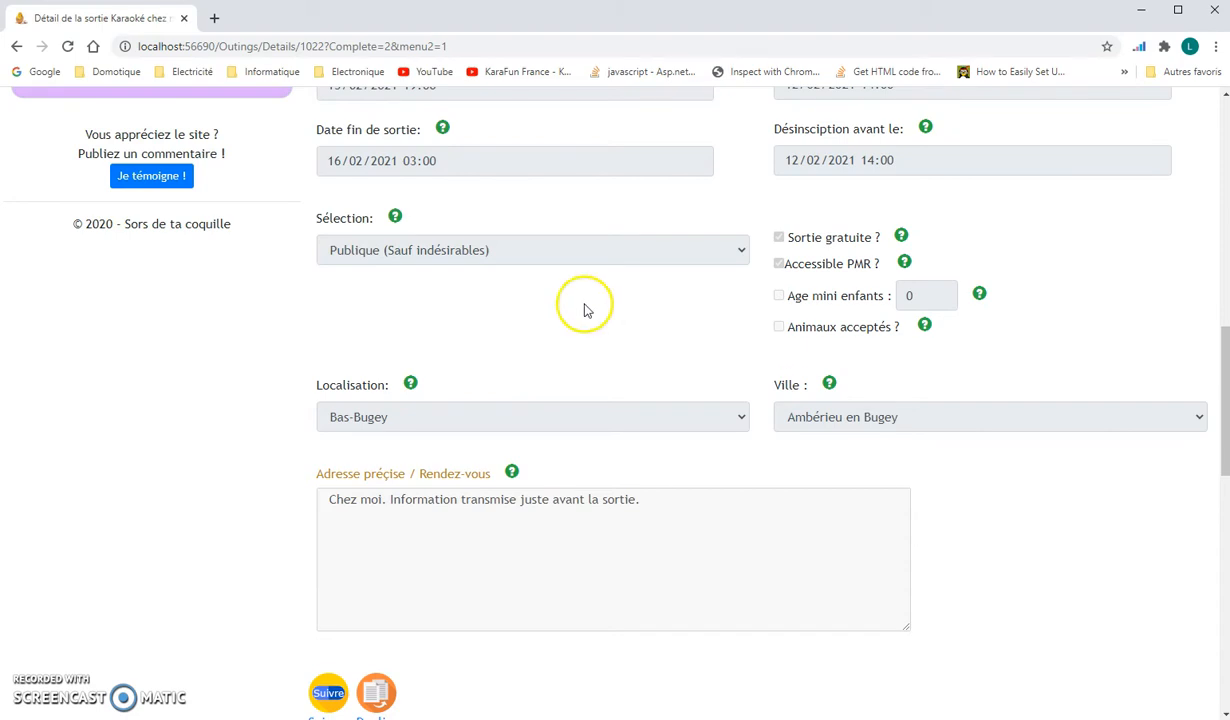
scroll(600, 305, "down", 1)
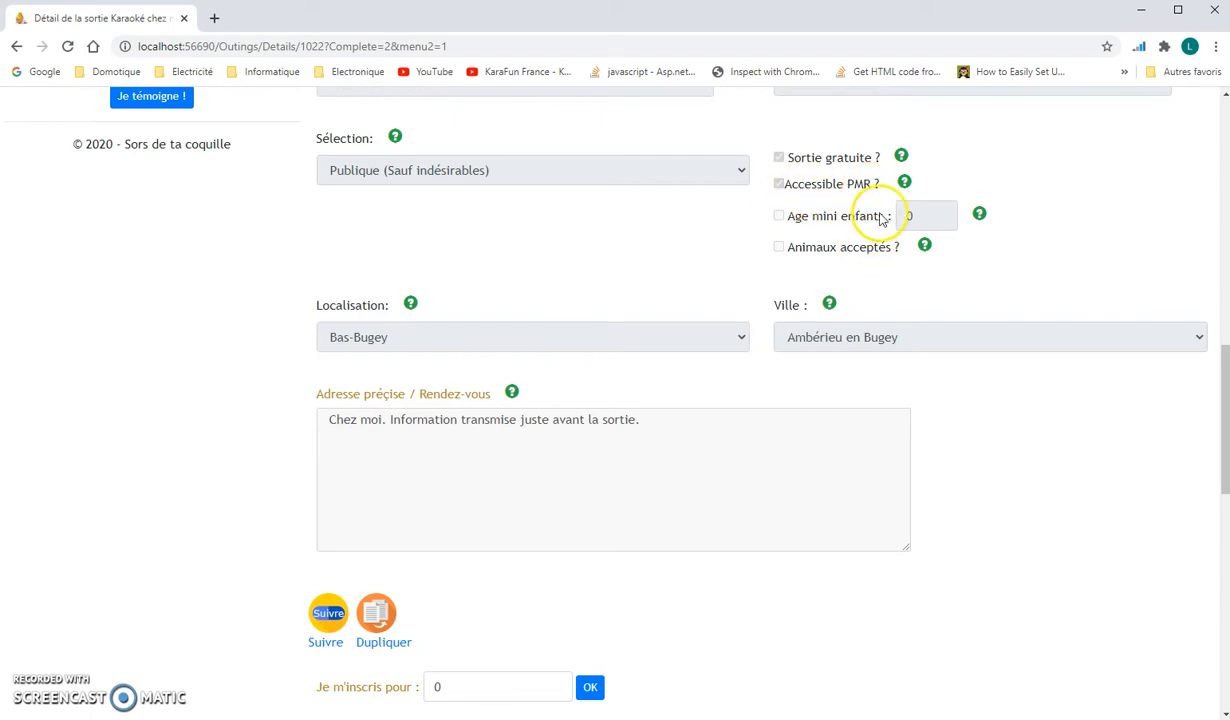
scroll(540, 268, "down", 1)
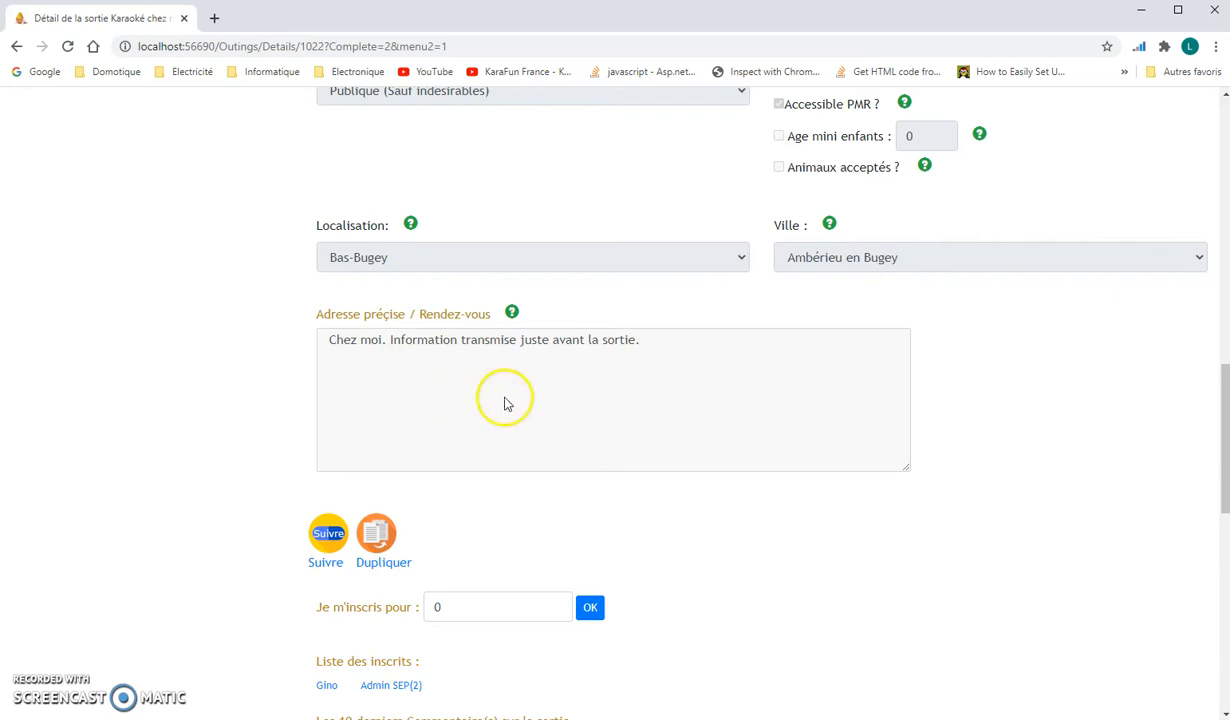
Look over the outing's follow, duplicate and registration options, and preview the profile cards of the registered members
scroll(515, 390, "down", 3)
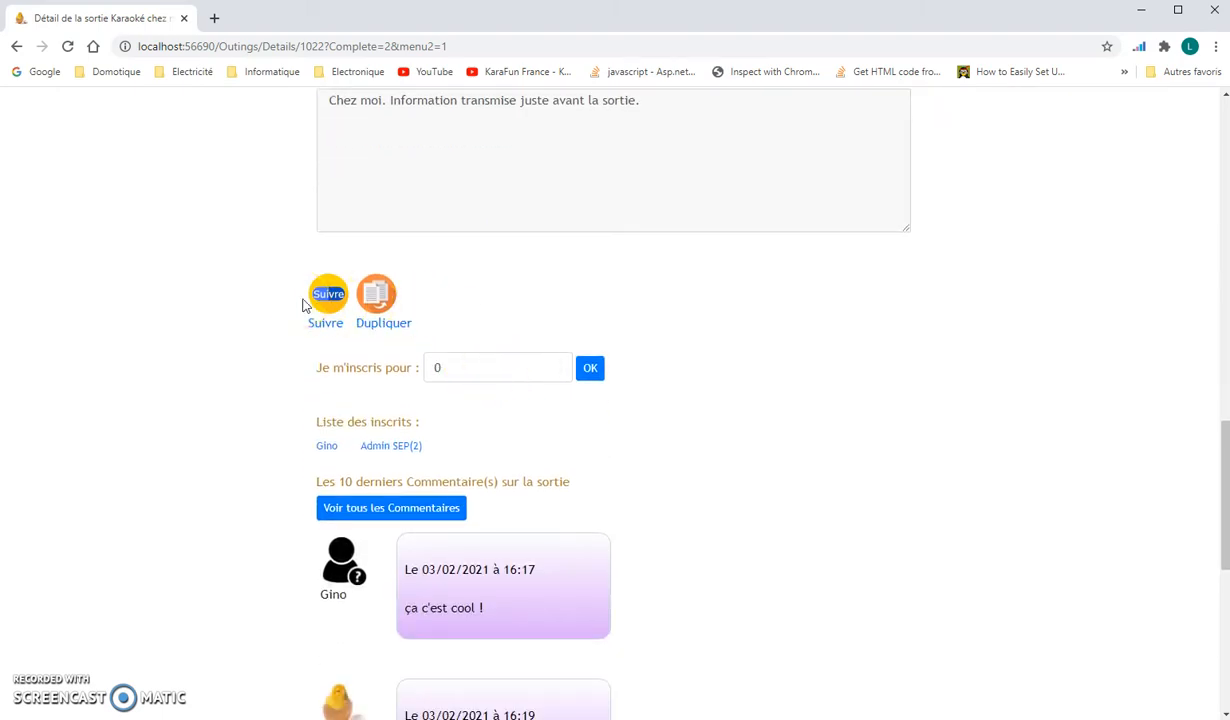
scroll(684, 520, "down", 1)
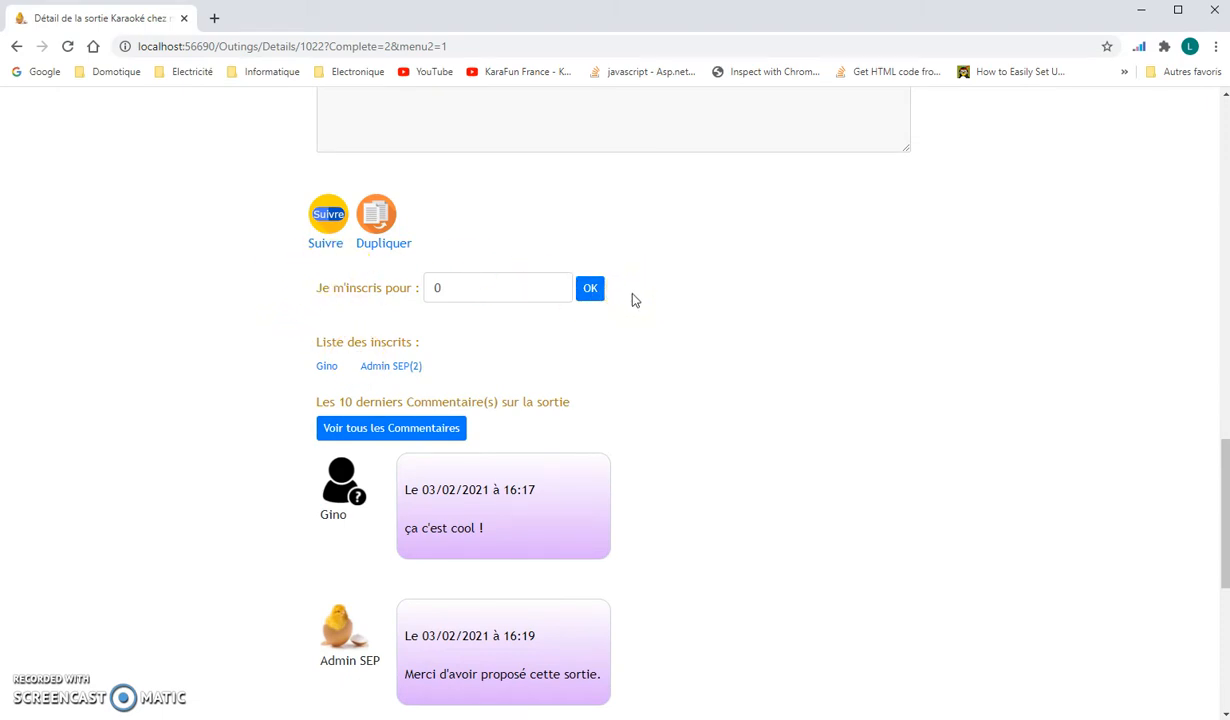
scroll(541, 357, "down", 1)
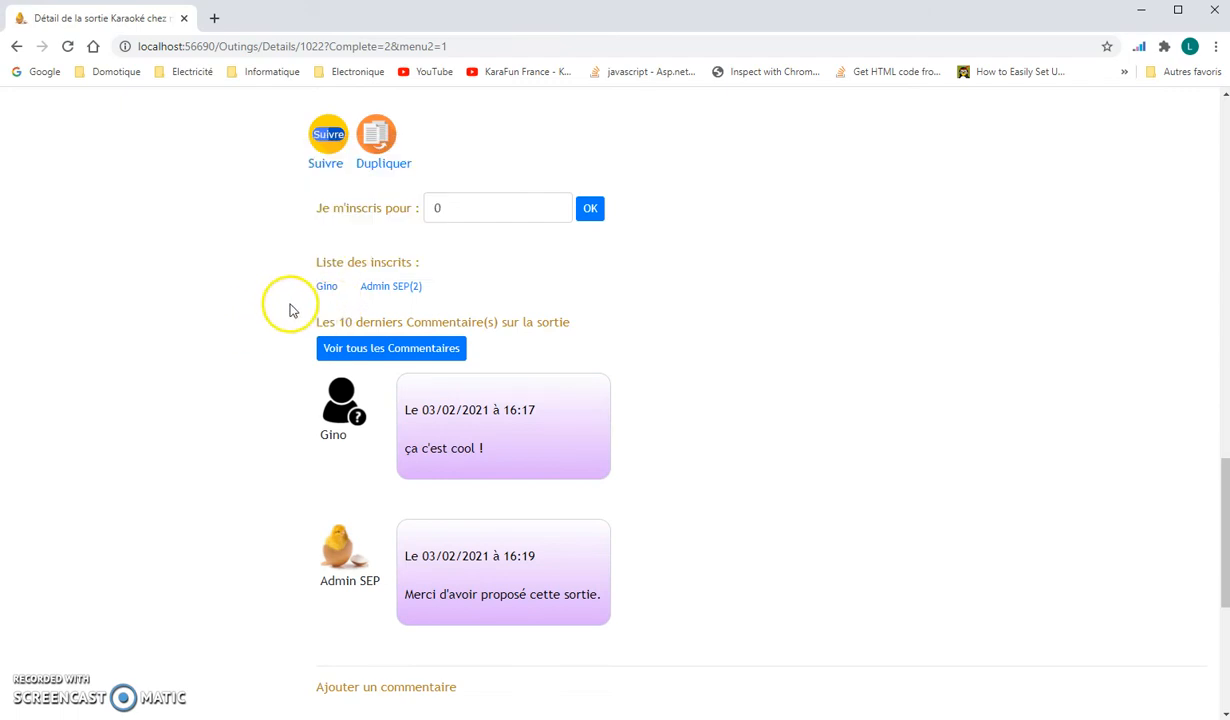
mouse_move(397, 292)
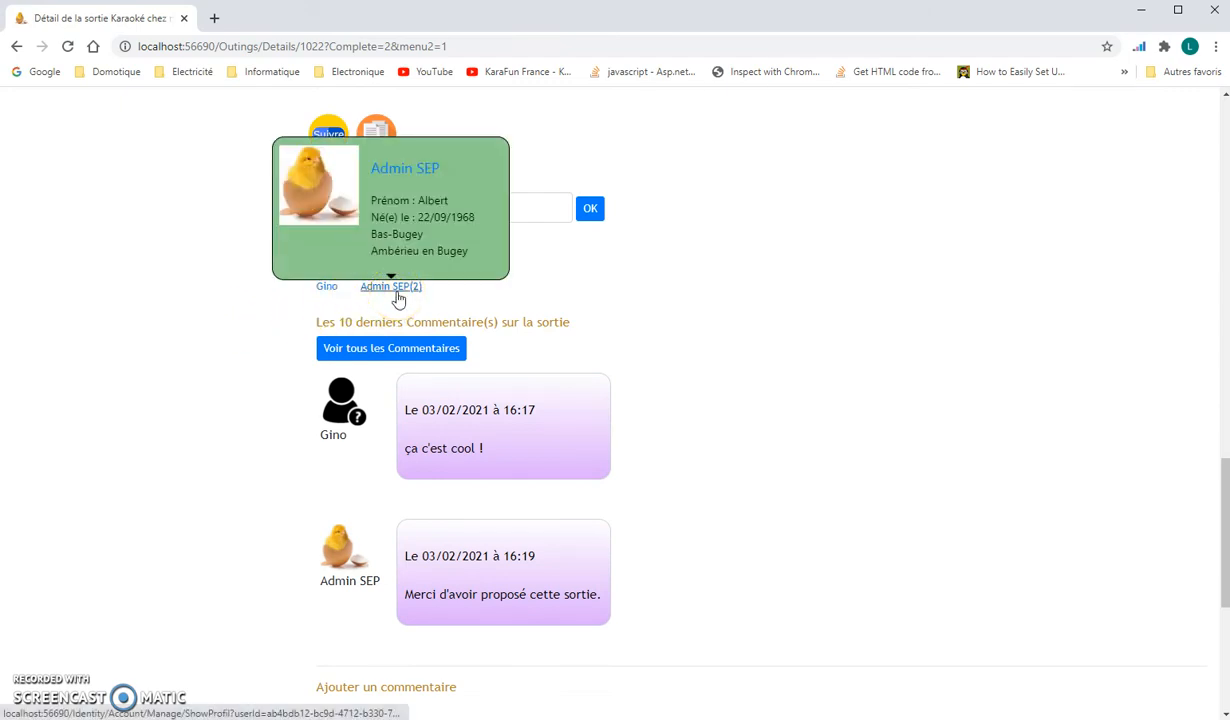
mouse_move(332, 294)
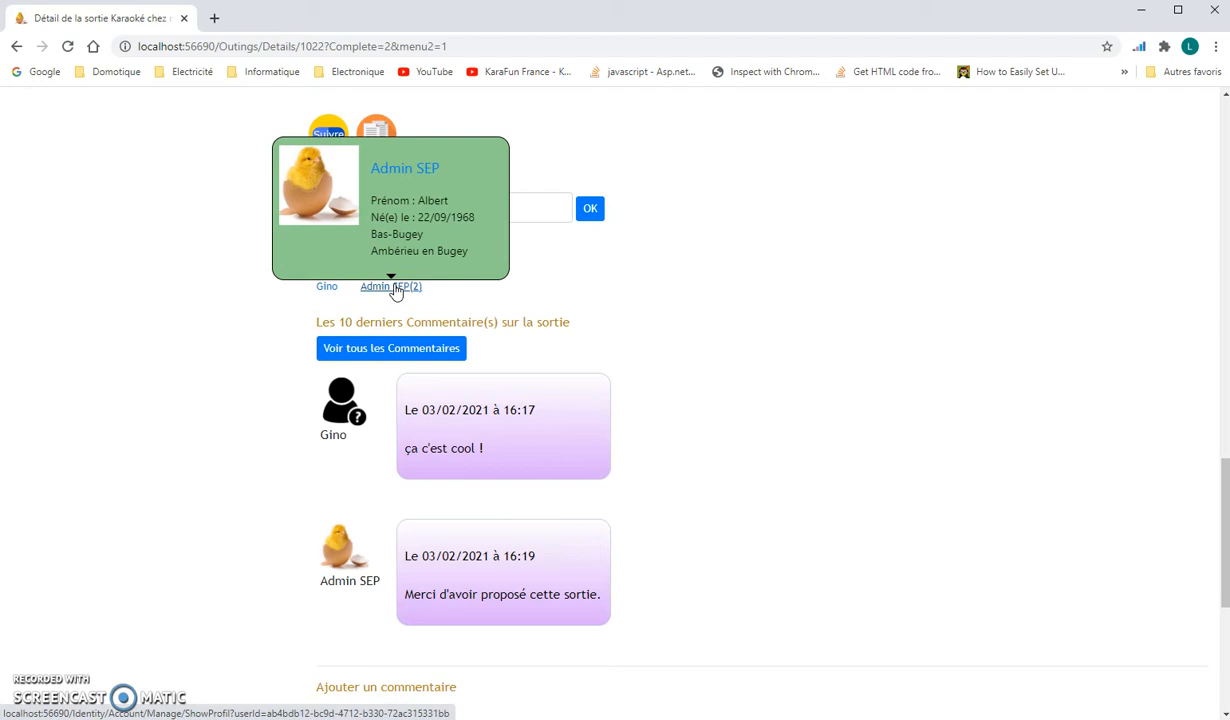
left_click(783, 338)
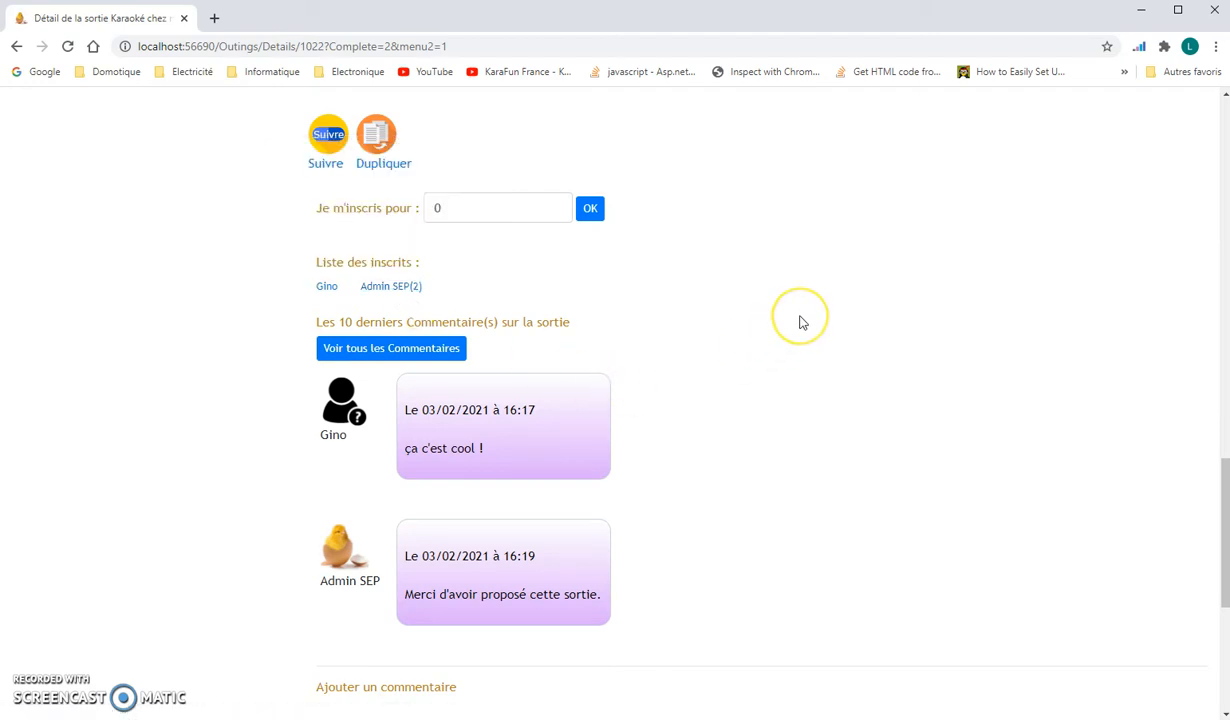
Post the comment "Petit commentaire." on the karaoke outing and check it among the latest comments
scroll(800, 322, "down", 2)
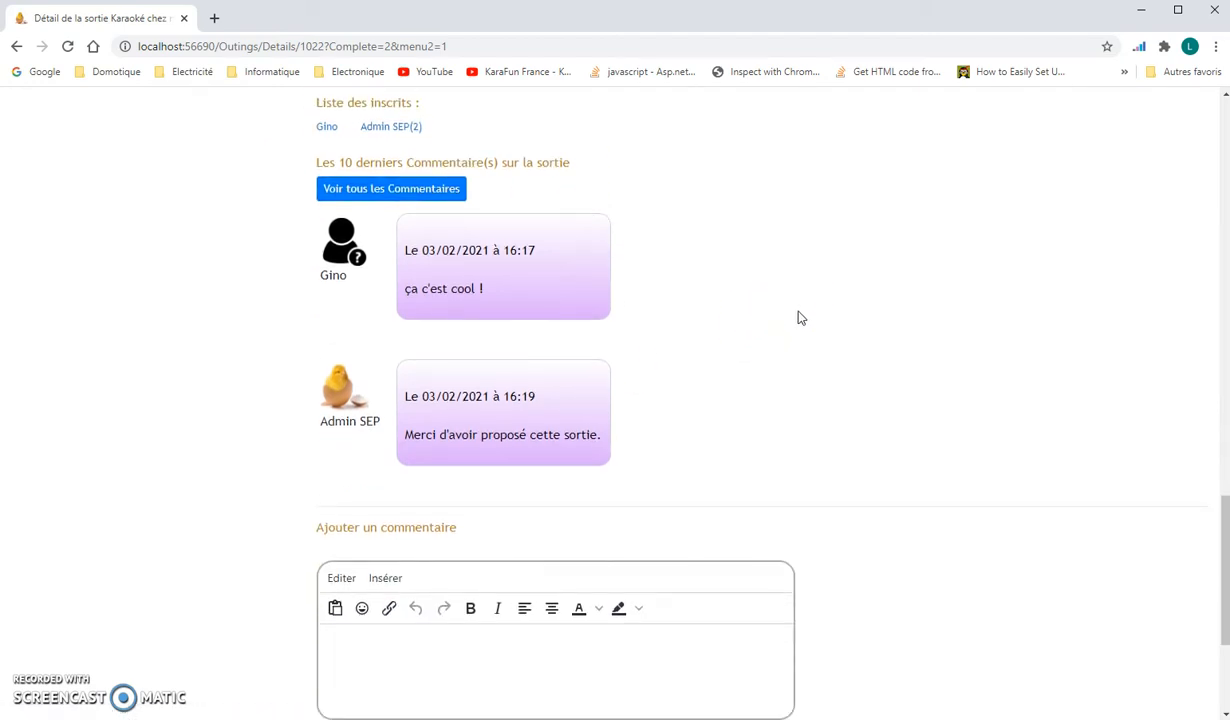
scroll(798, 318, "down", 1)
scroll(798, 318, "up", 1)
scroll(797, 313, "down", 2)
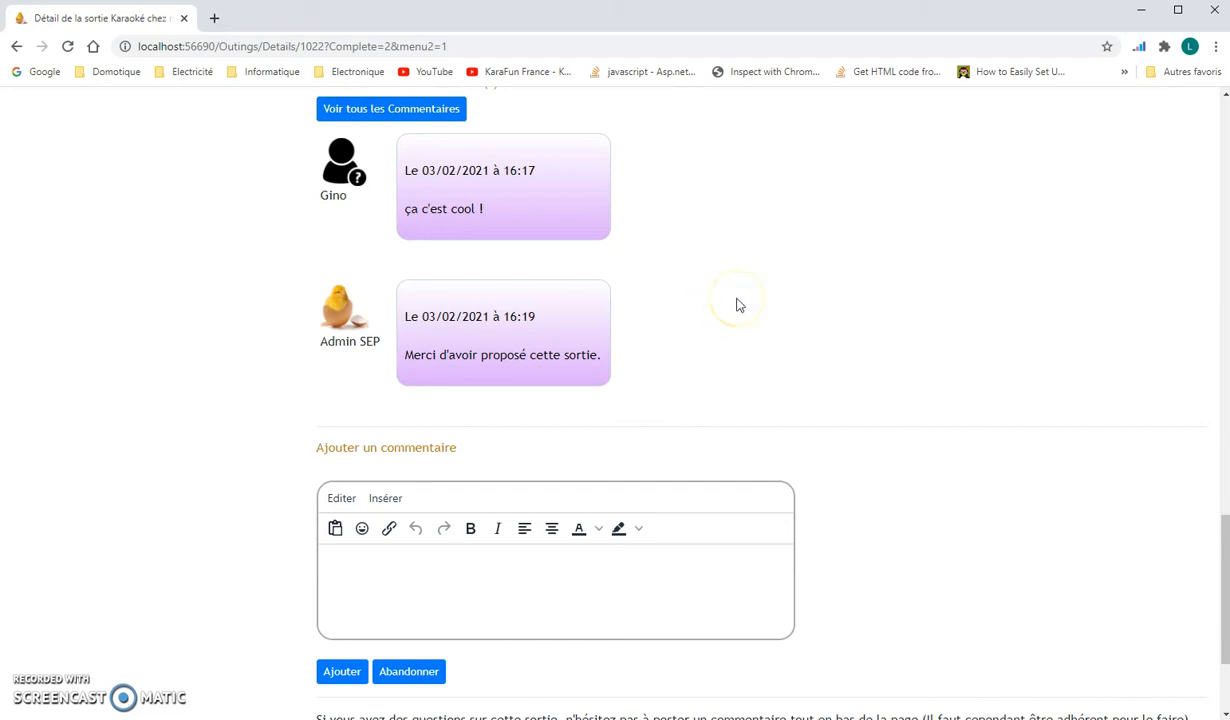
left_click(372, 564)
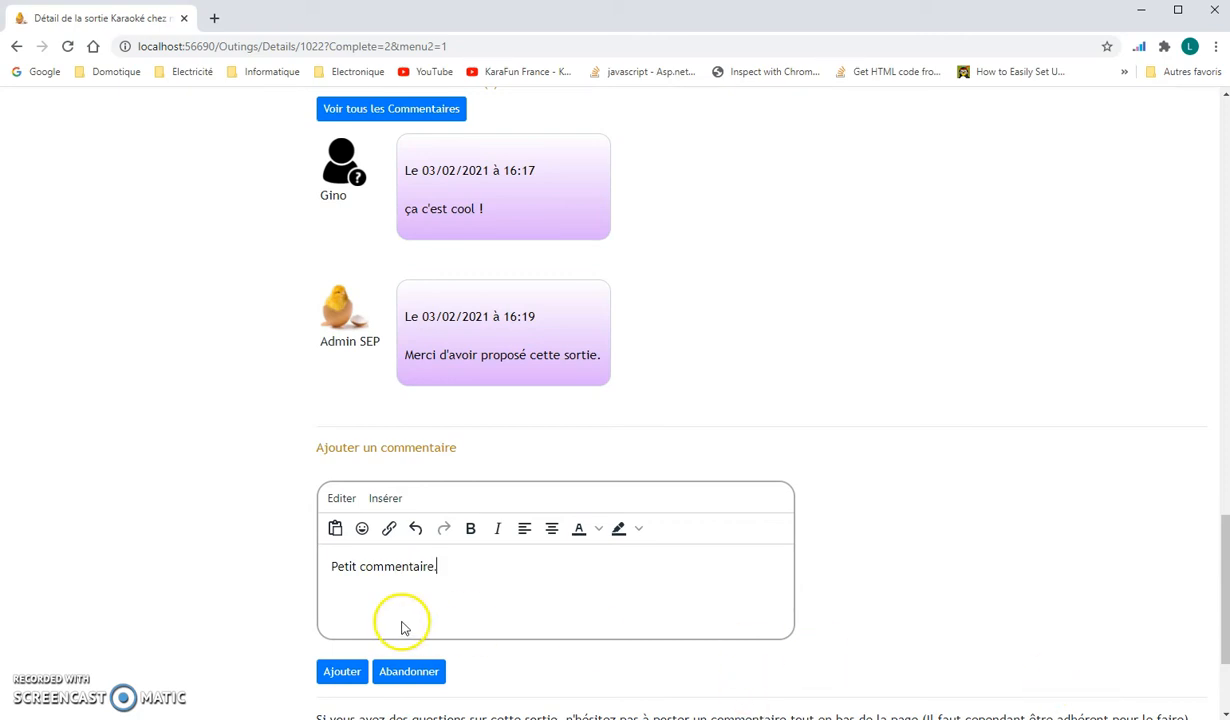
left_click(341, 671)
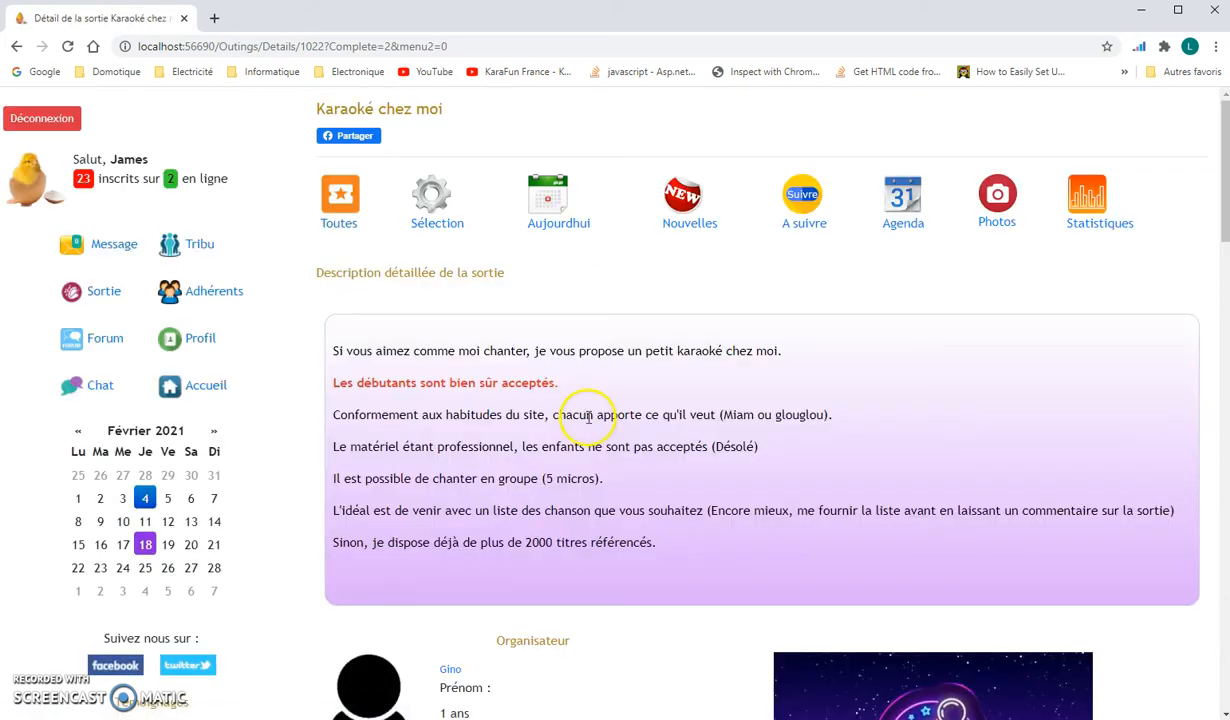
scroll(585, 439, "down", 10)
scroll(580, 436, "down", 7)
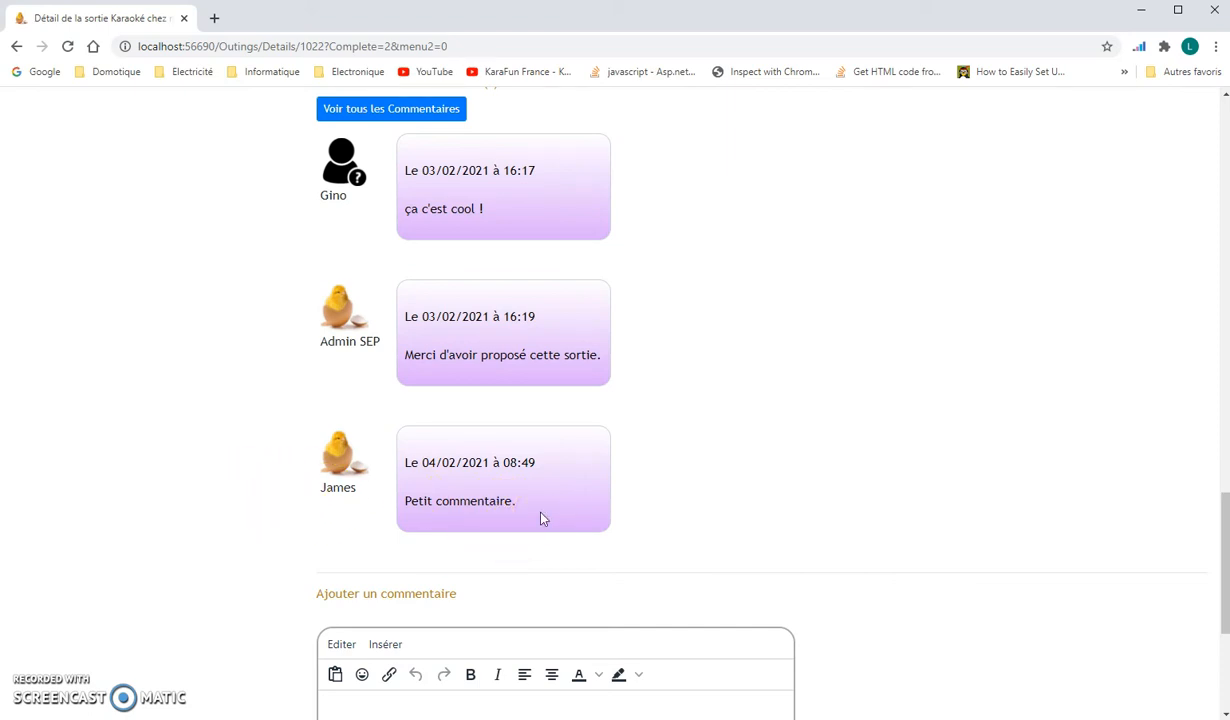
Register for the karaoke outing for 5 people and check the list of registered members
scroll(540, 518, "up", 12)
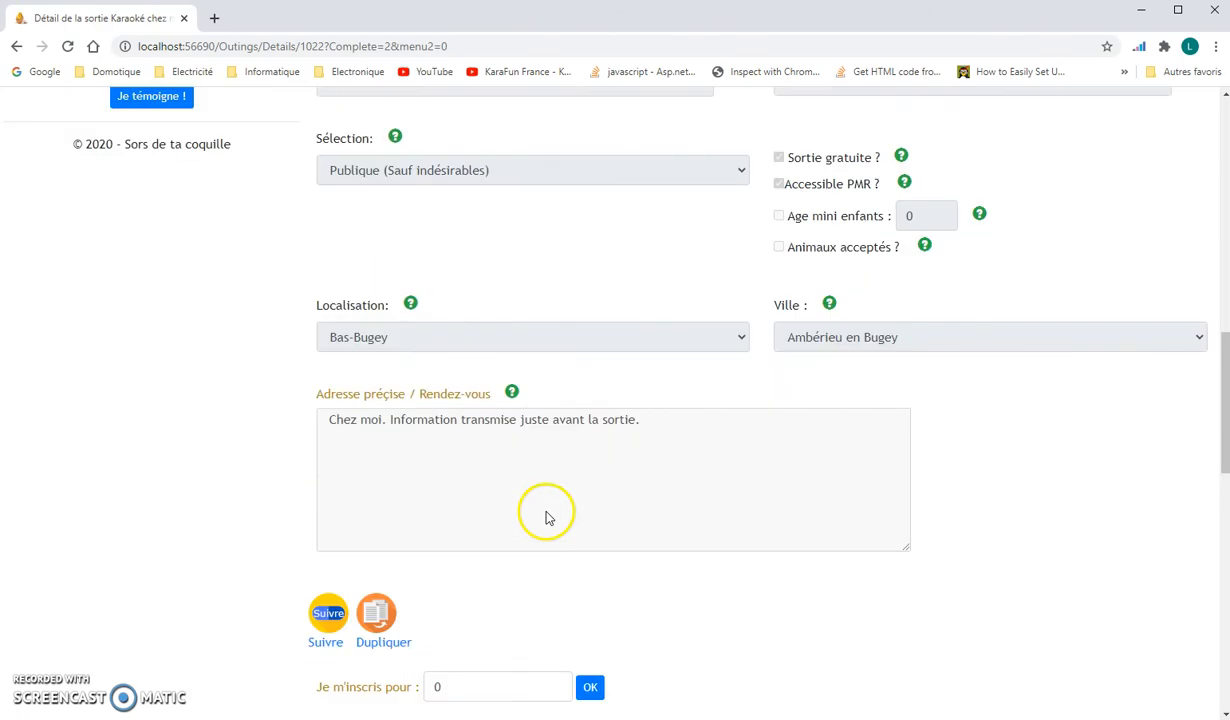
scroll(556, 505, "up", 8)
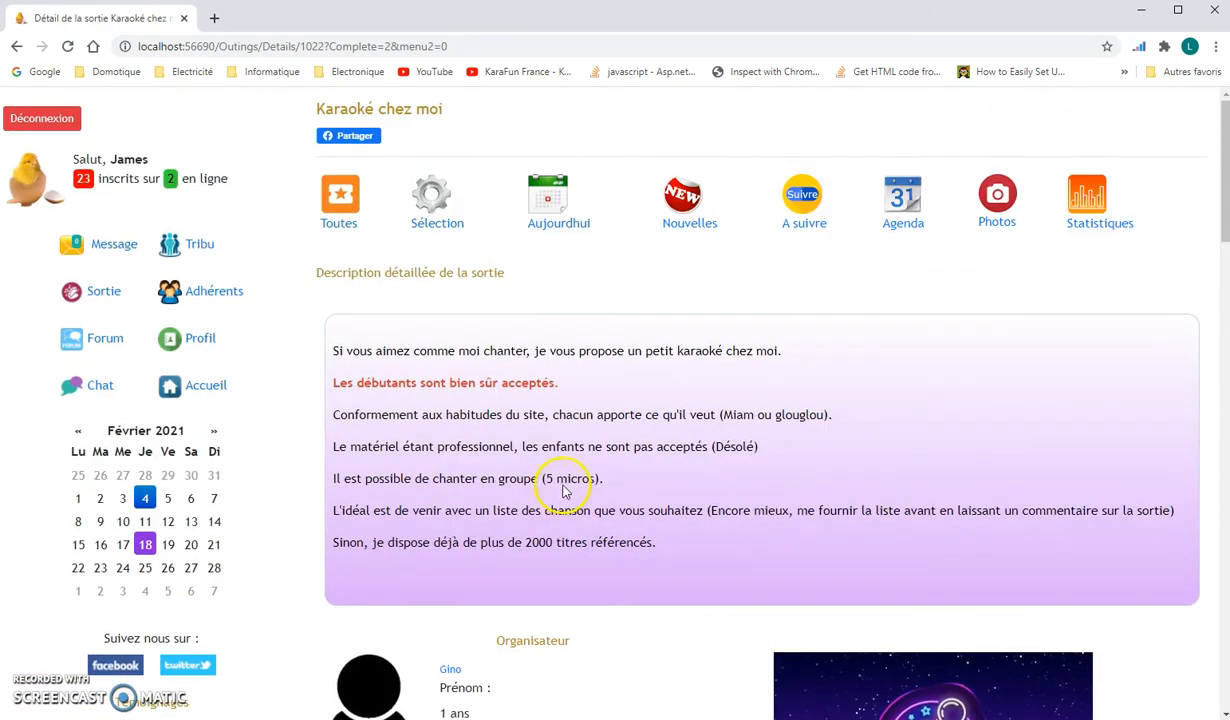
scroll(612, 468, "down", 4)
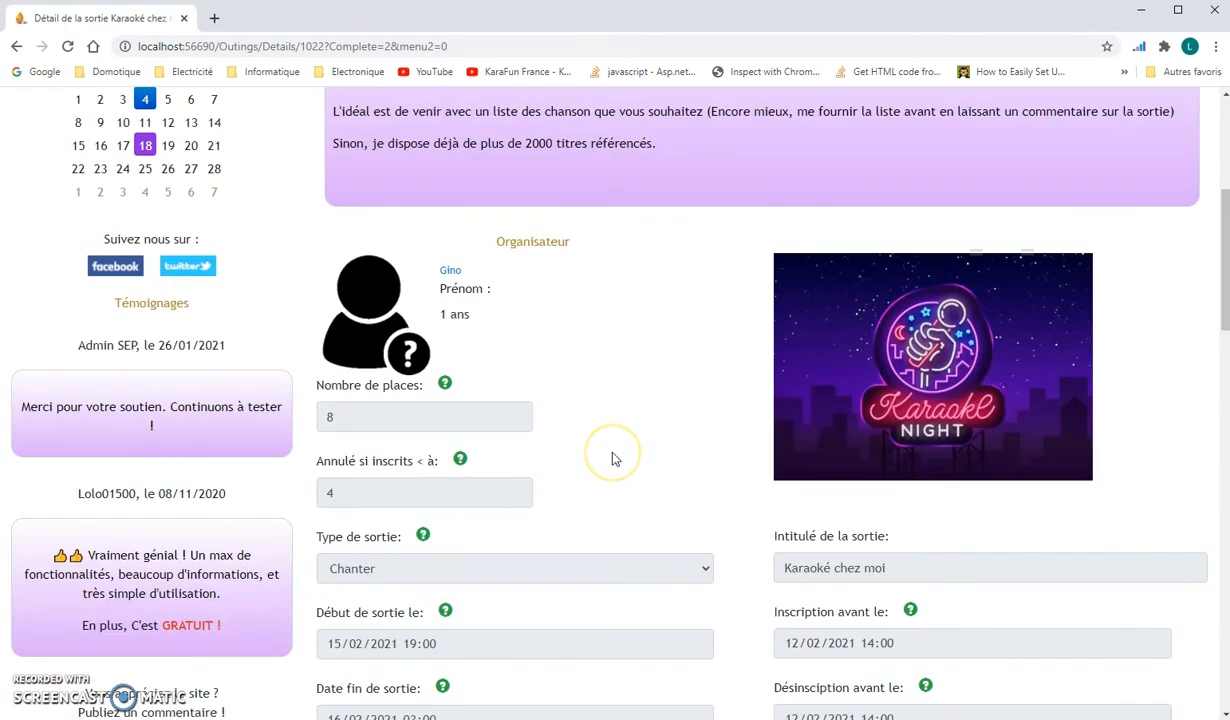
scroll(613, 458, "down", 8)
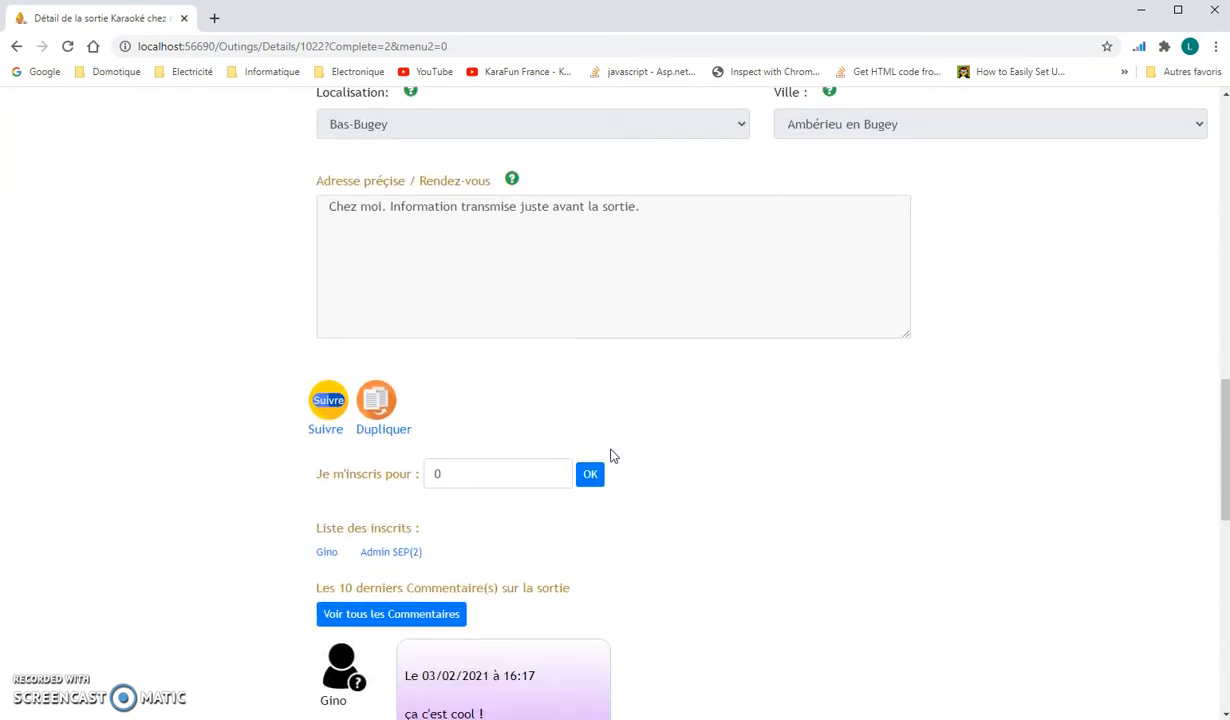
scroll(613, 456, "down", 2)
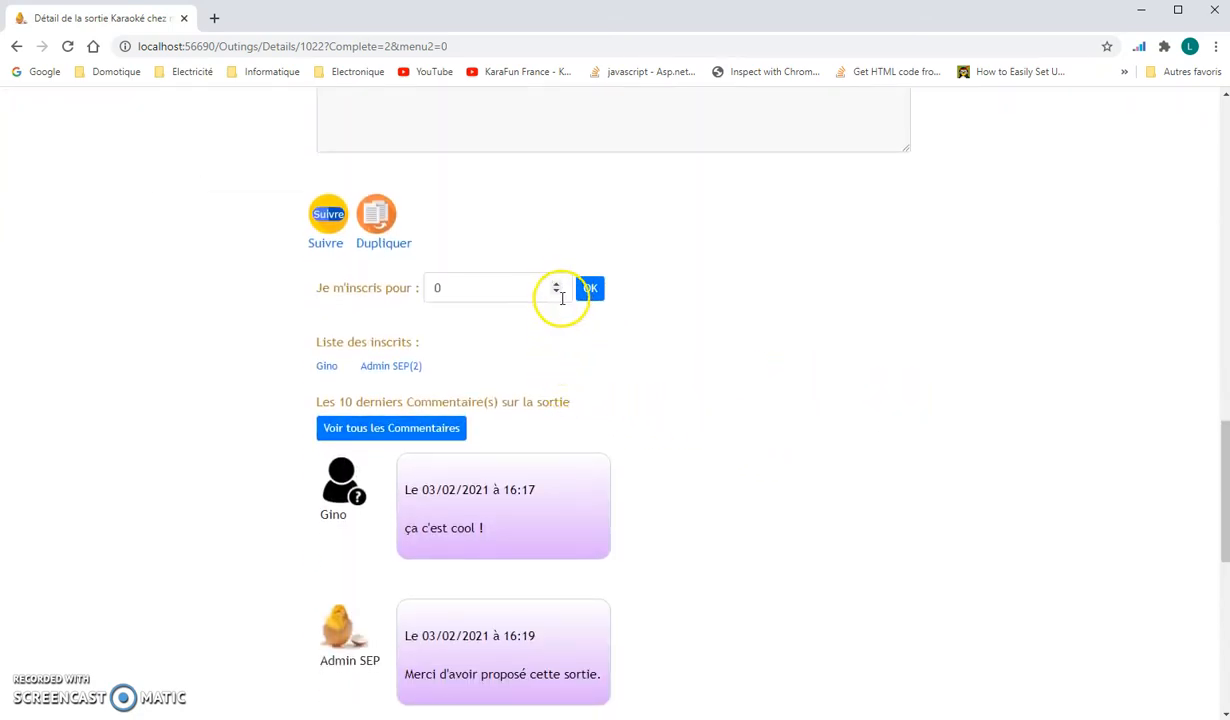
left_click(556, 285)
left_click(556, 285)
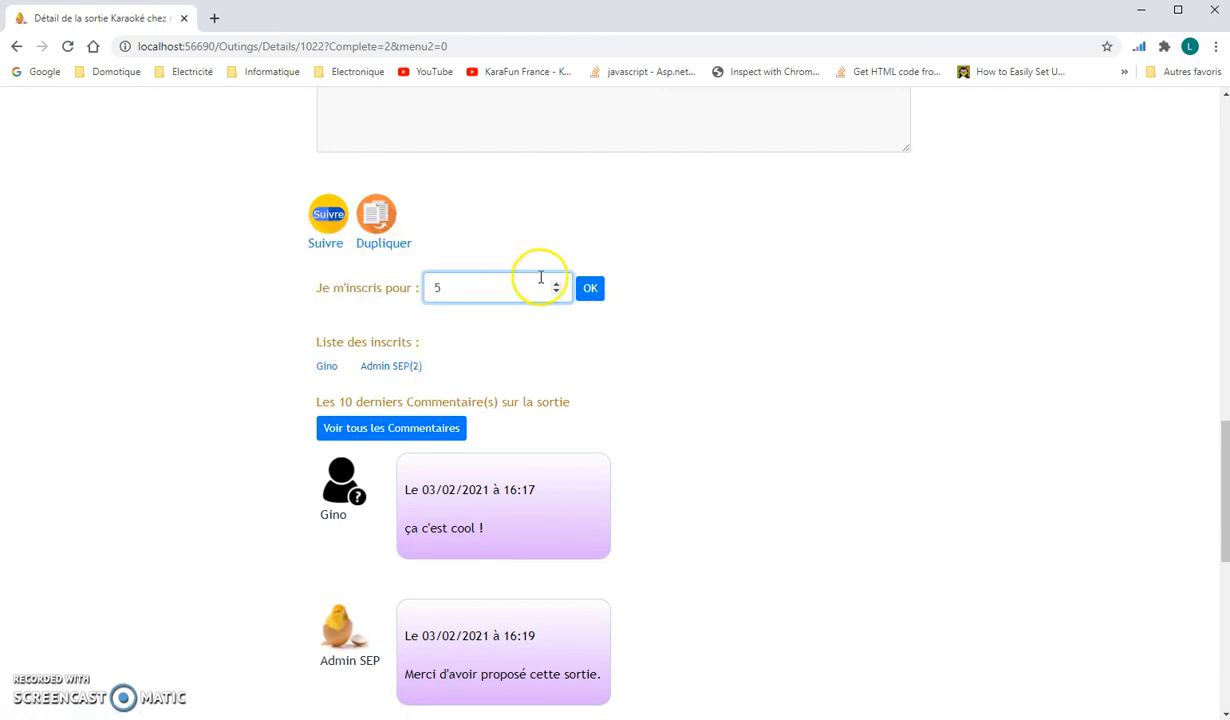
left_click(591, 290)
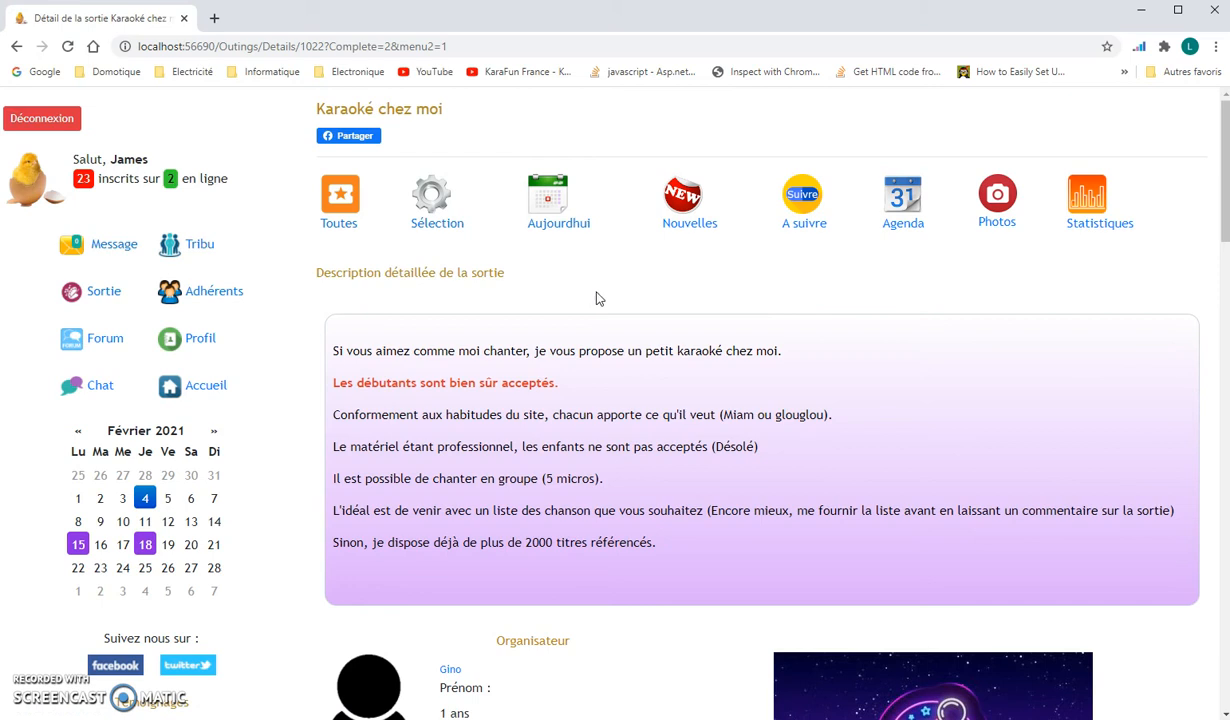
scroll(597, 298, "down", 13)
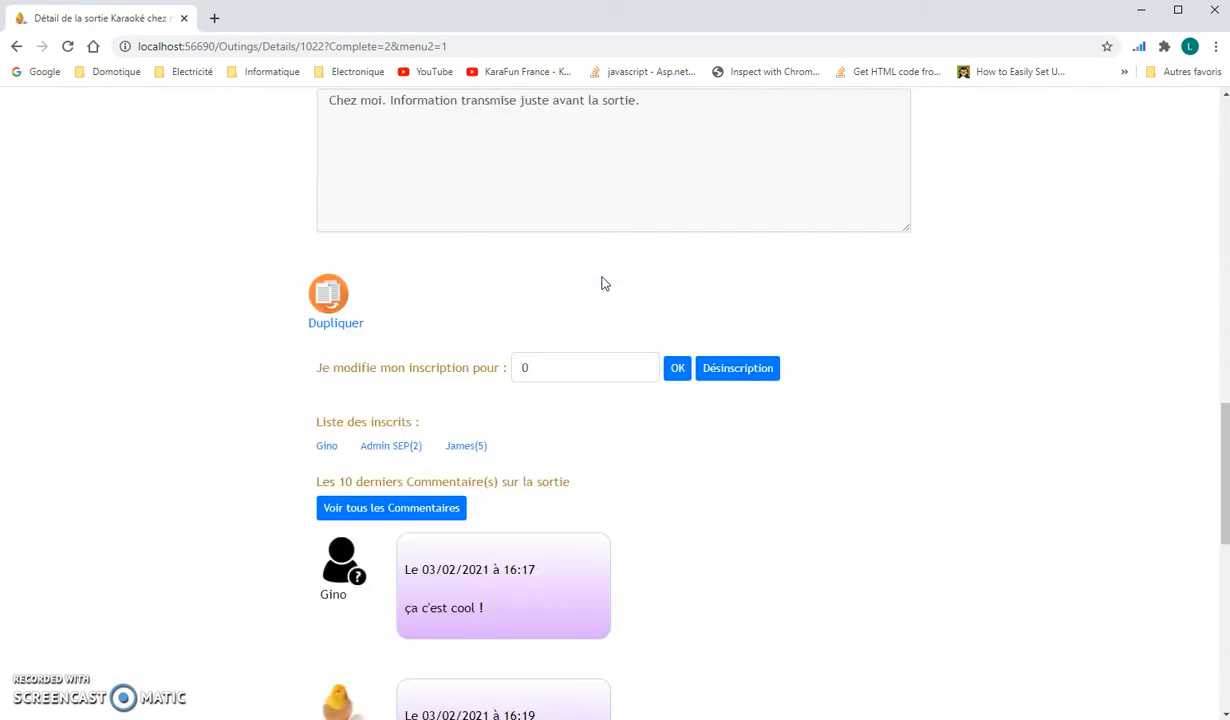
scroll(601, 284, "down", 2)
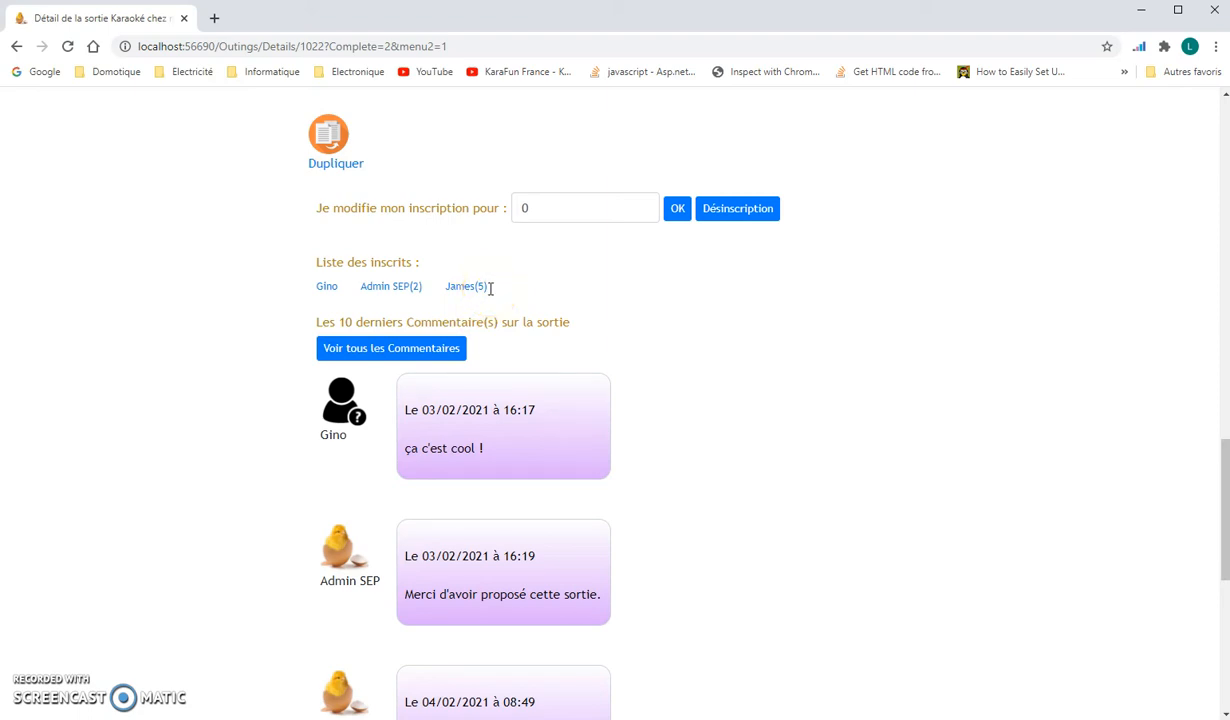
Check how the registered outing's date, 15 February 2021, is marked in the calendar
scroll(490, 289, "up", 15)
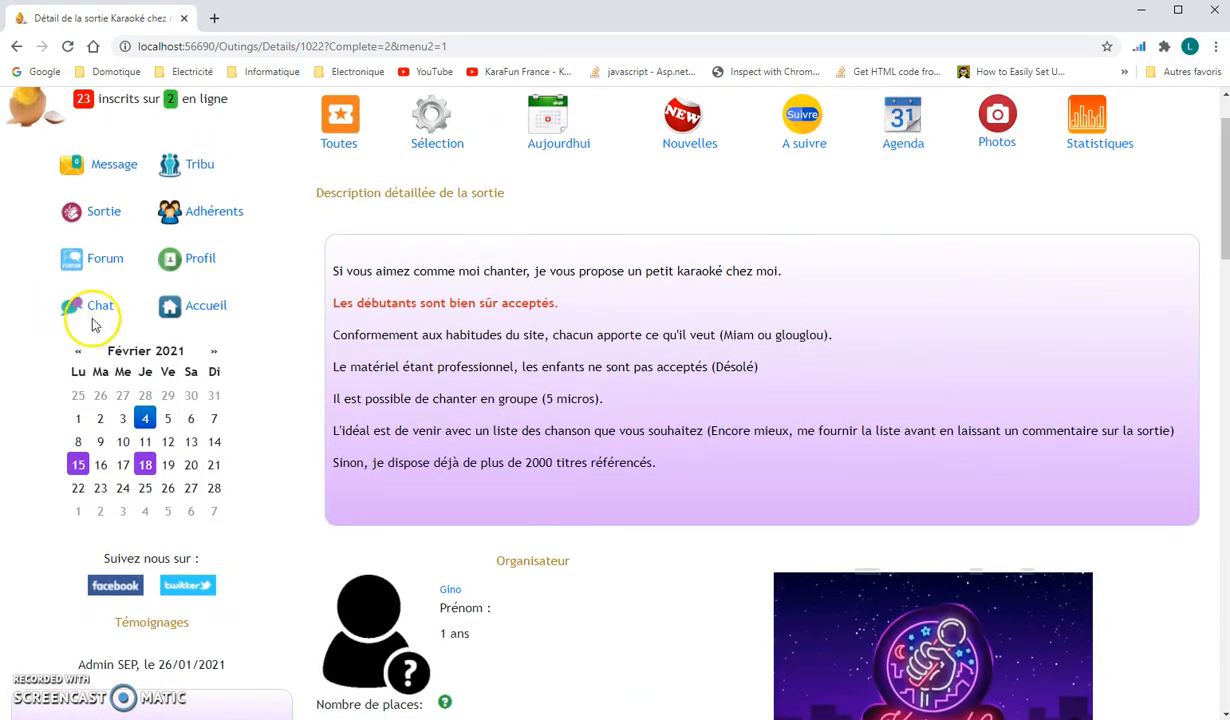
left_click(86, 476)
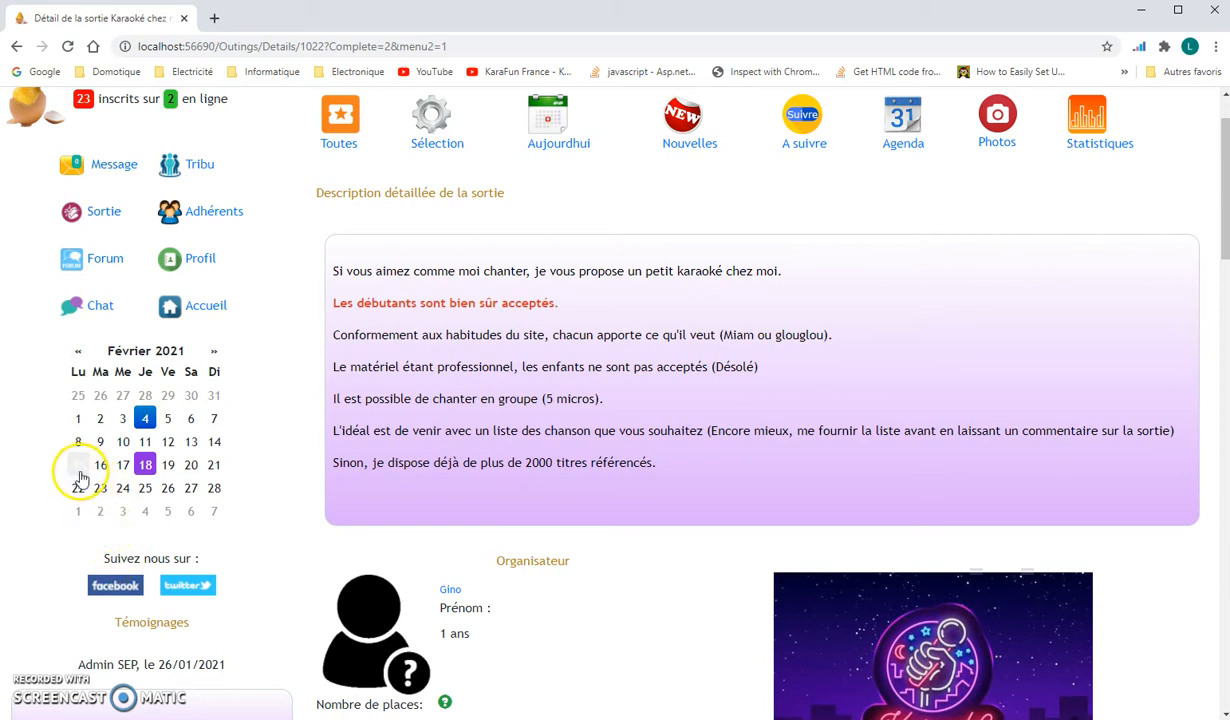
left_click(84, 478)
left_click(84, 478)
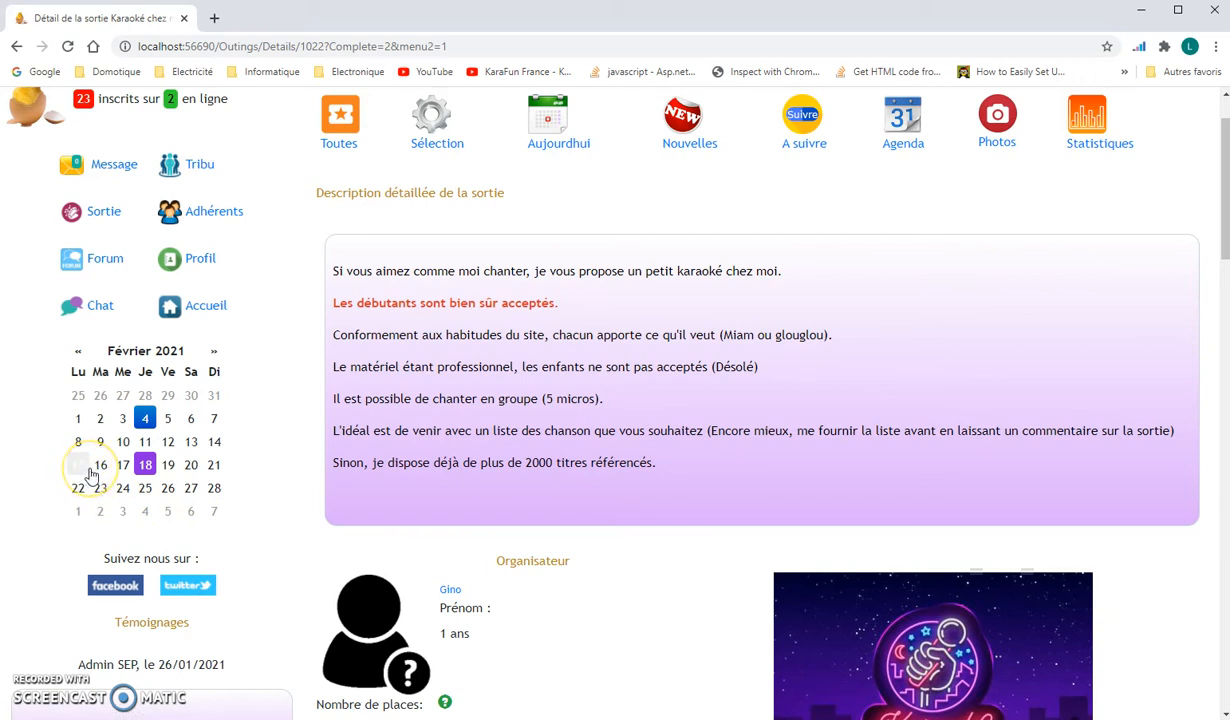
left_click(89, 468)
Log out and log back in with the advertiser test account's saved e-mail and password
scroll(214, 440, "up", 2)
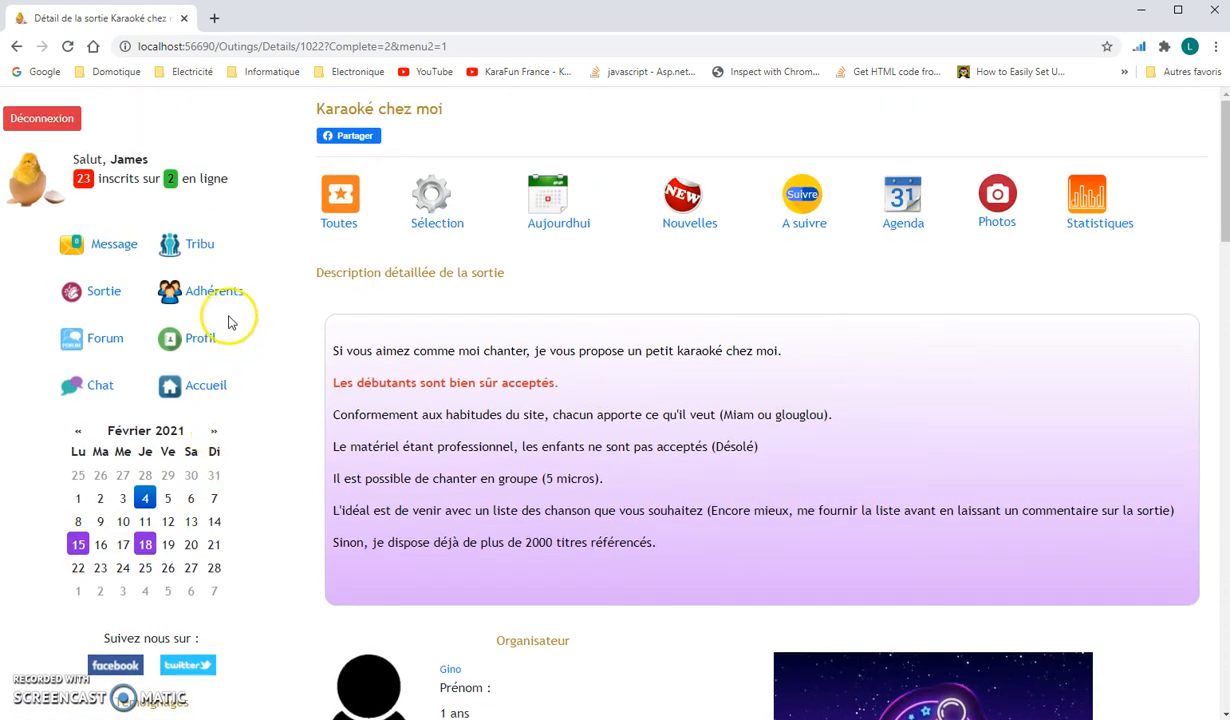
left_click(38, 118)
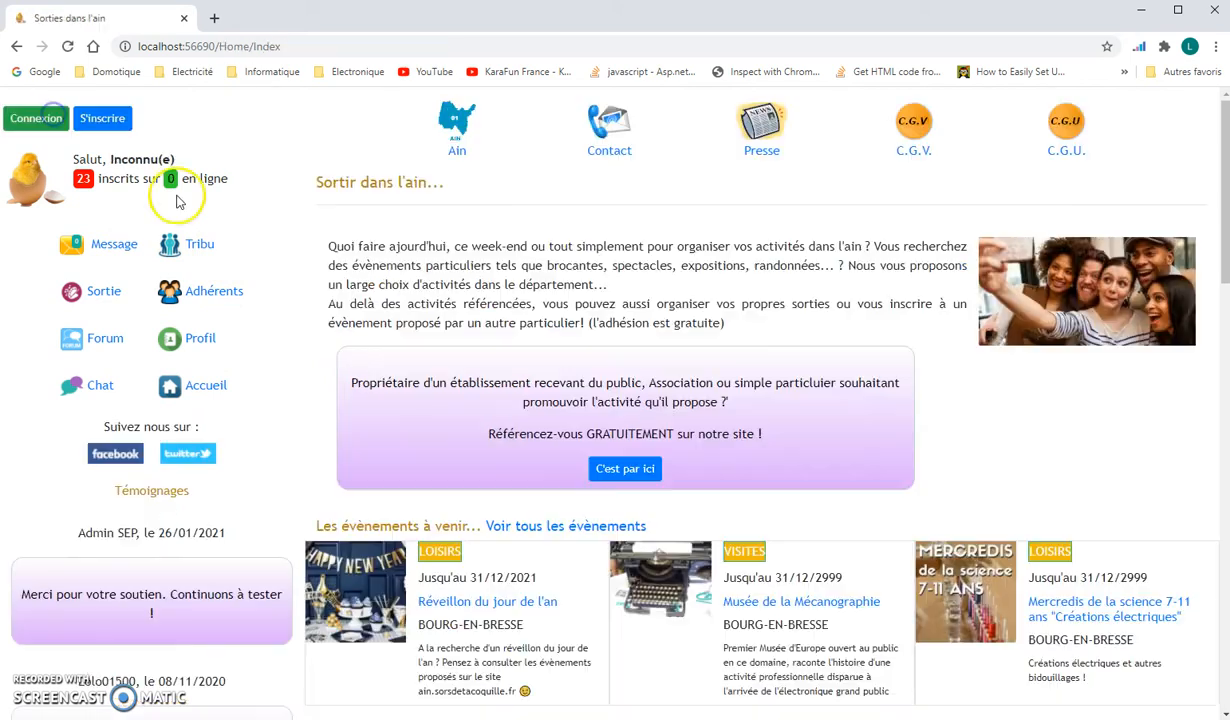
left_click(28, 118)
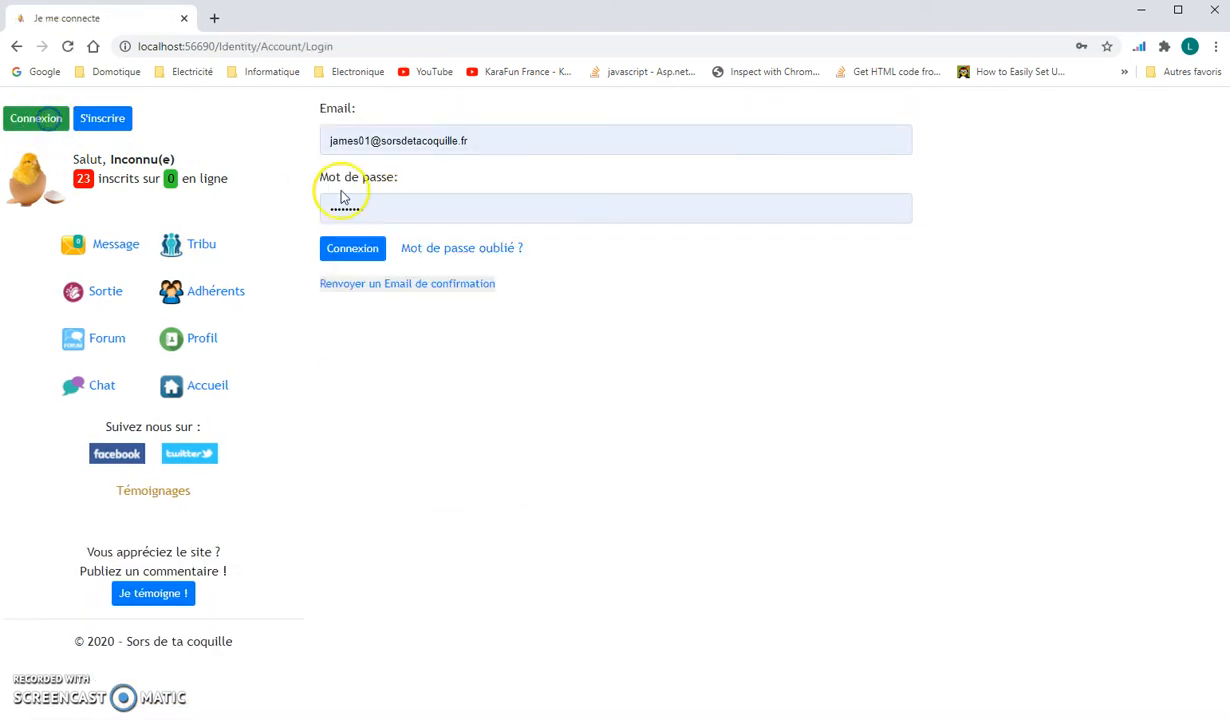
left_click(516, 150)
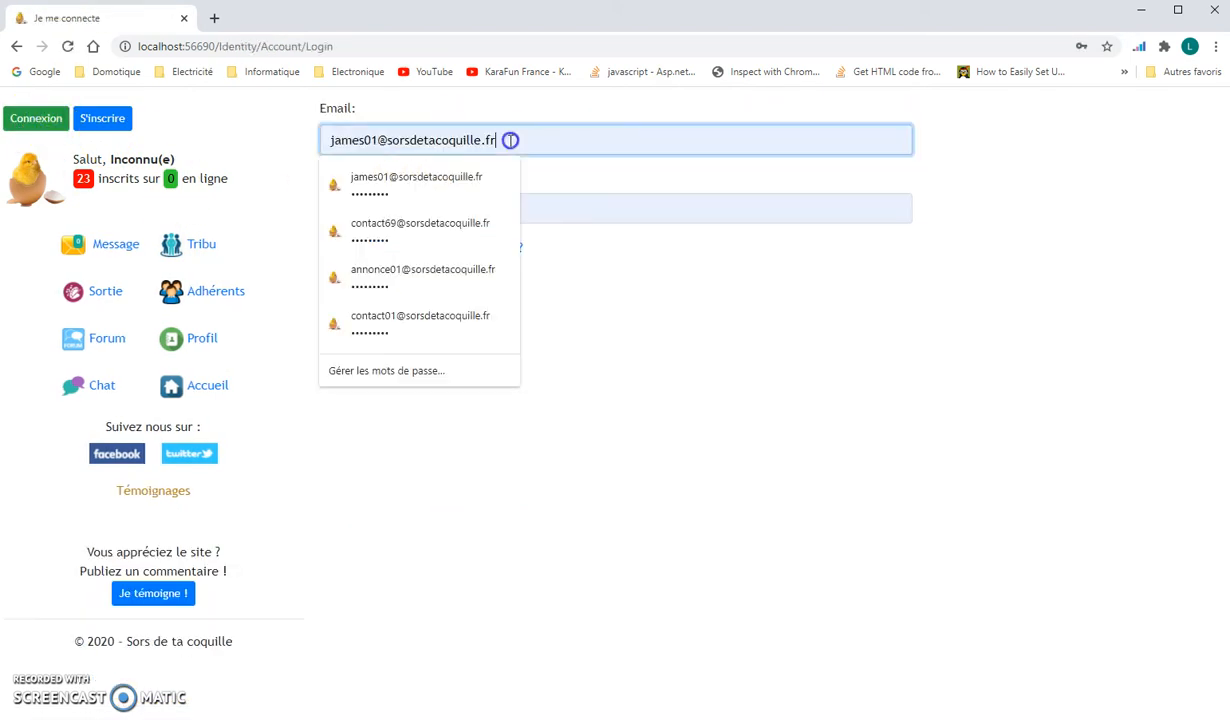
left_click(427, 289)
left_click(352, 244)
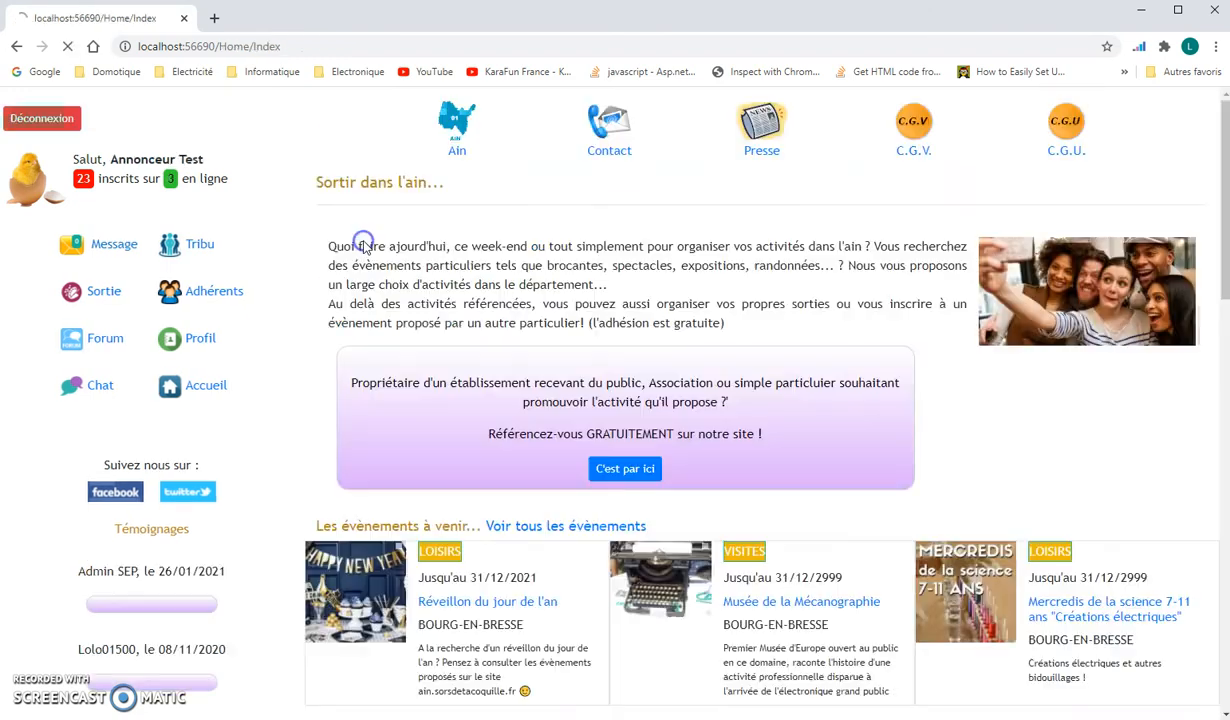
Open the "Karaoké chez moi" outing of Monday 15 February from the home page and review its registered members
scroll(499, 317, "down", 6)
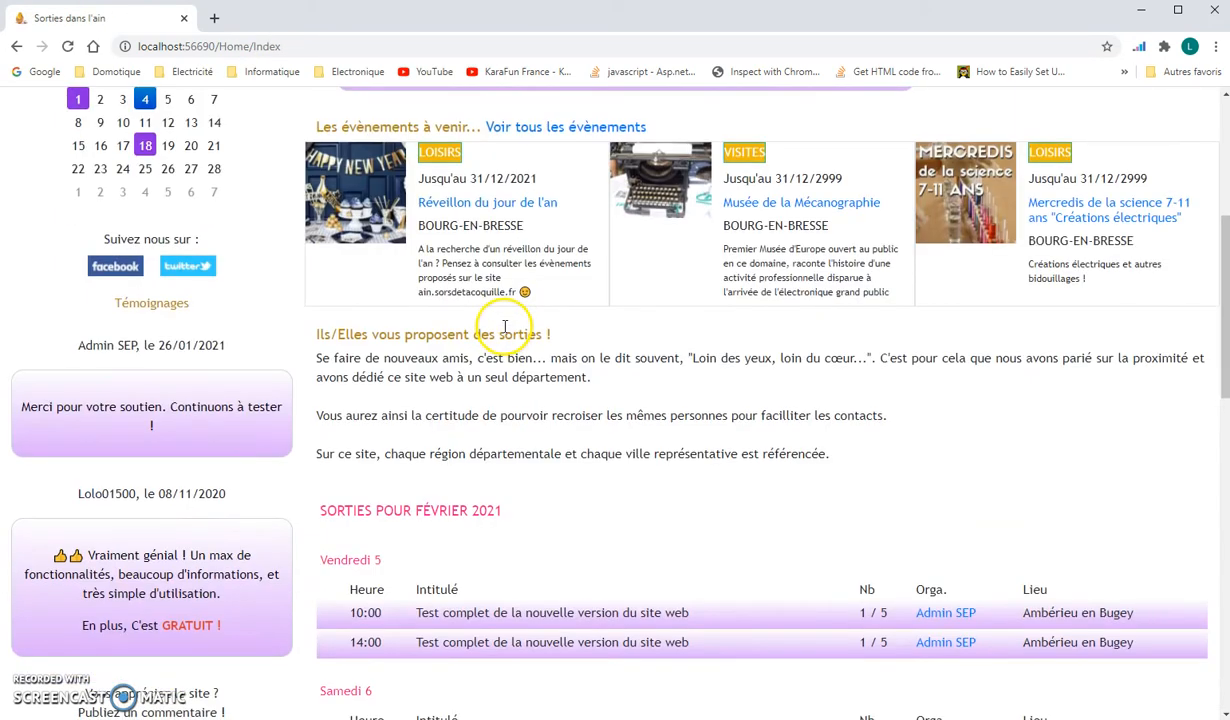
scroll(516, 328, "down", 3)
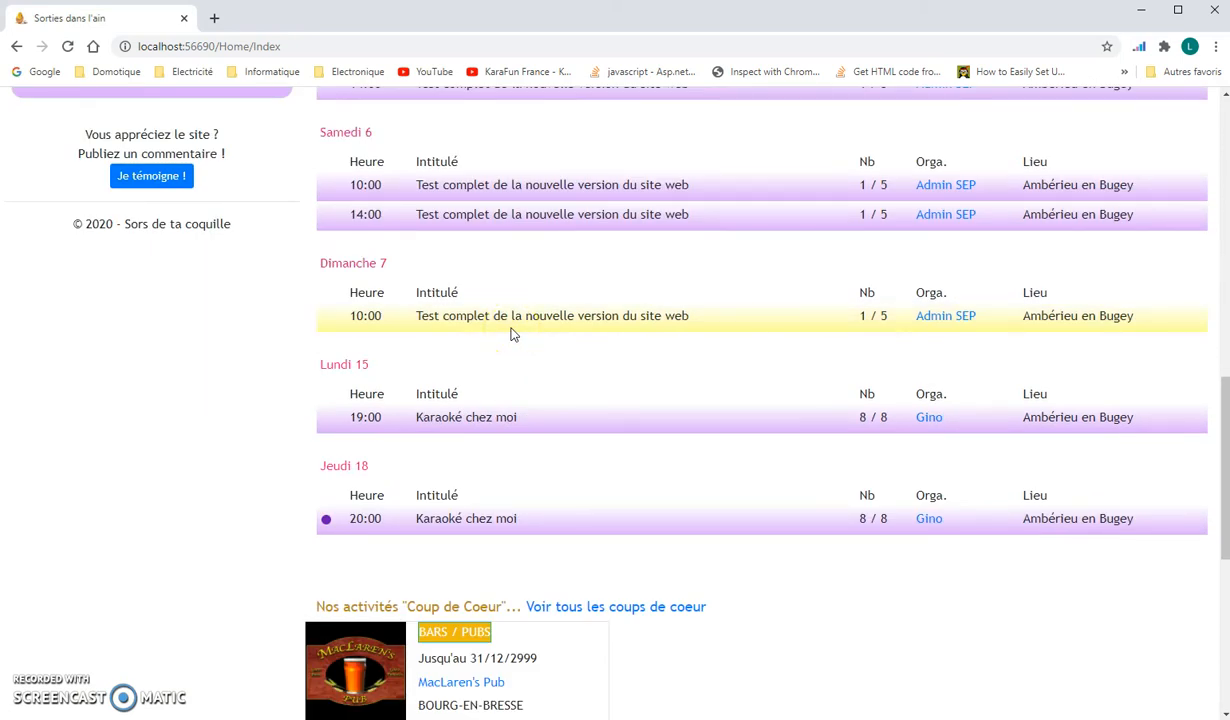
left_click(609, 425)
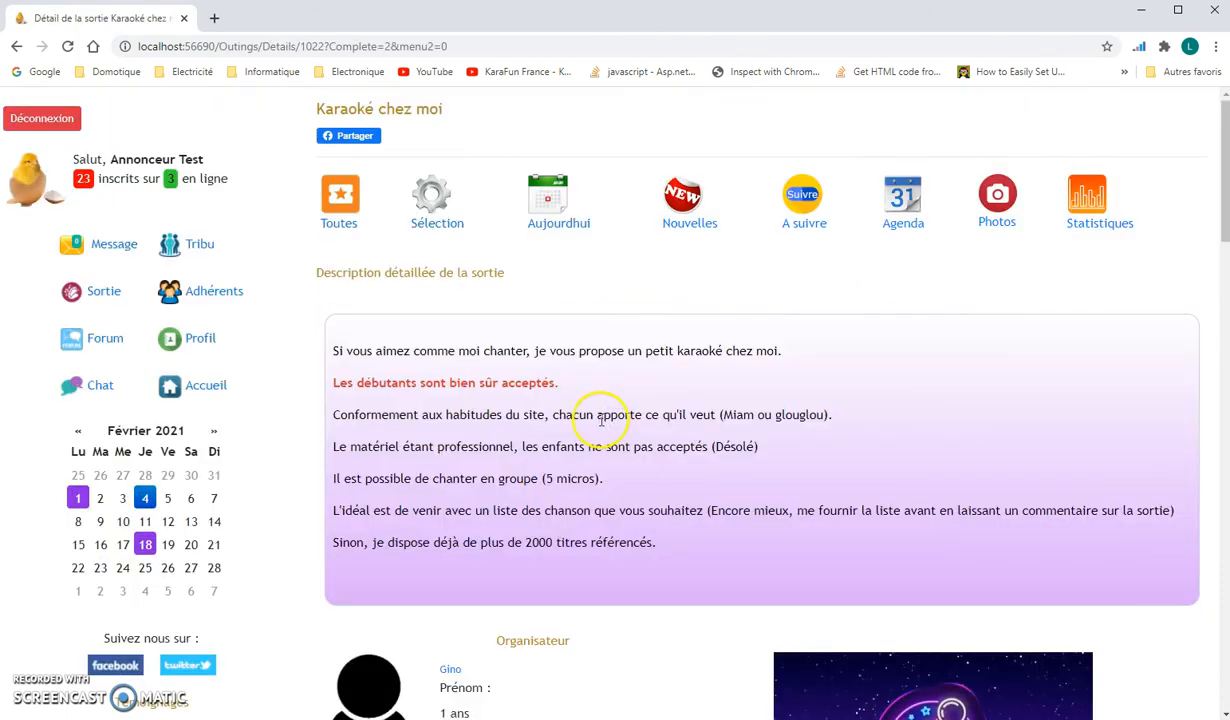
scroll(603, 421, "down", 12)
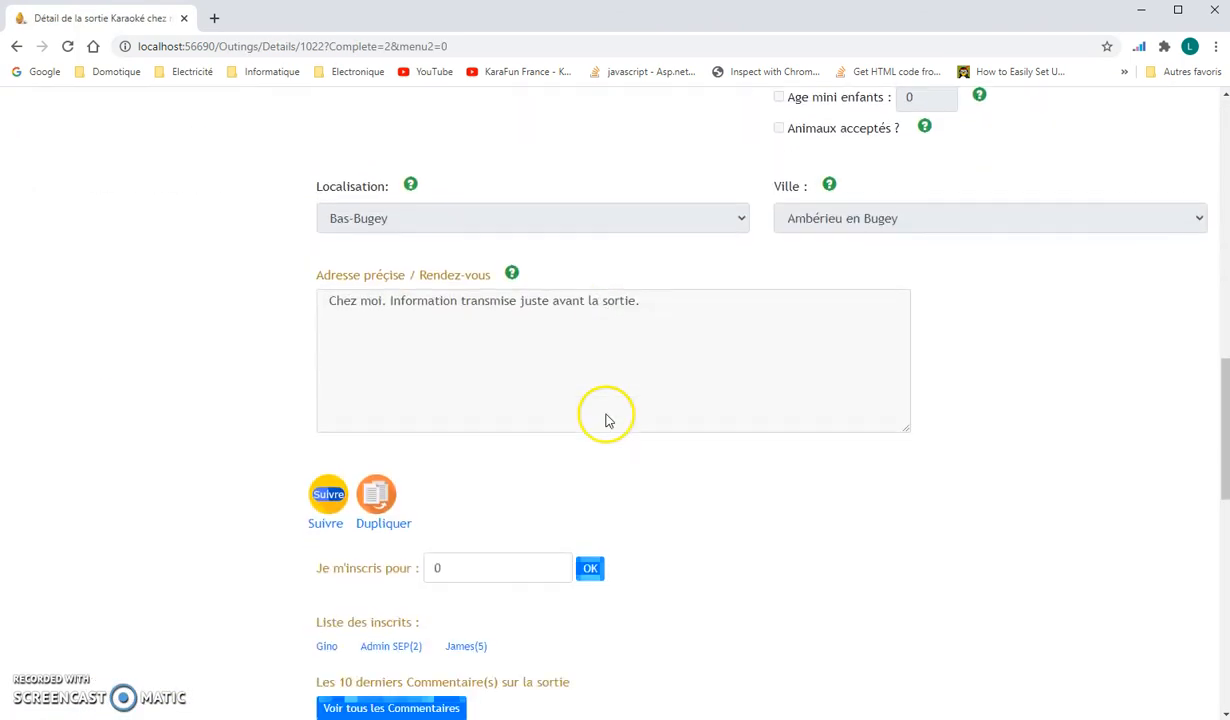
scroll(605, 420, "down", 2)
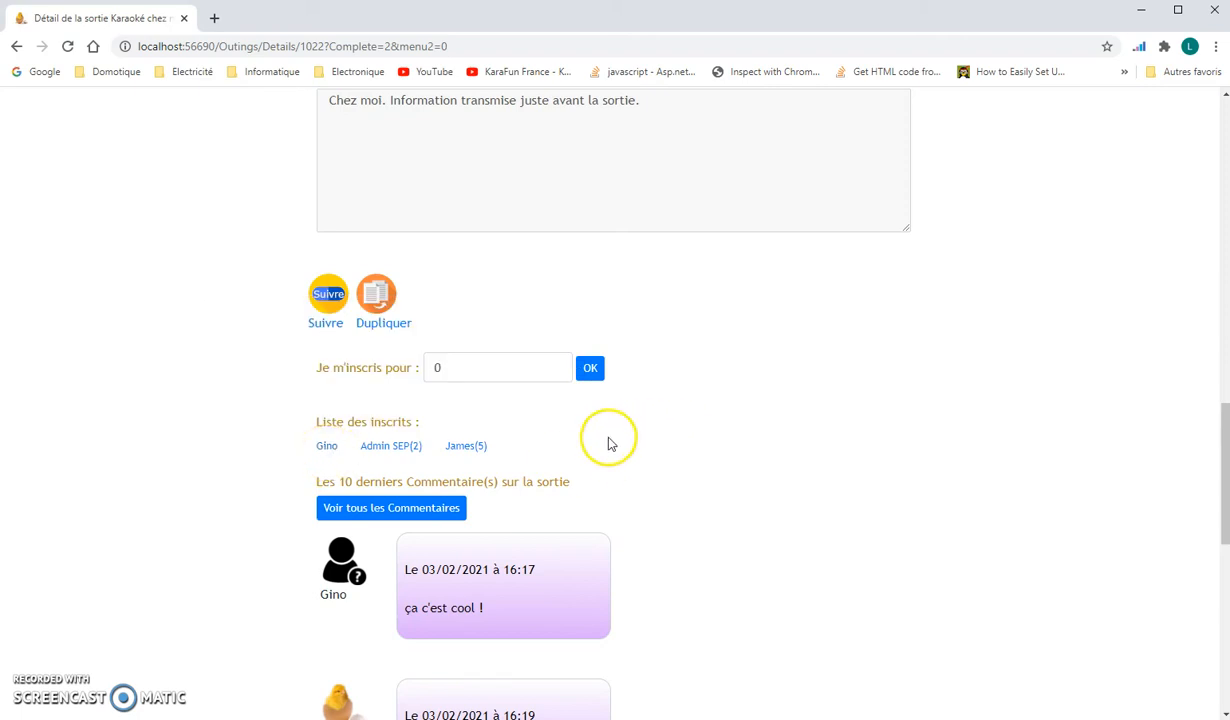
Register for the karaoke outing for 1 person and compare the list of registered members with the waiting list
scroll(585, 444, "up", 15)
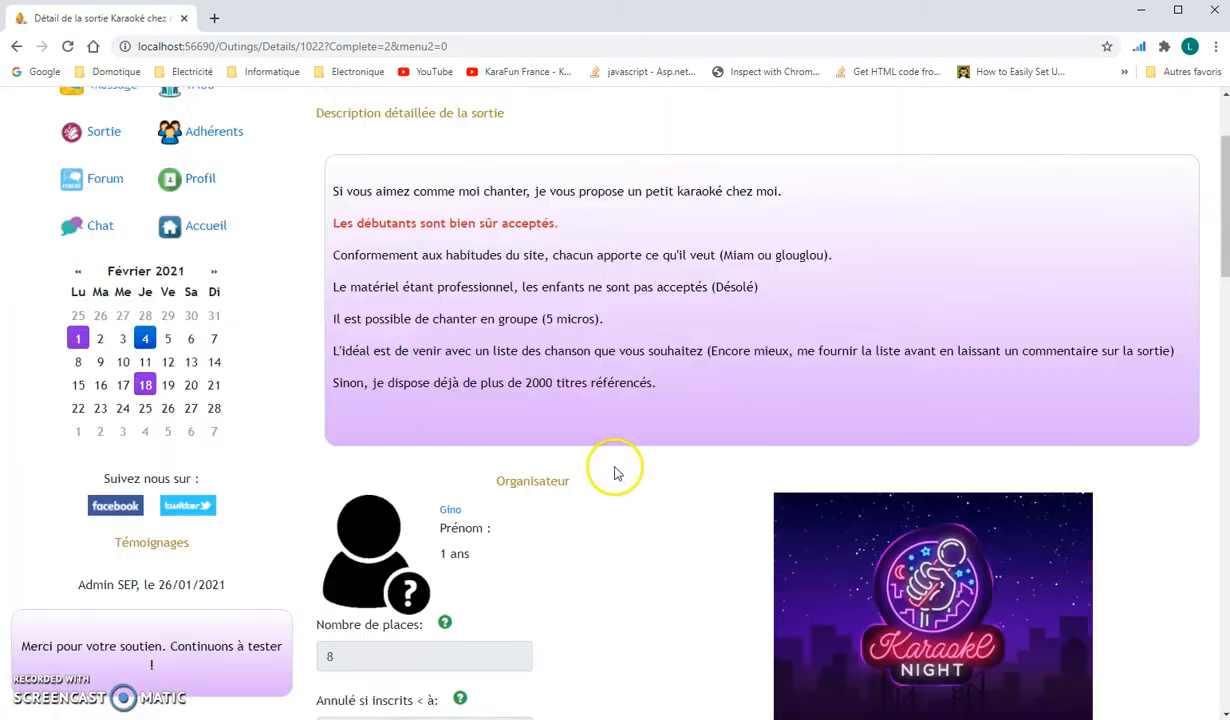
scroll(620, 468, "down", 15)
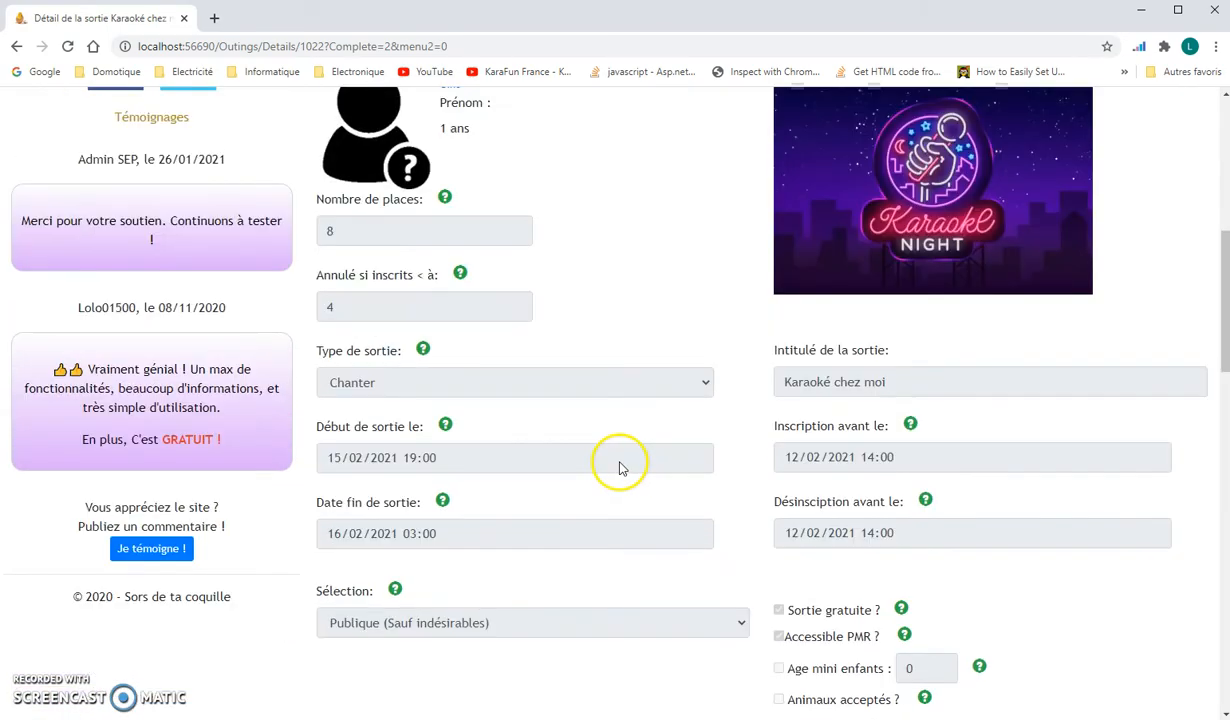
scroll(624, 462, "down", 5)
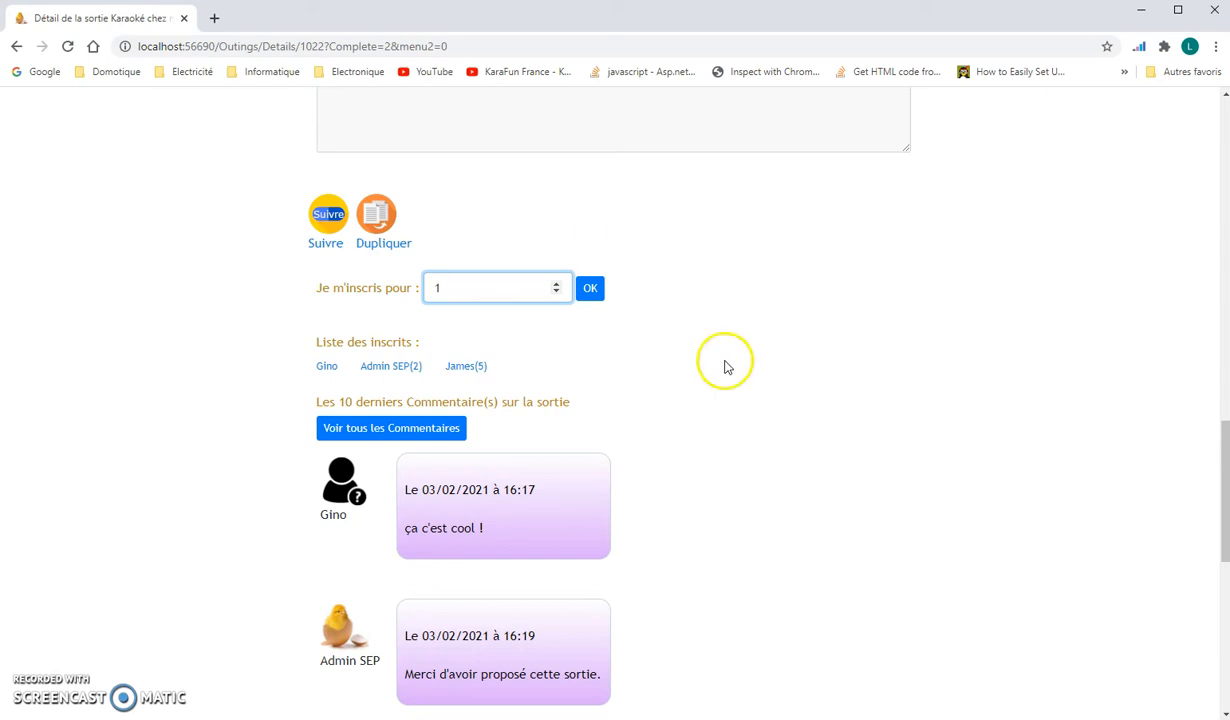
left_click(590, 289)
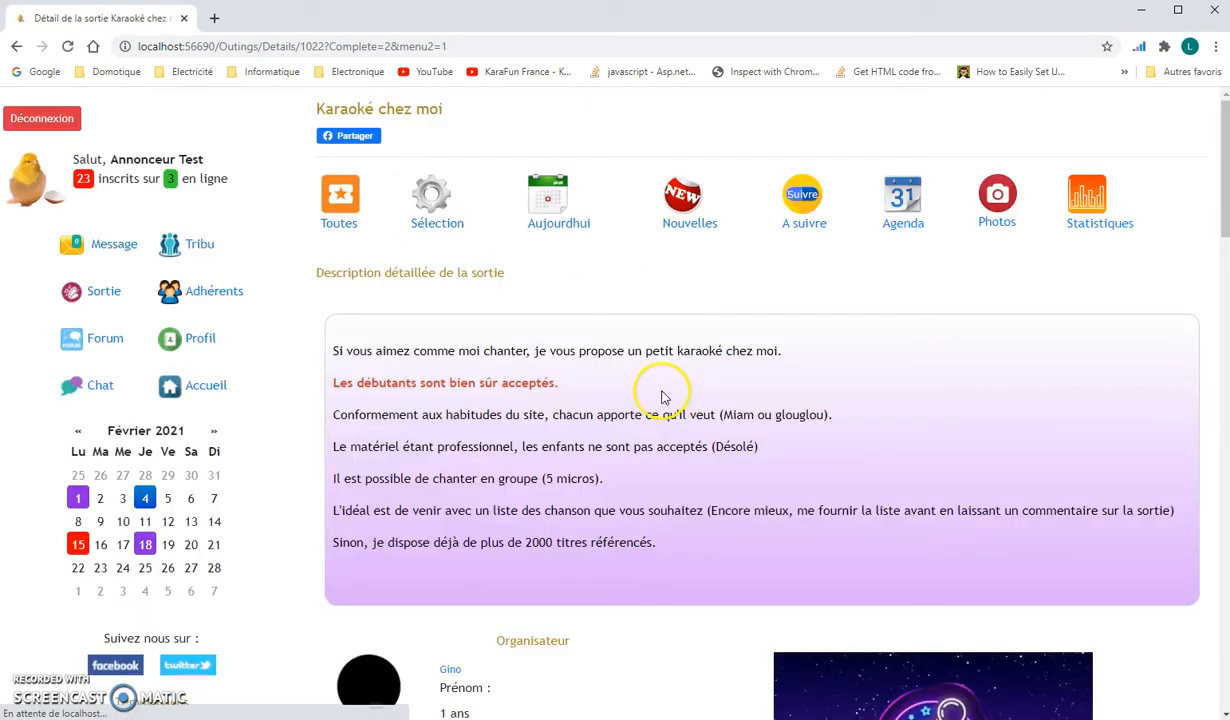
scroll(615, 360, "down", 12)
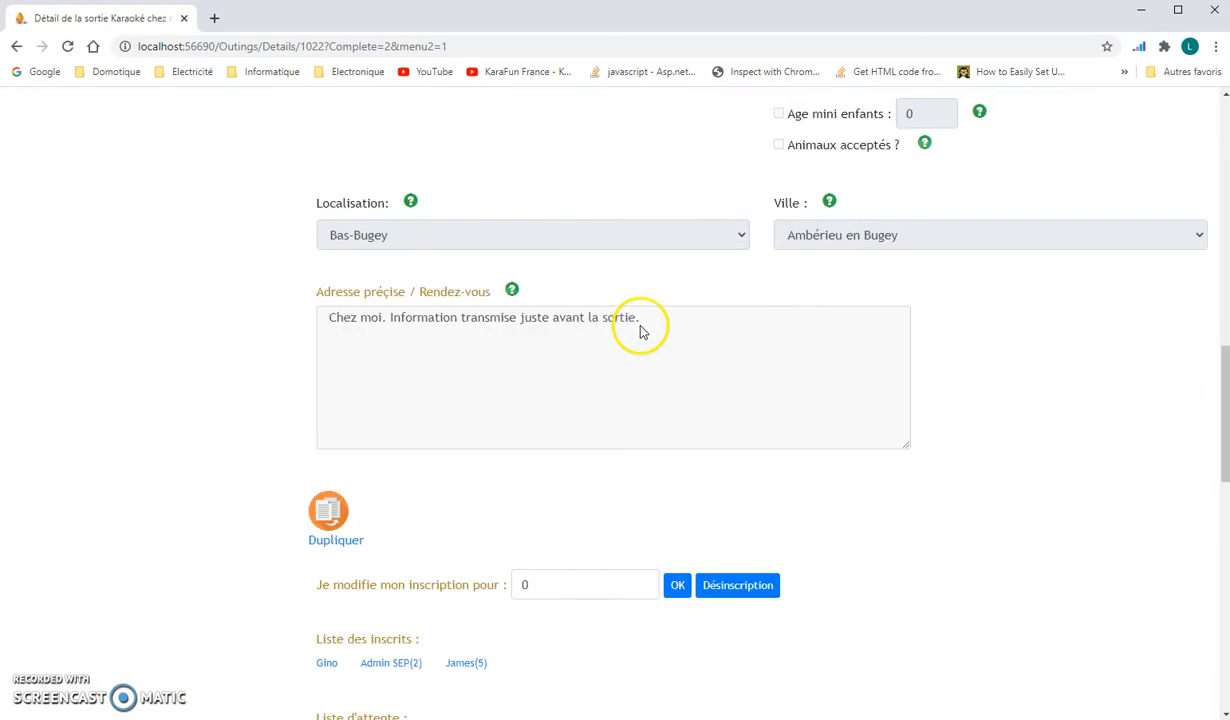
scroll(640, 330, "down", 5)
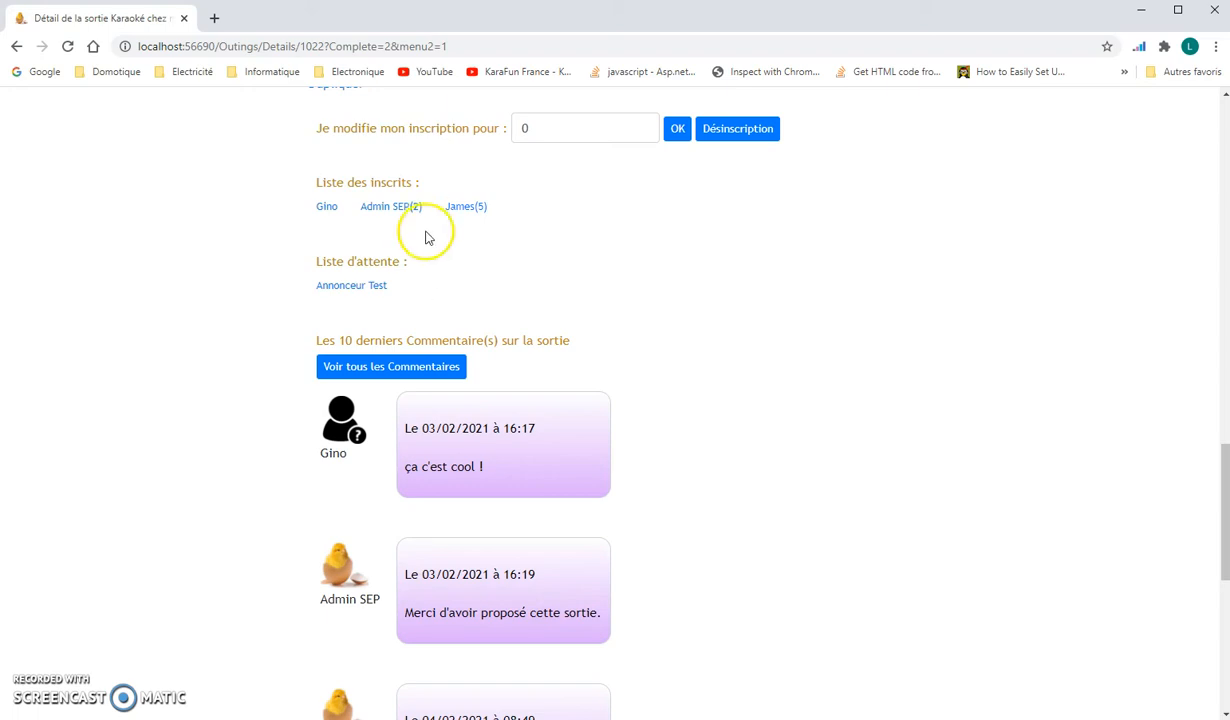
mouse_move(472, 218)
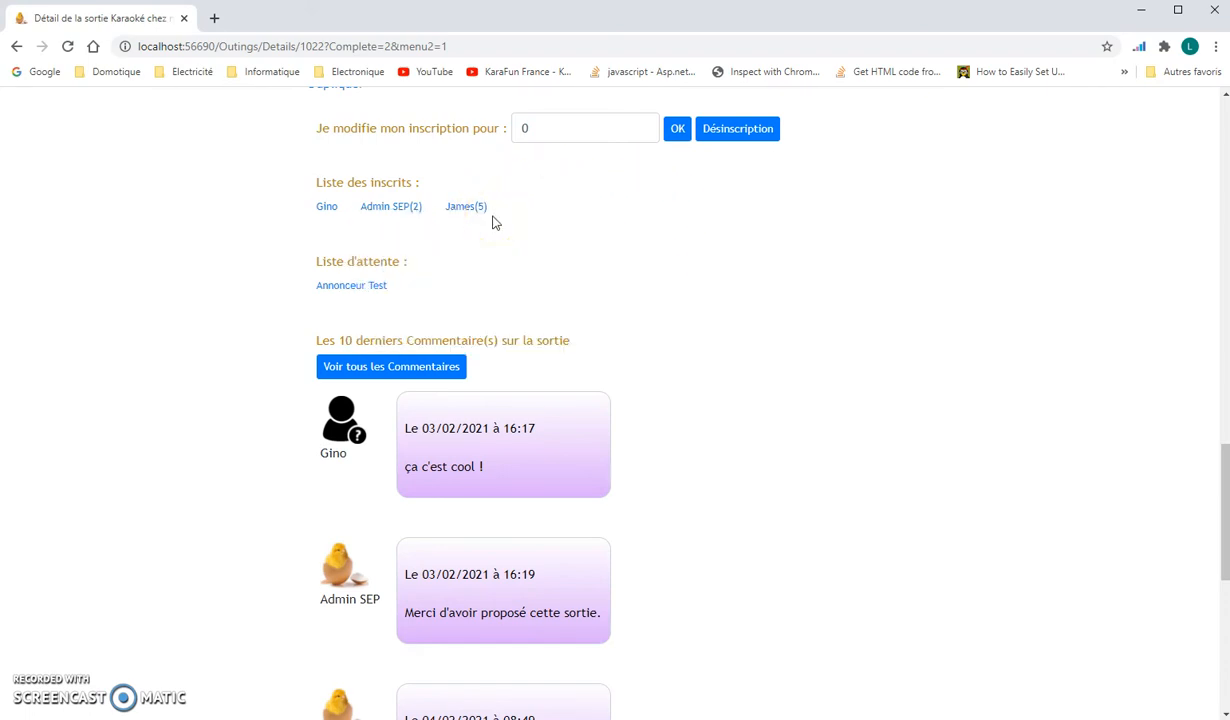
Check how 15 February 2021 is marked in the calendar for the waiting-list registration
scroll(430, 320, "up", 7)
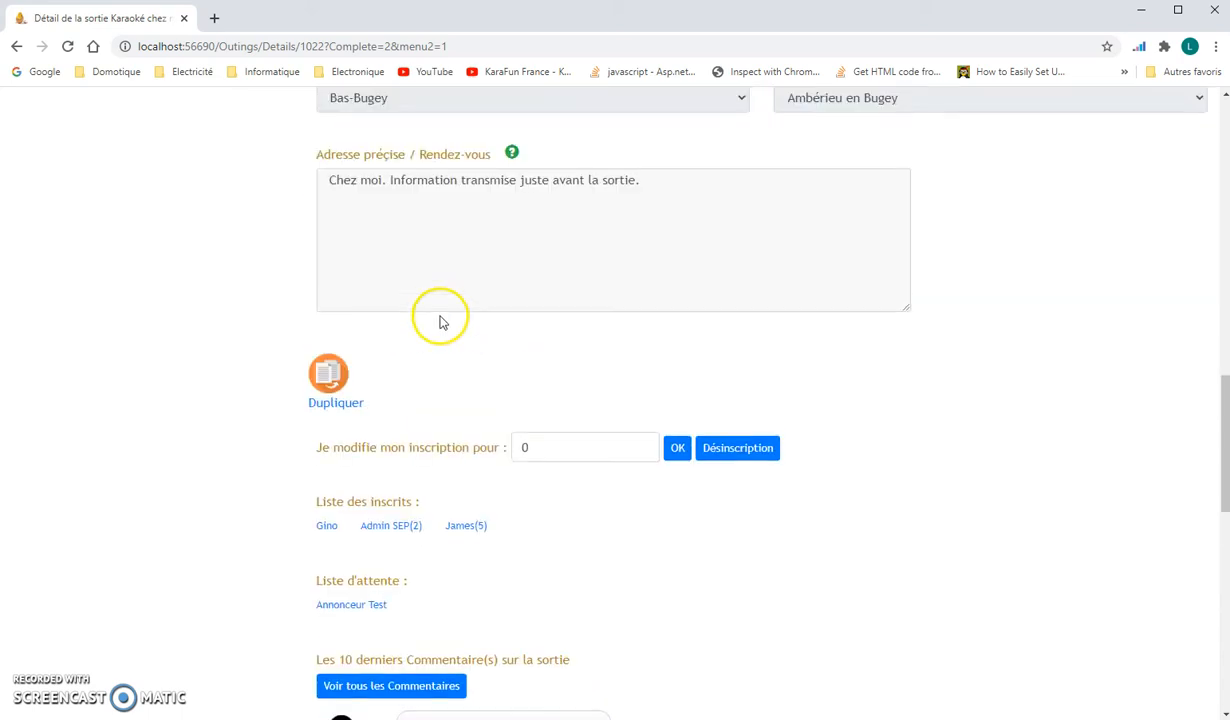
scroll(418, 322, "up", 8)
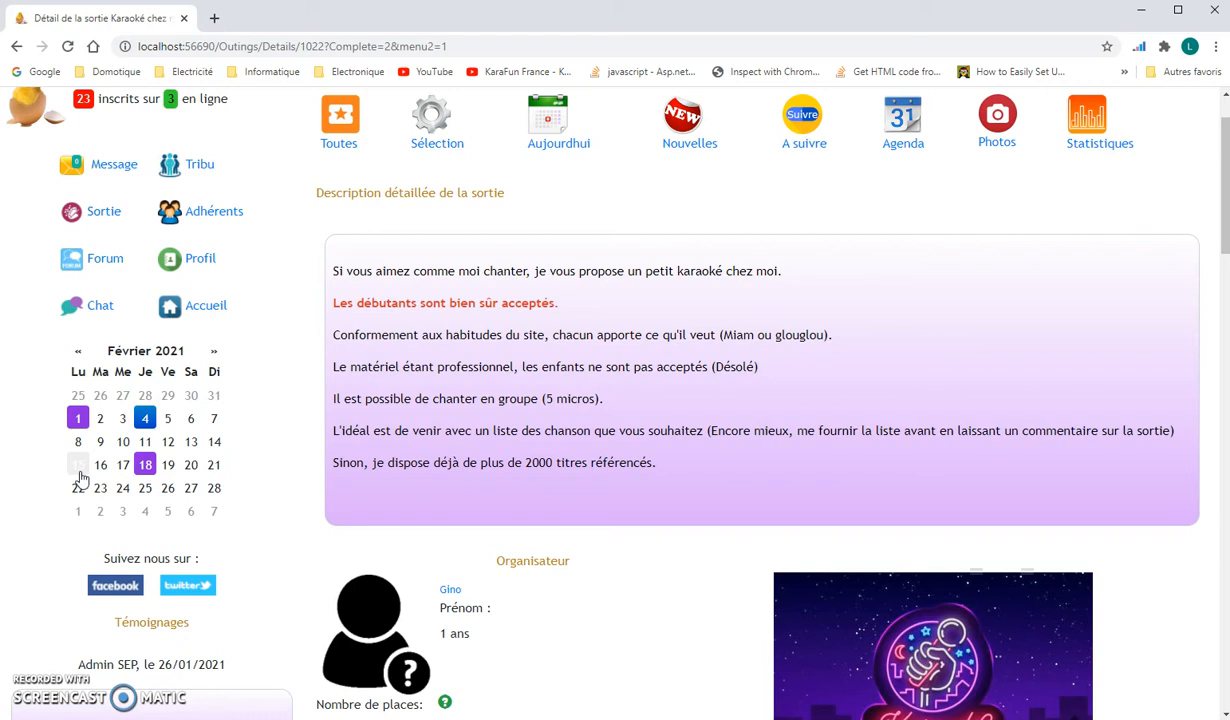
left_click(330, 448)
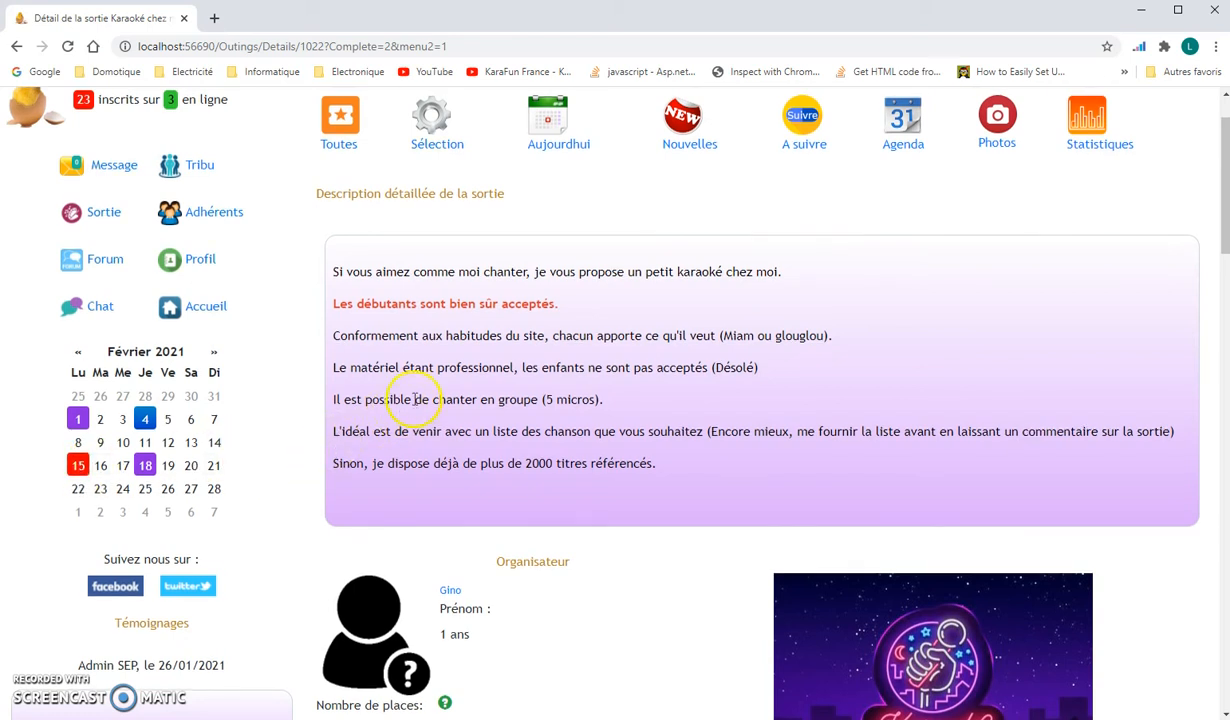
Log out of the advertiser test account and log back in with the first member's saved e-mail and password
scroll(412, 402, "up", 1)
left_click(40, 120)
left_click(12, 120)
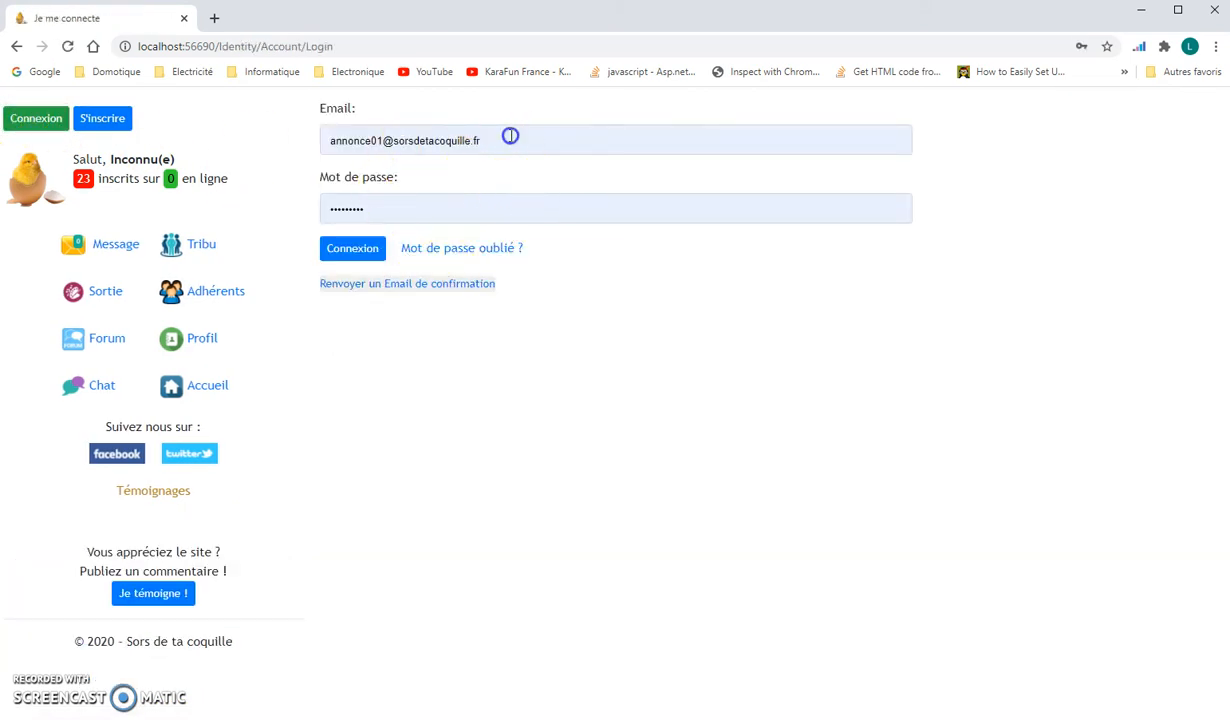
left_click(508, 137)
left_click(446, 235)
left_click(352, 248)
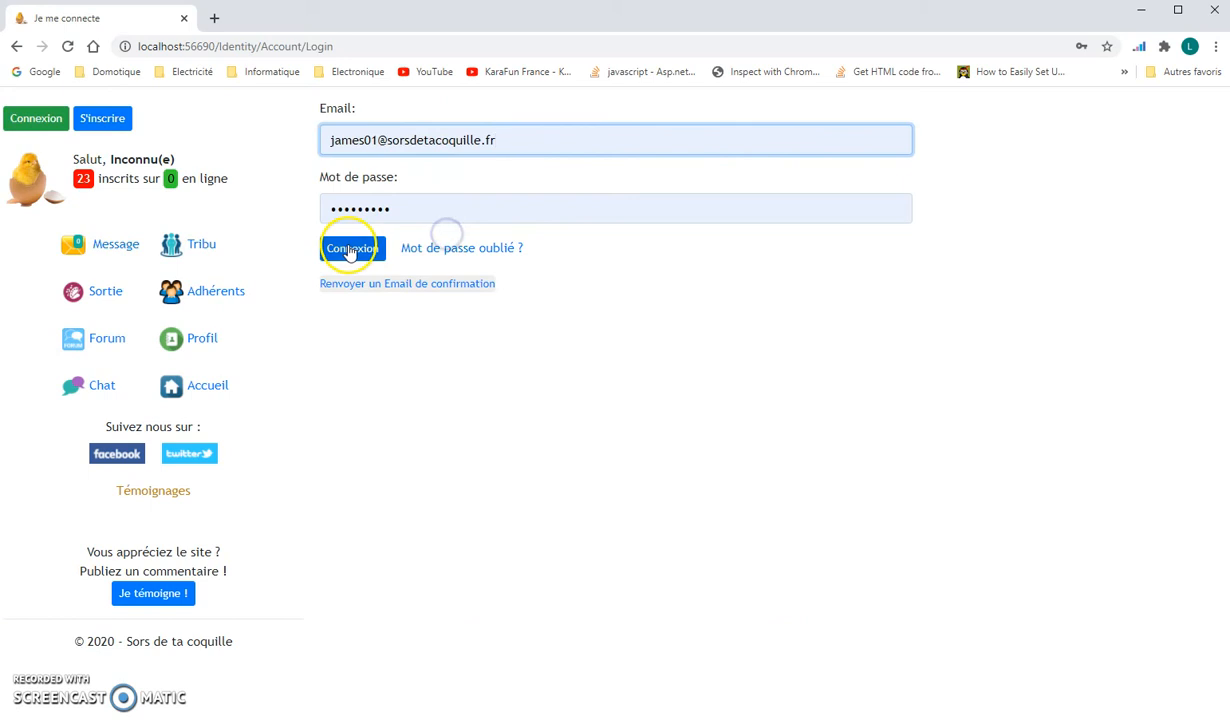
Open the "Karaoké chez moi" outing of Monday 15 February, set the registration count to 3, and unregister from the outing
scroll(583, 250, "down", 8)
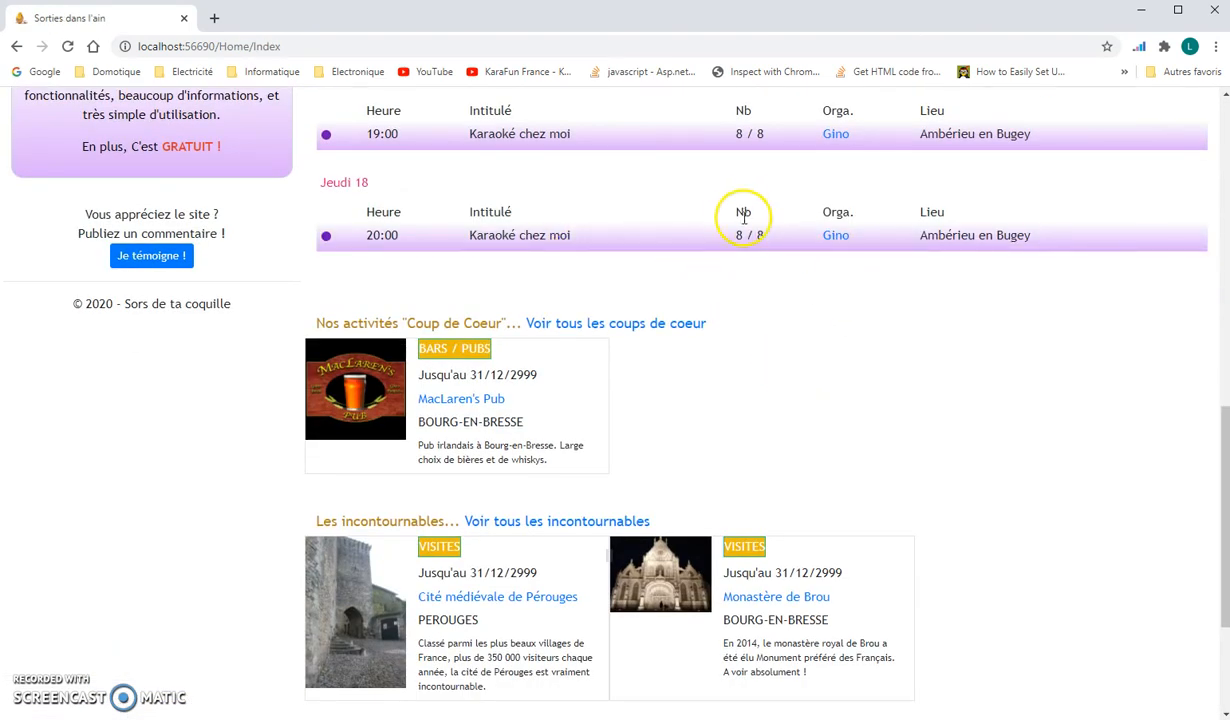
left_click(640, 212)
scroll(528, 297, "down", 13)
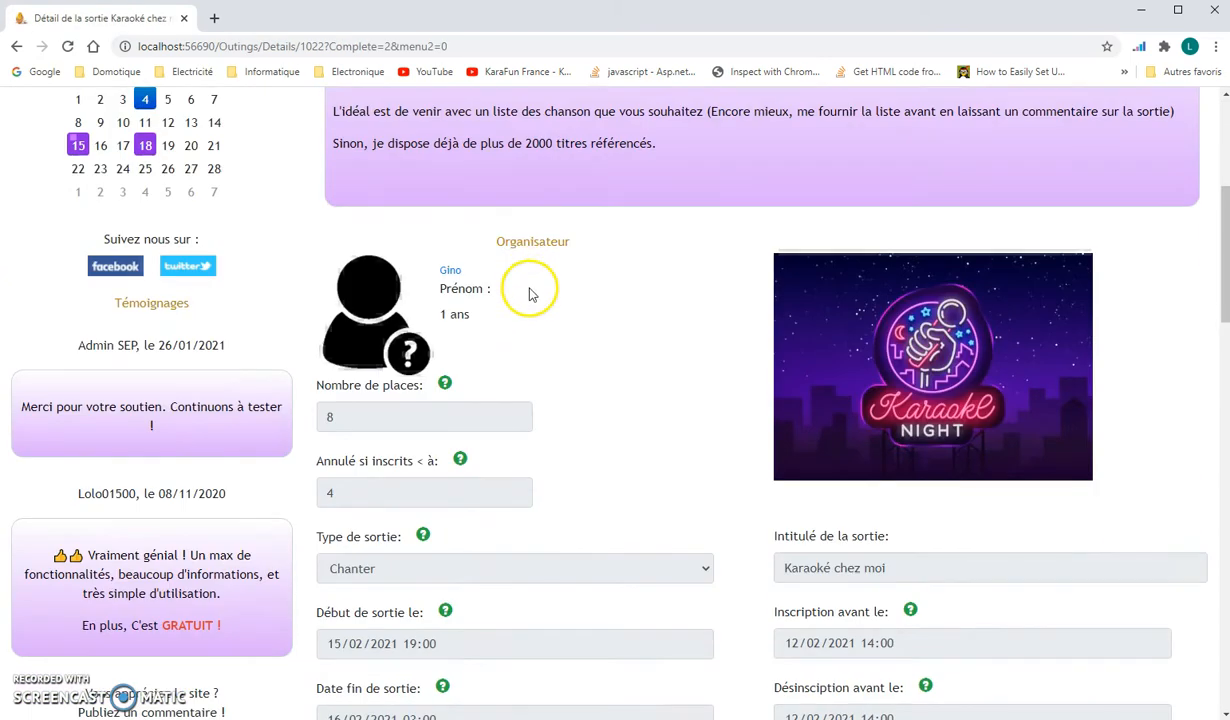
scroll(535, 257, "down", 1)
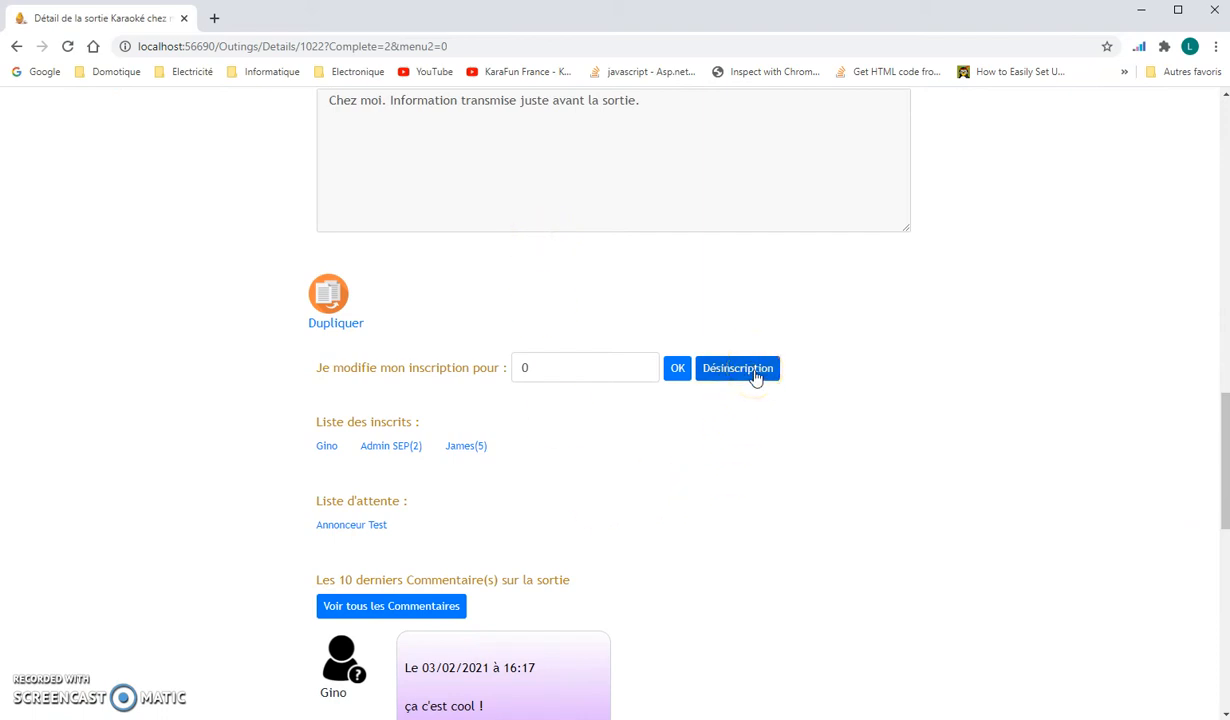
left_click(642, 364)
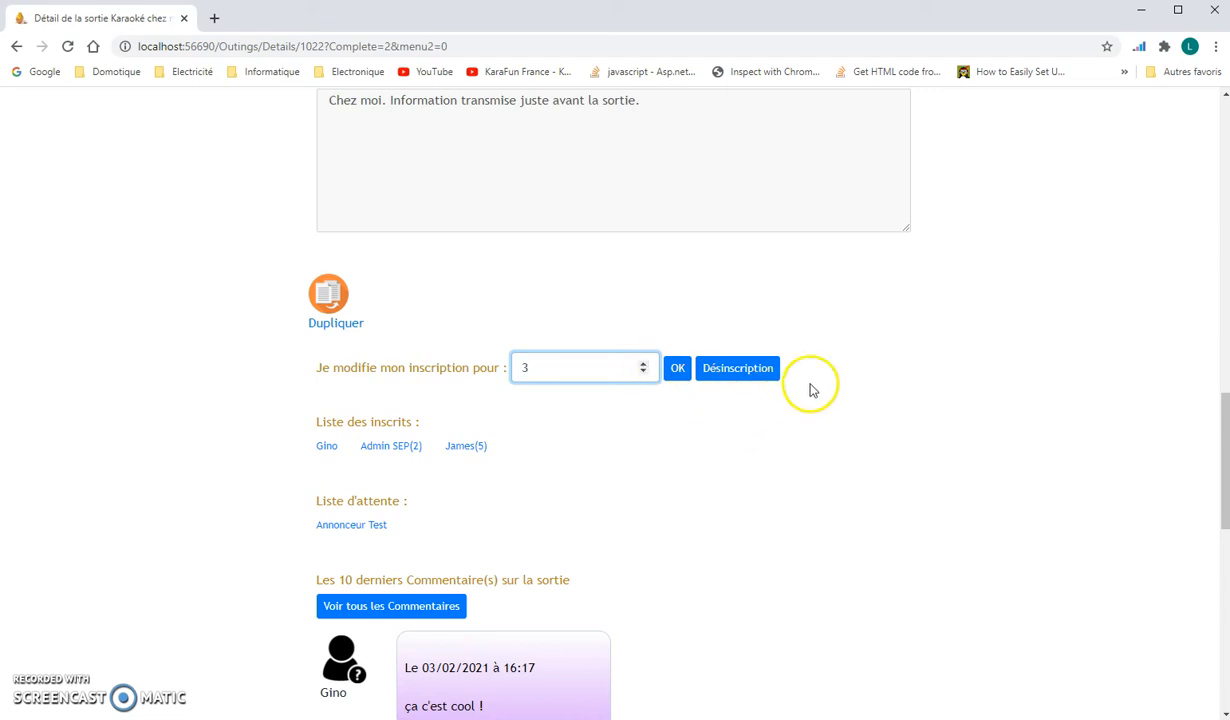
left_click(740, 372)
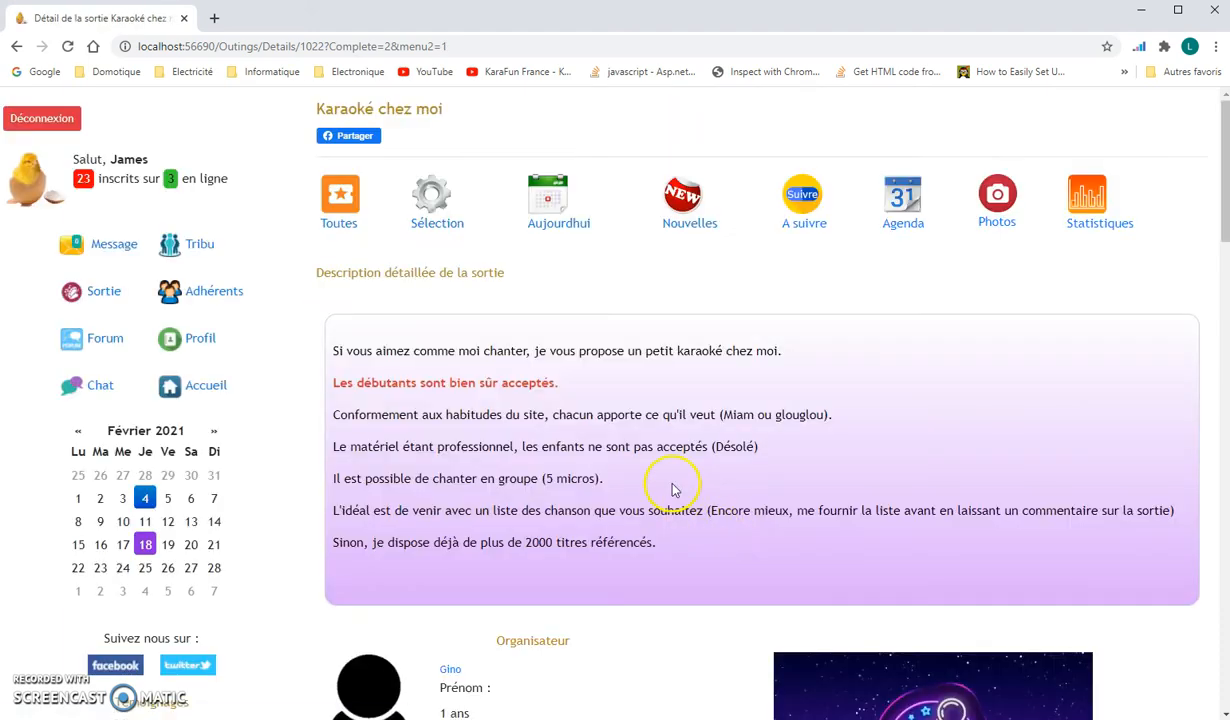
Check the outing's list of registered members, its number of places, and how 15 February is marked in the calendar
scroll(700, 370, "down", 13)
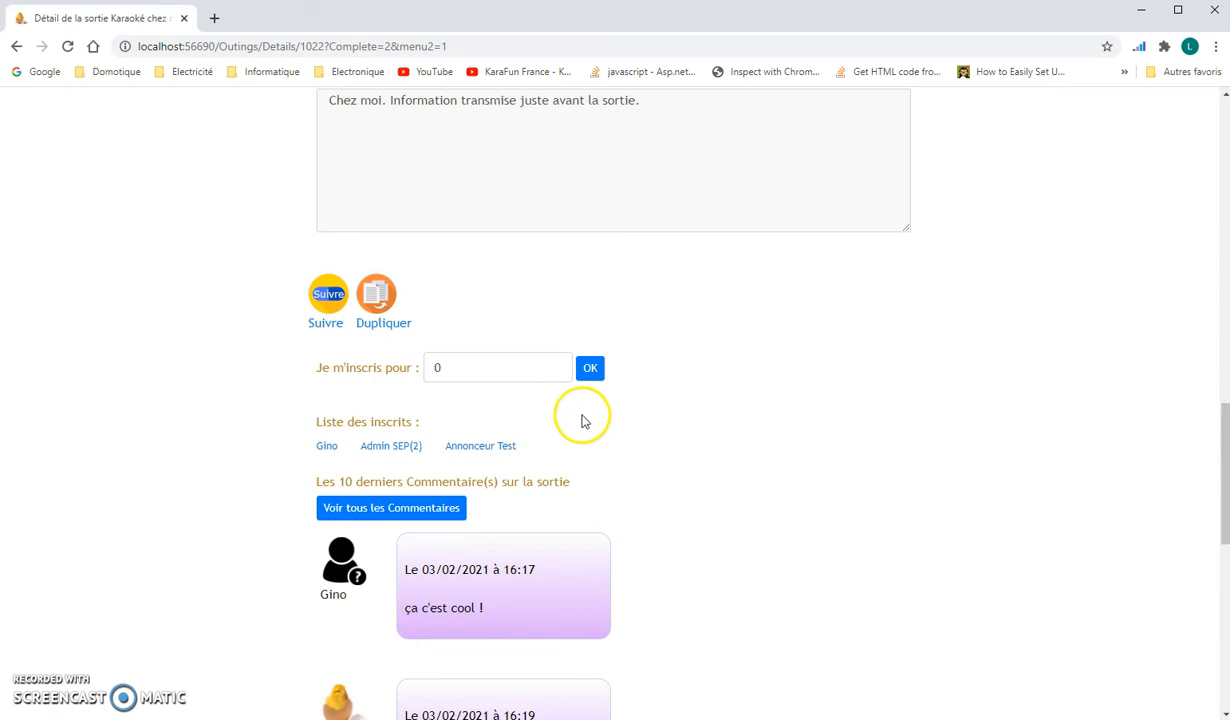
scroll(590, 415, "up", 8)
scroll(605, 418, "up", 1)
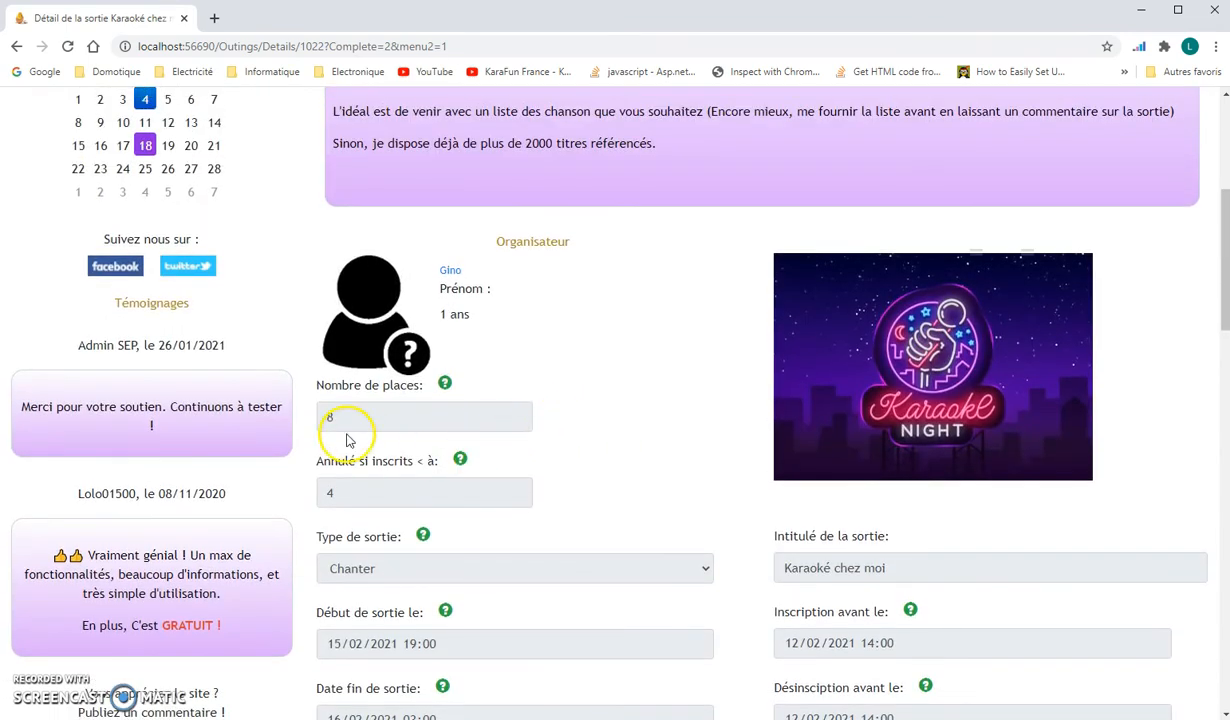
scroll(588, 521, "down", 10)
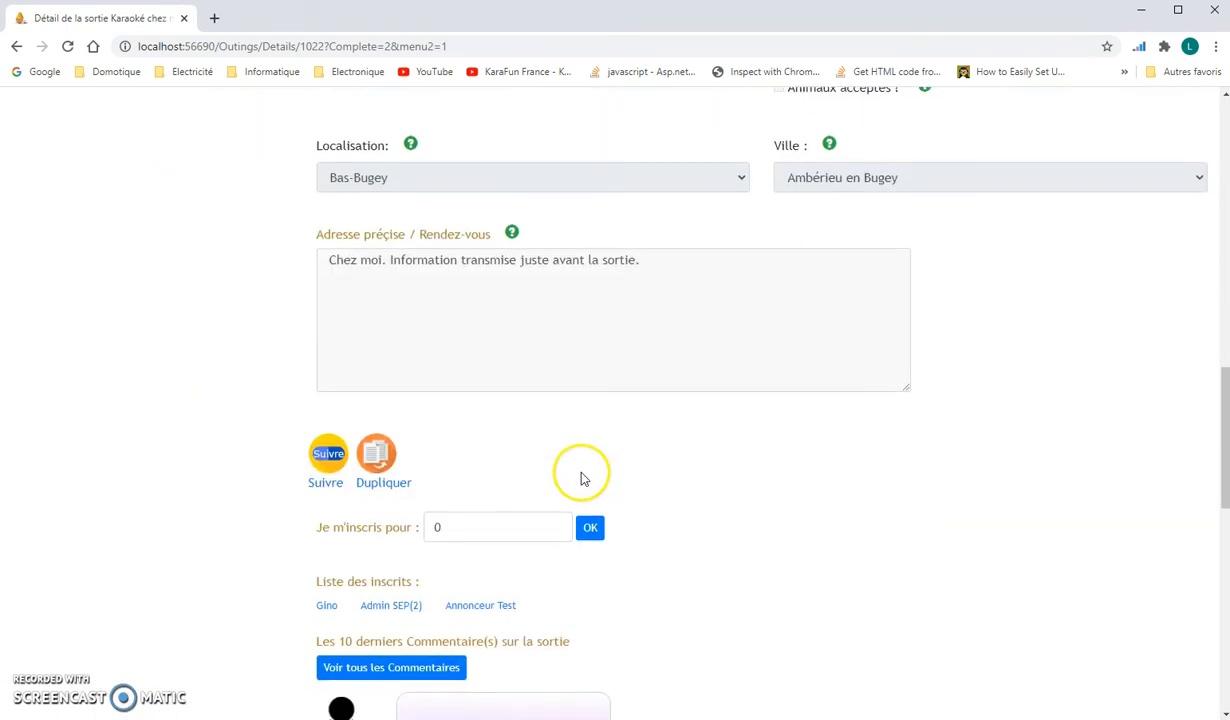
scroll(772, 500, "down", 2)
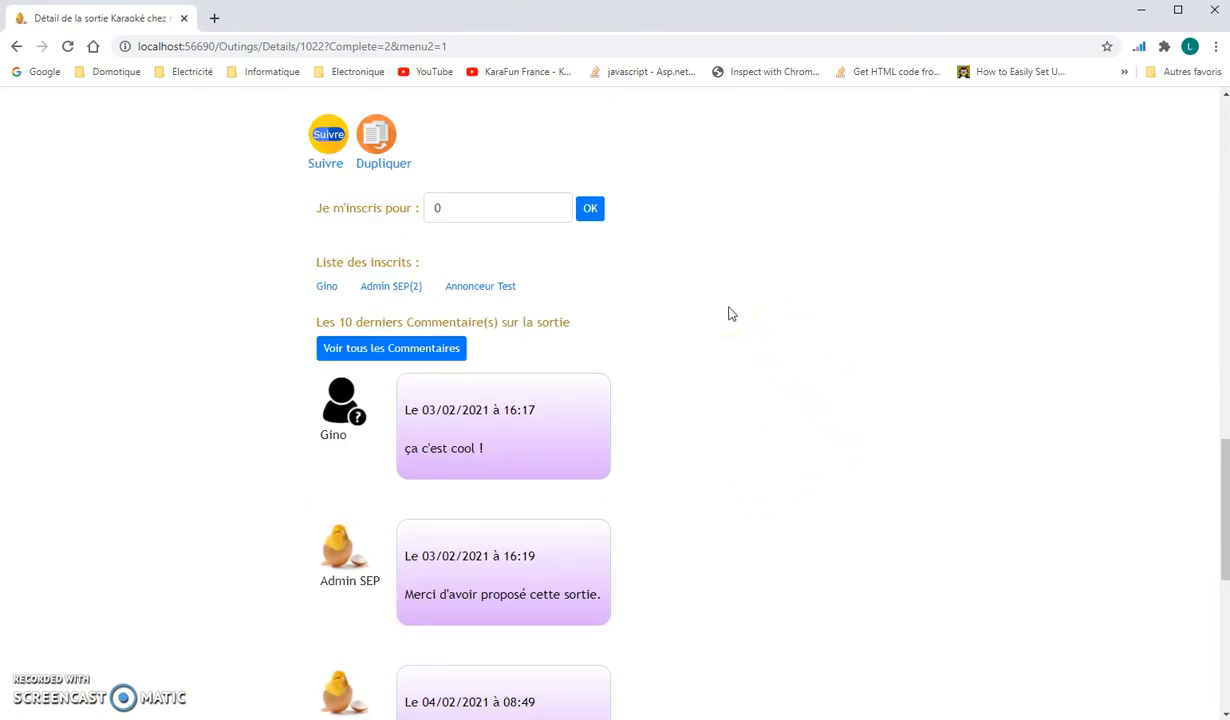
scroll(728, 314, "up", 15)
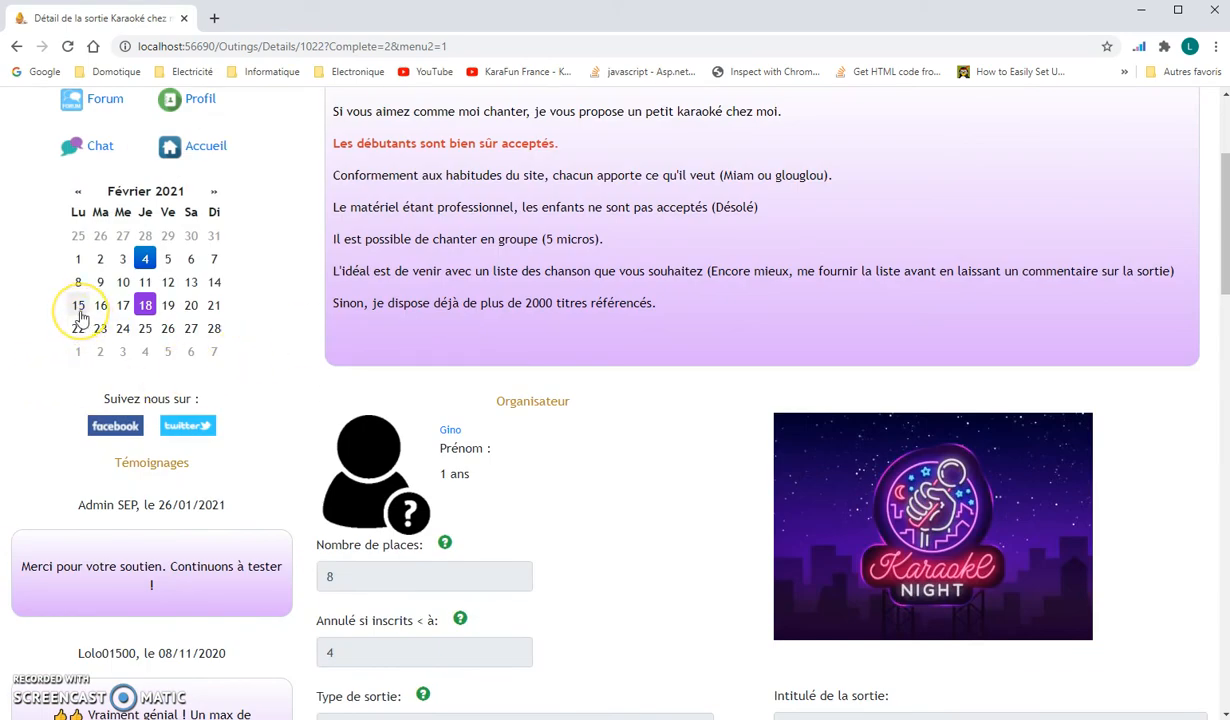
Log out of the member's account and log back in with the advertiser test account's saved e-mail and password
scroll(342, 430, "up", 3)
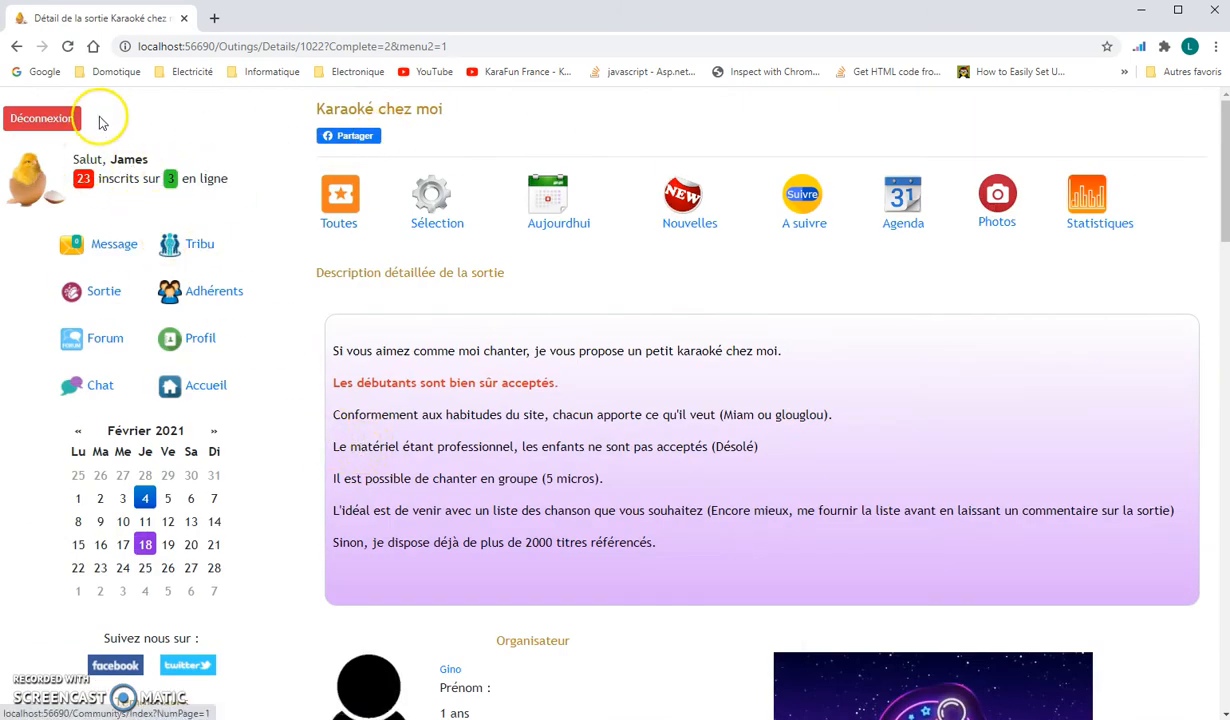
left_click(57, 118)
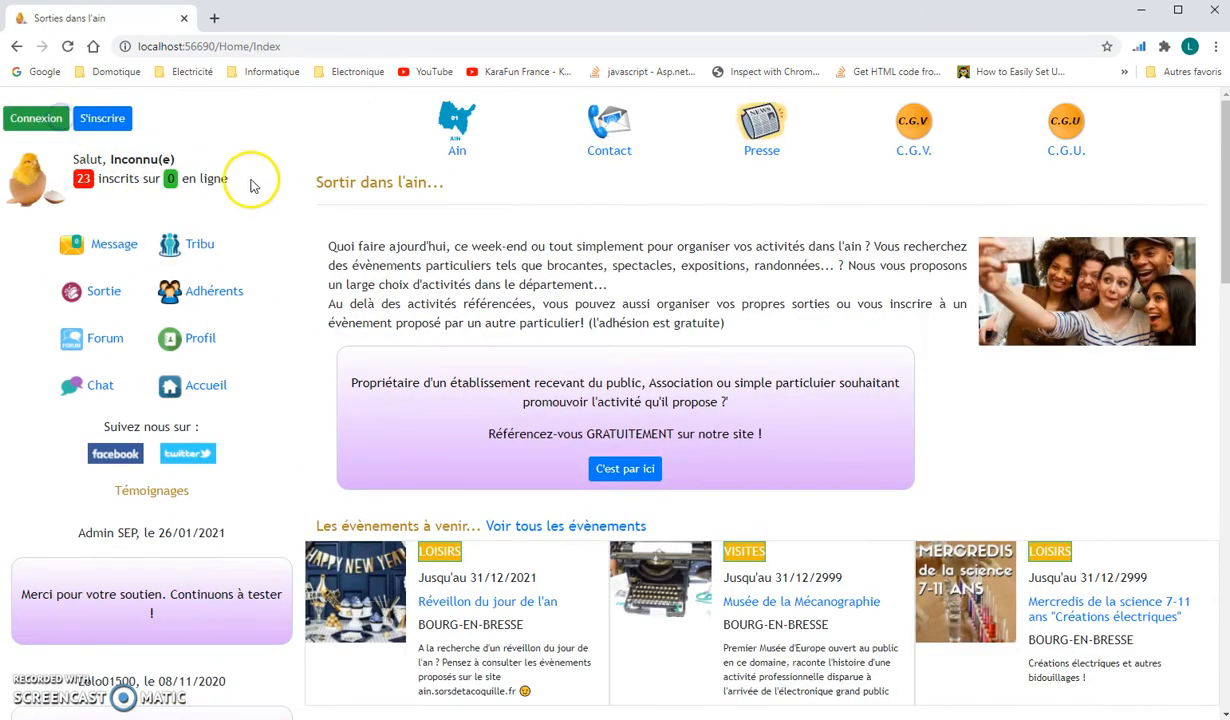
left_click(50, 117)
left_click(546, 135)
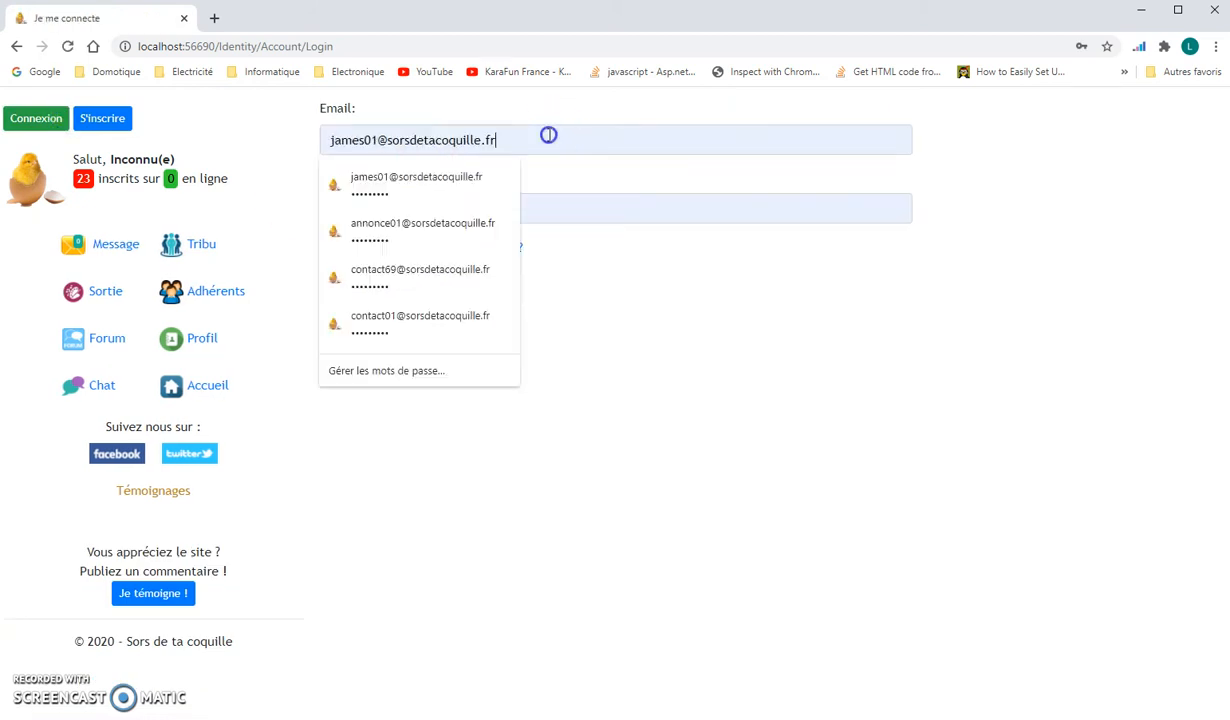
left_click(445, 242)
left_click(360, 250)
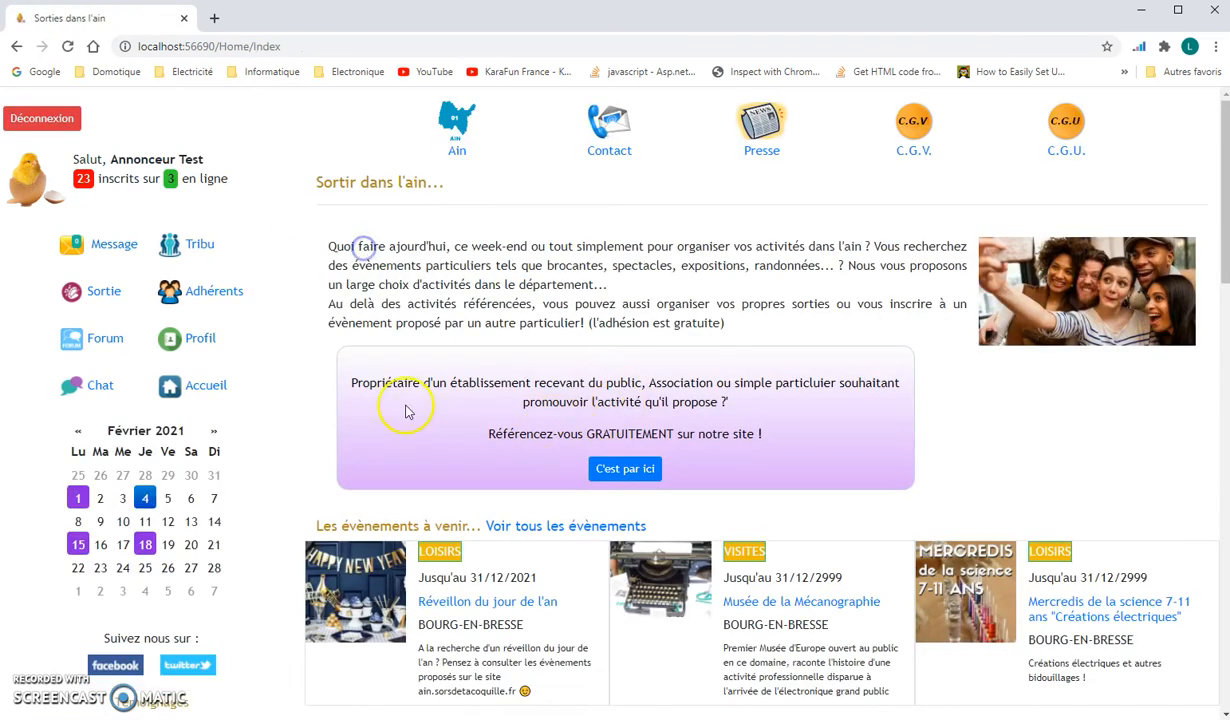
Check how 15 February is marked in the advertiser account's calendar and look through the February 2021 outings on the home page
scroll(214, 408, "down", 1)
scroll(214, 408, "down", 1)
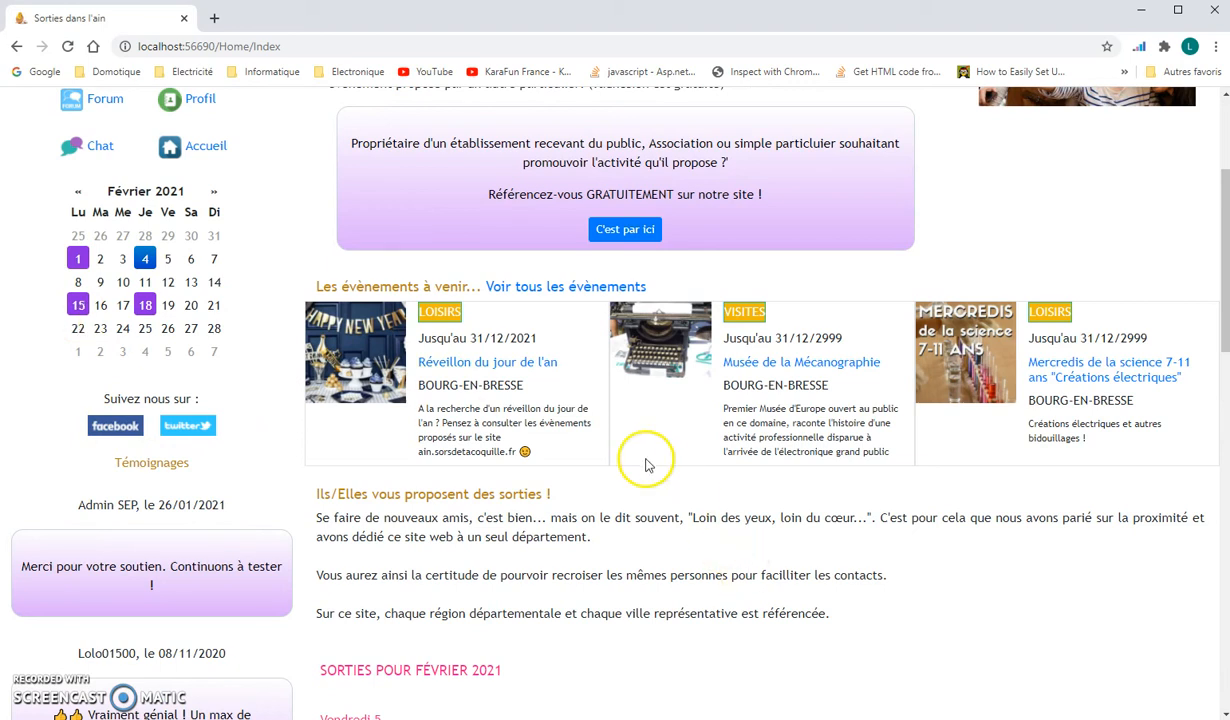
scroll(645, 463, "up", 2)
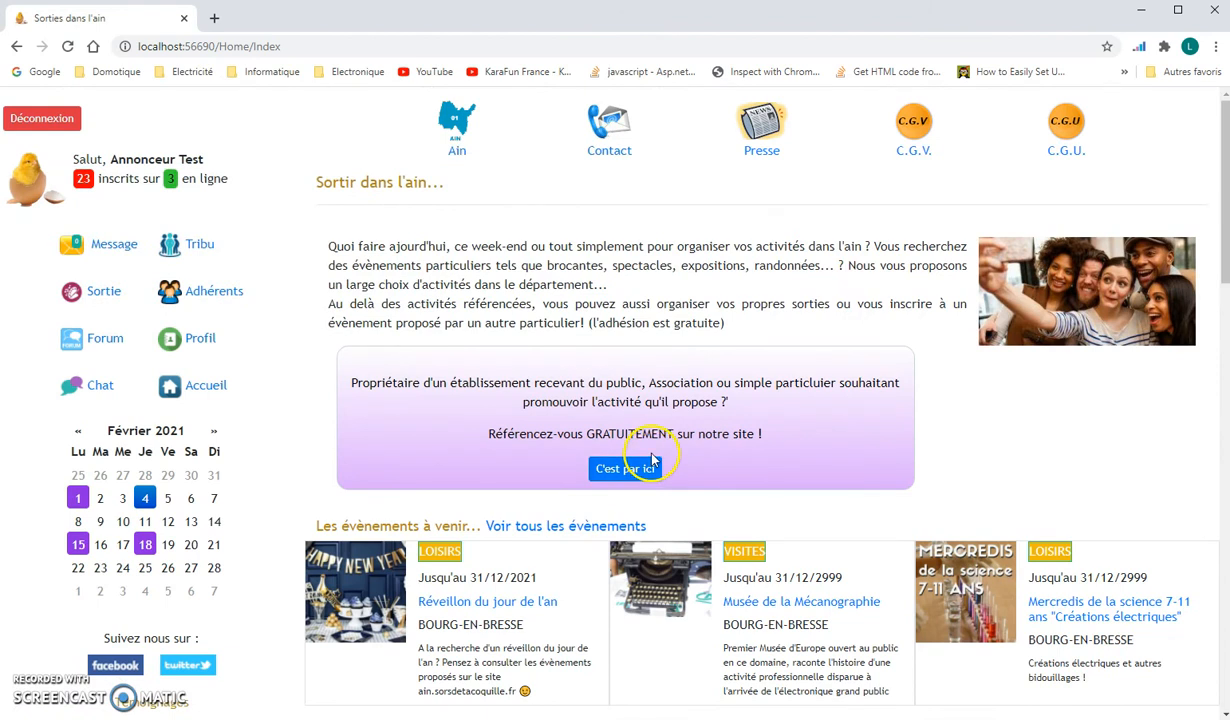
left_click(43, 511)
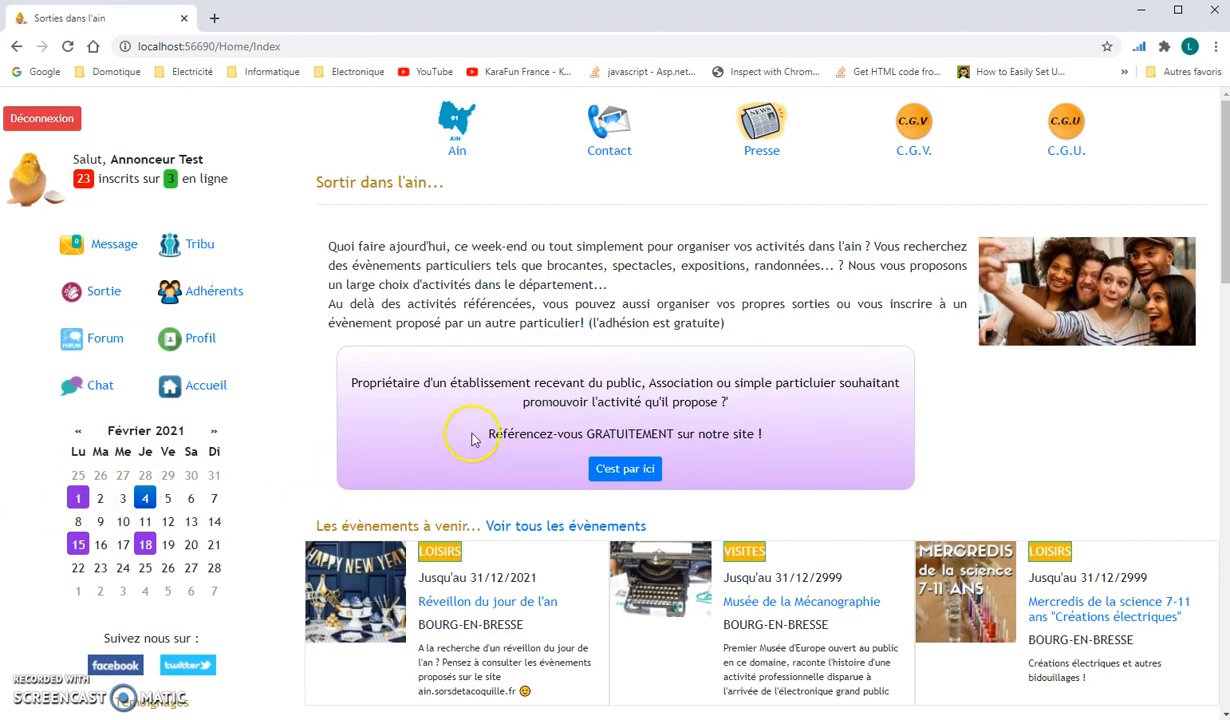
scroll(520, 492, "down", 6)
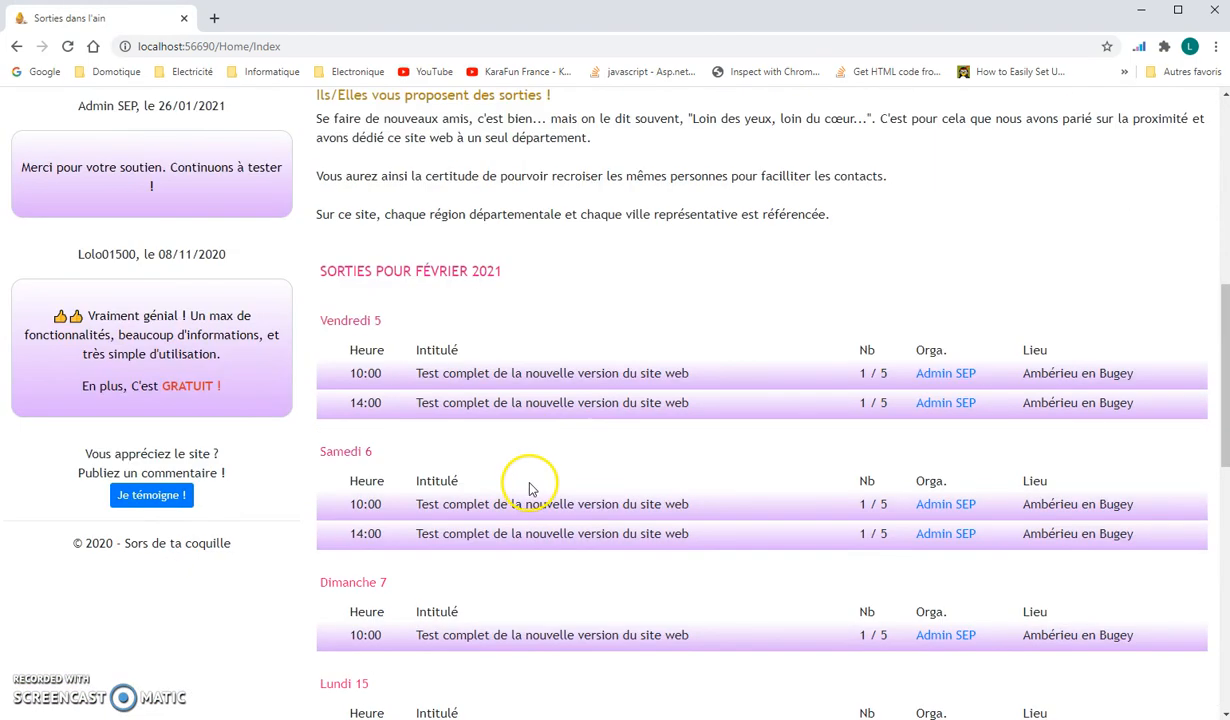
scroll(530, 489, "up", 7)
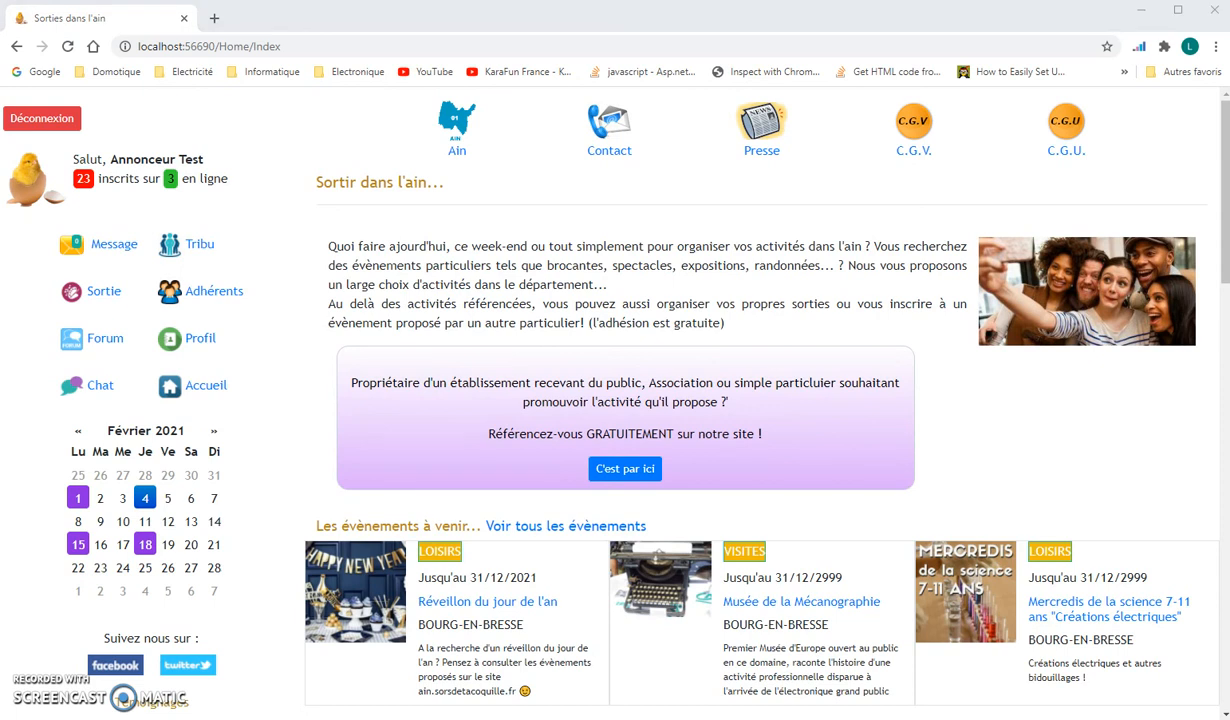
Switch to the Roundcube webmail inbox, enlarge its window, and read the 08:49 comment and registration notifications for the karaoke outing
left_click_drag(0, 187, 714, 90)
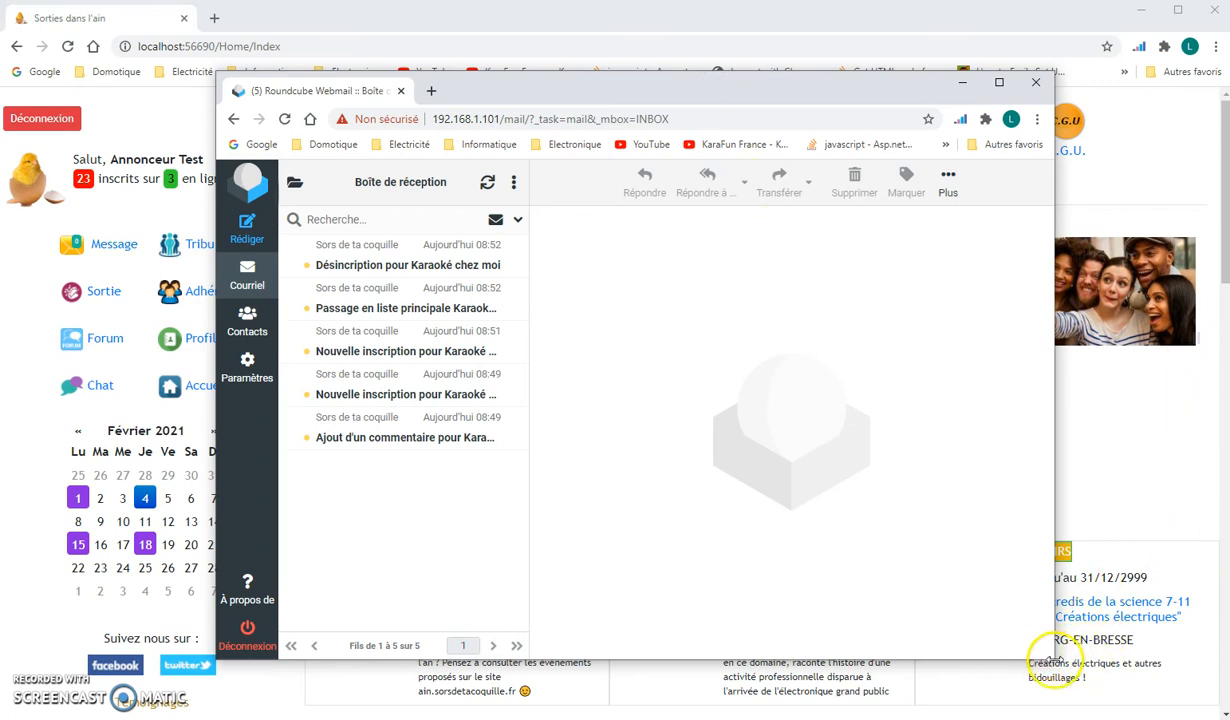
left_click_drag(1054, 659, 1124, 694)
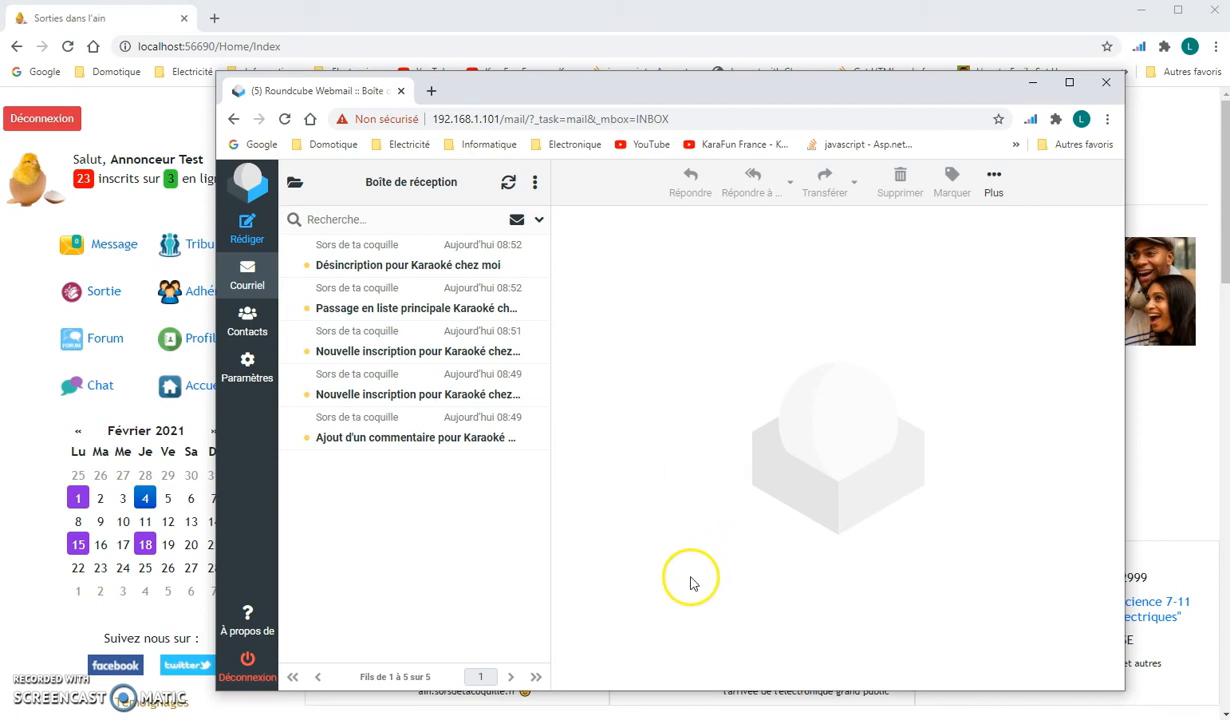
left_click(440, 447)
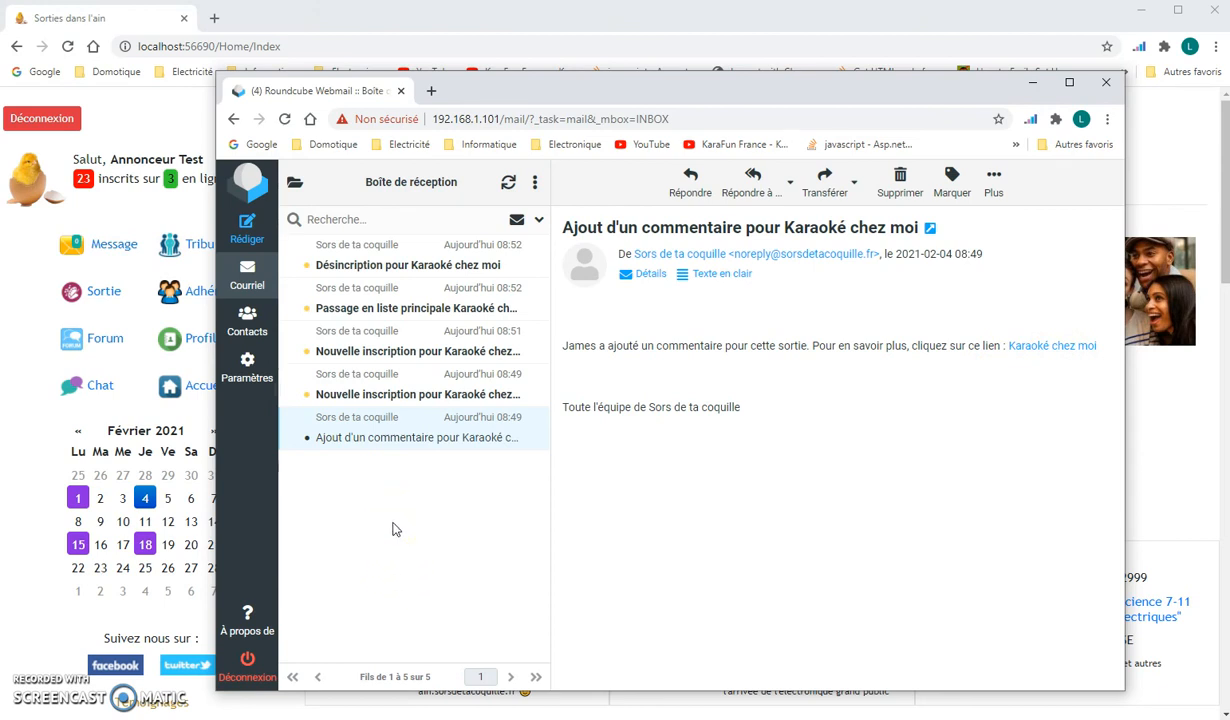
left_click(473, 396)
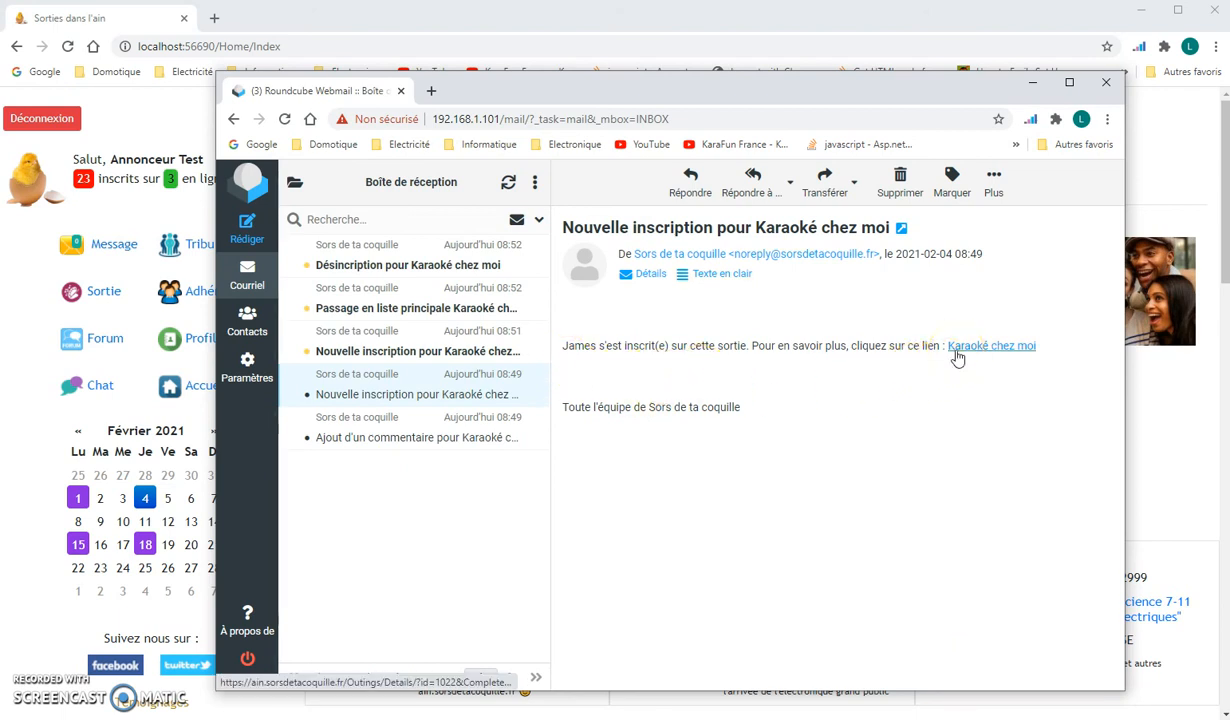
Read the waiting-list registration, main-list promotion and unregistration notifications for "Karaoké chez moi", and move the webmail window off screen
left_click(410, 348)
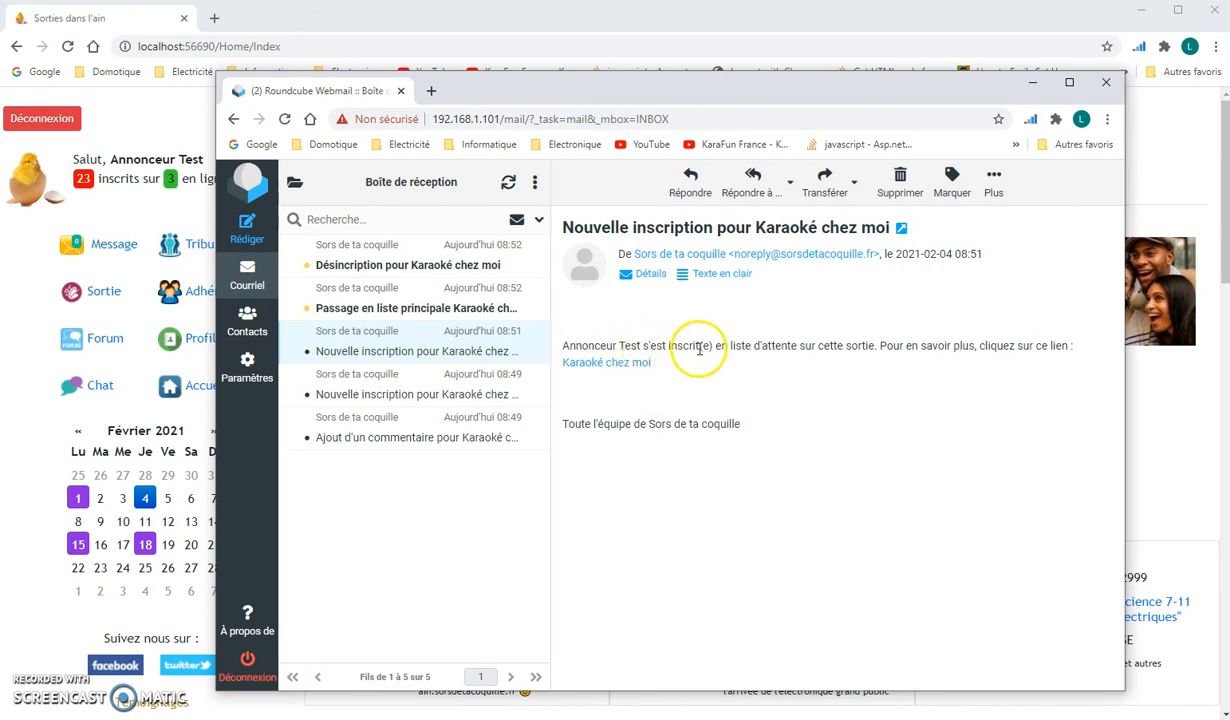
left_click_drag(715, 347, 800, 342)
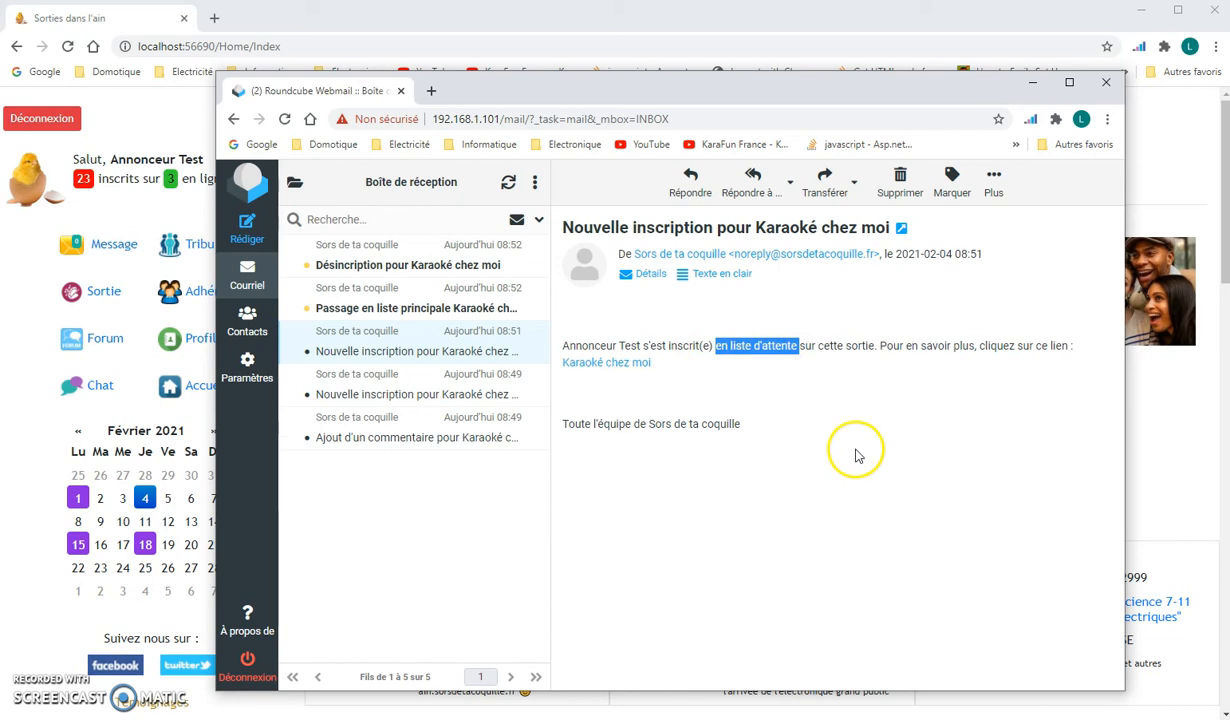
left_click(381, 311)
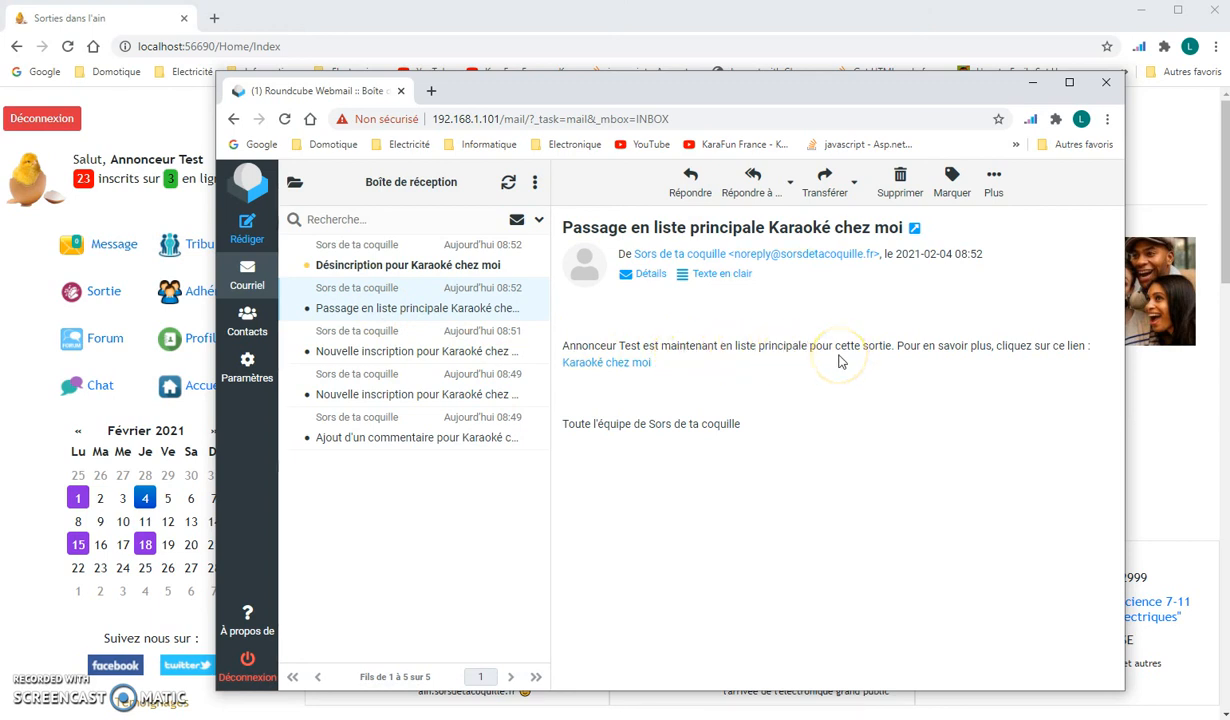
left_click(385, 262)
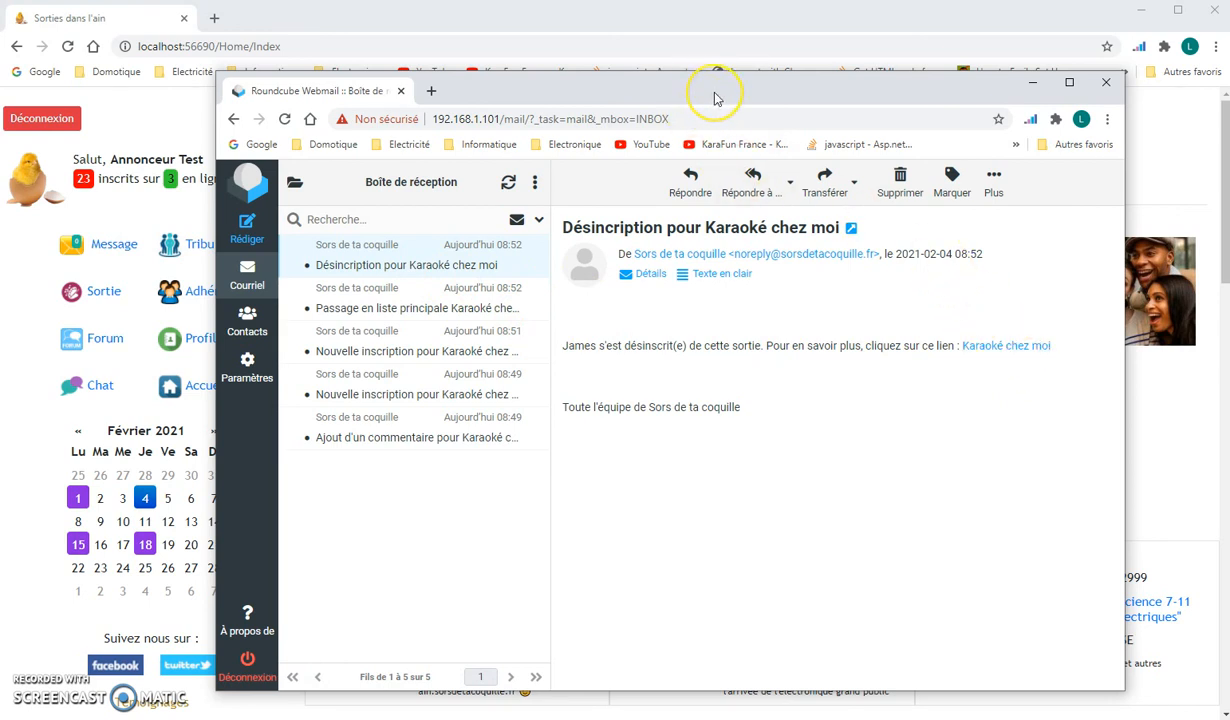
left_click_drag(715, 95, 0, 30)
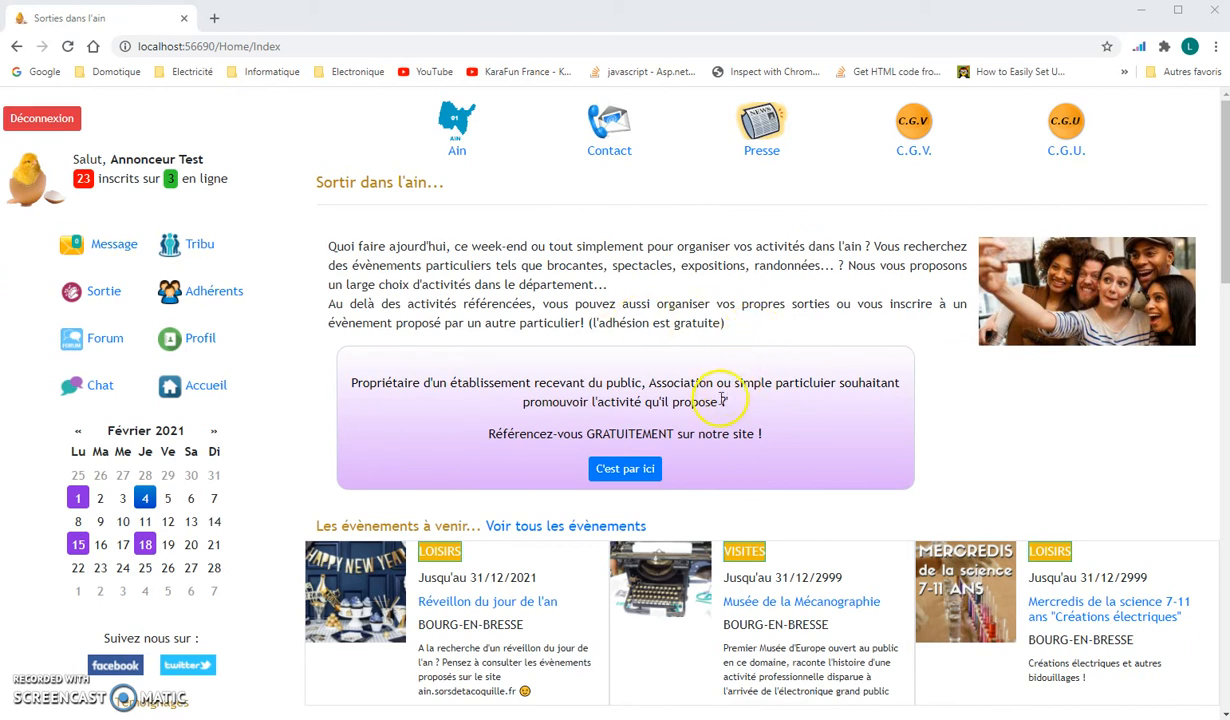
Review the February 2021 outings on the home page, comparing the attendance of the karaoke outings on Monday 15 and Thursday 18
scroll(656, 426, "down", 1)
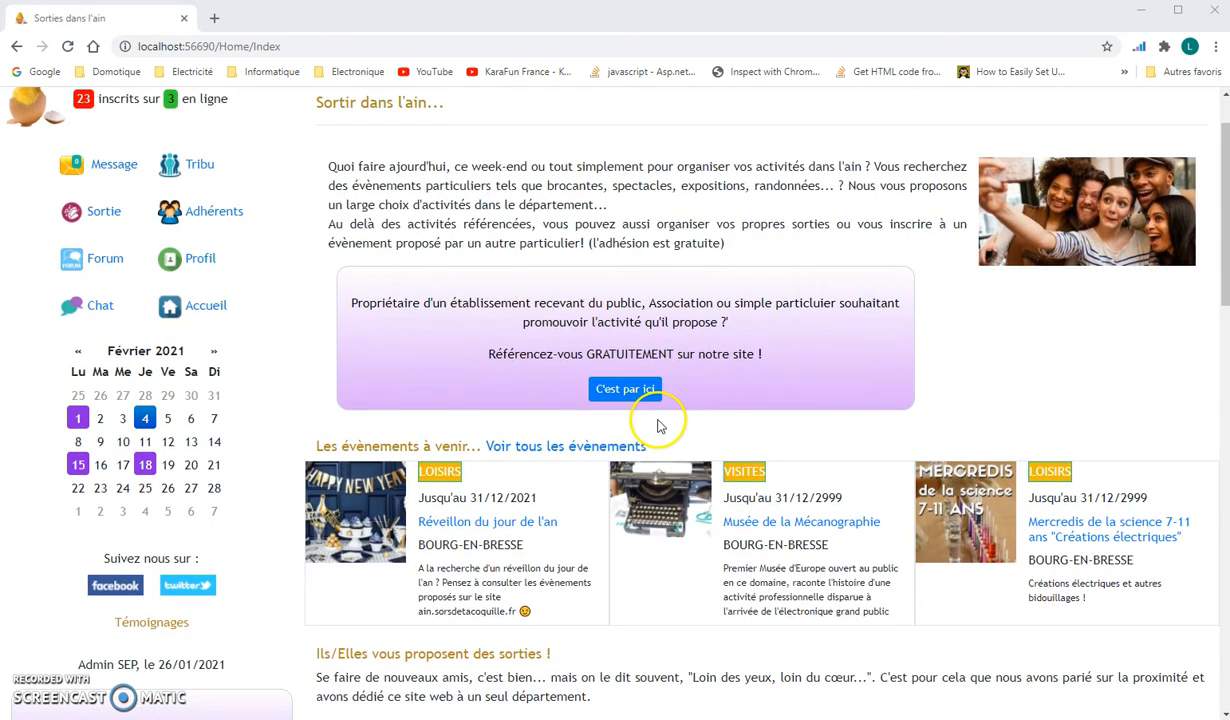
scroll(658, 426, "down", 12)
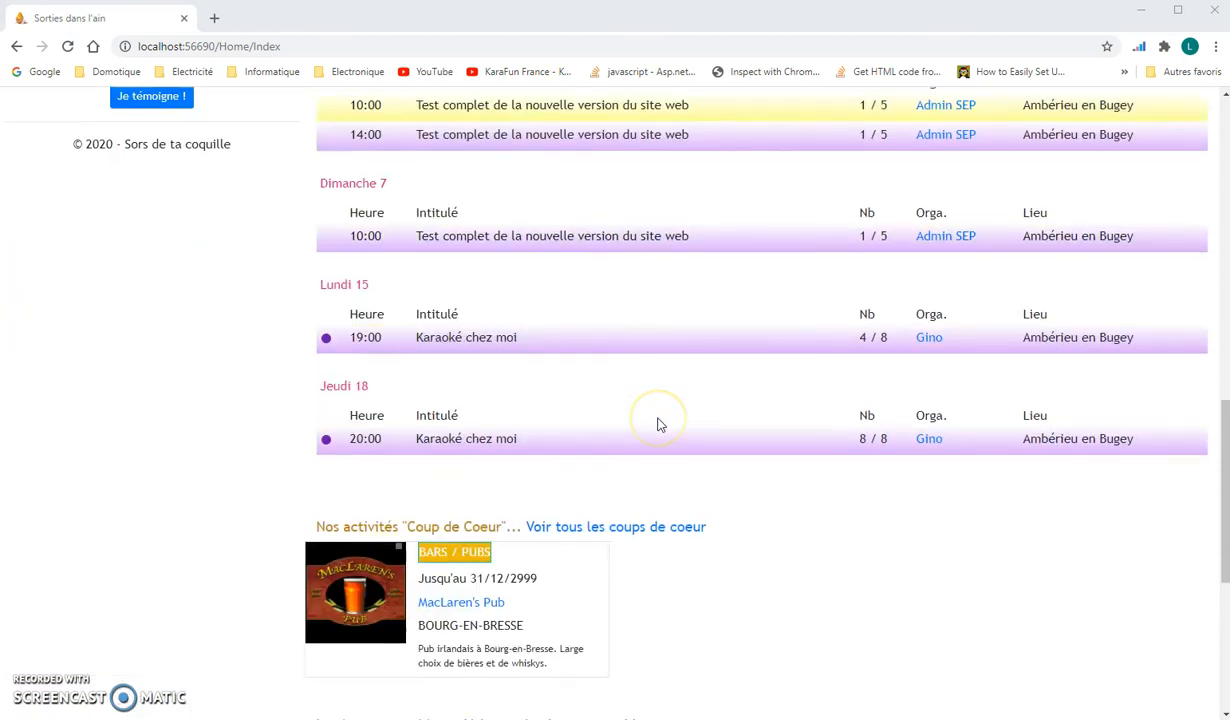
scroll(808, 435, "up", 3)
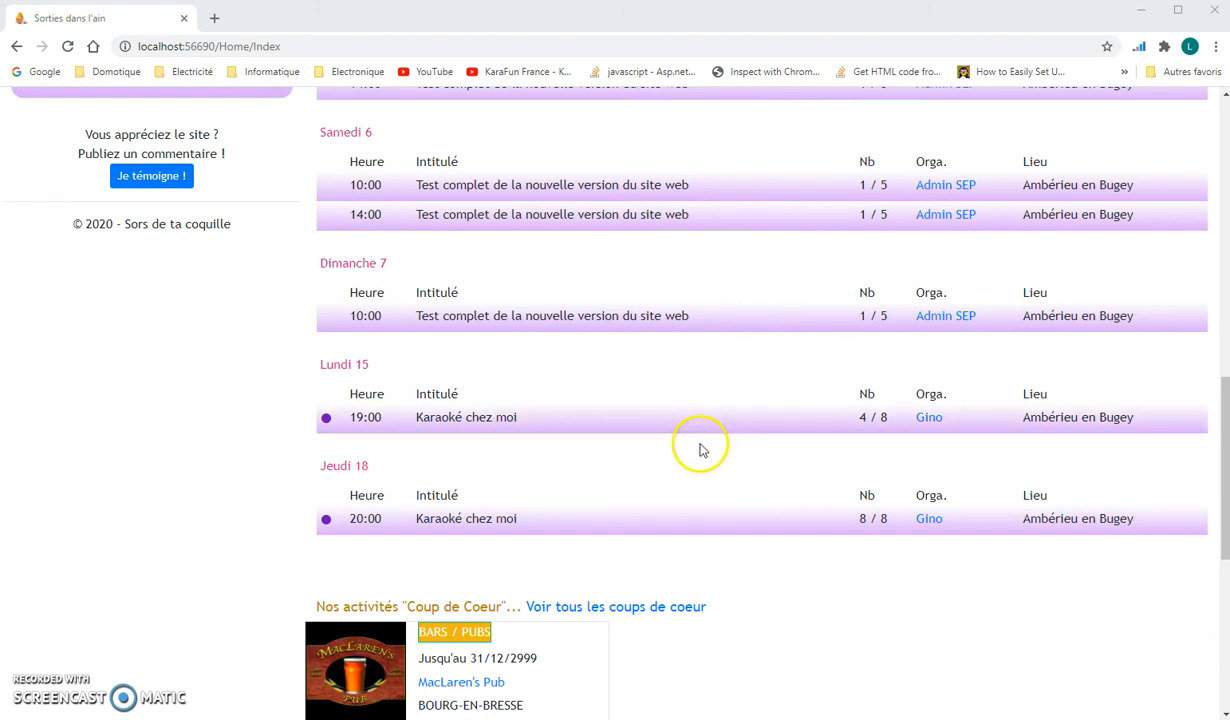
scroll(500, 430, "up", 3)
scroll(485, 430, "up", 4)
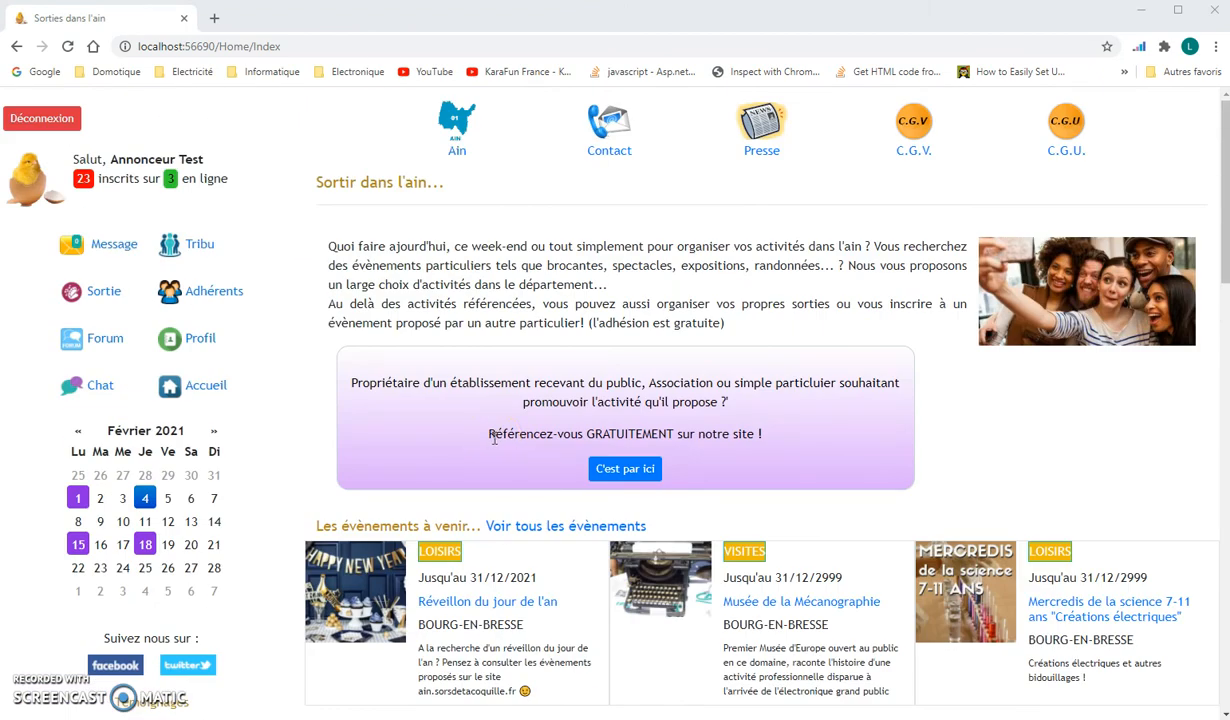
Log out of the advertiser account and log in with the second saved member account's e-mail and password
left_click(55, 118)
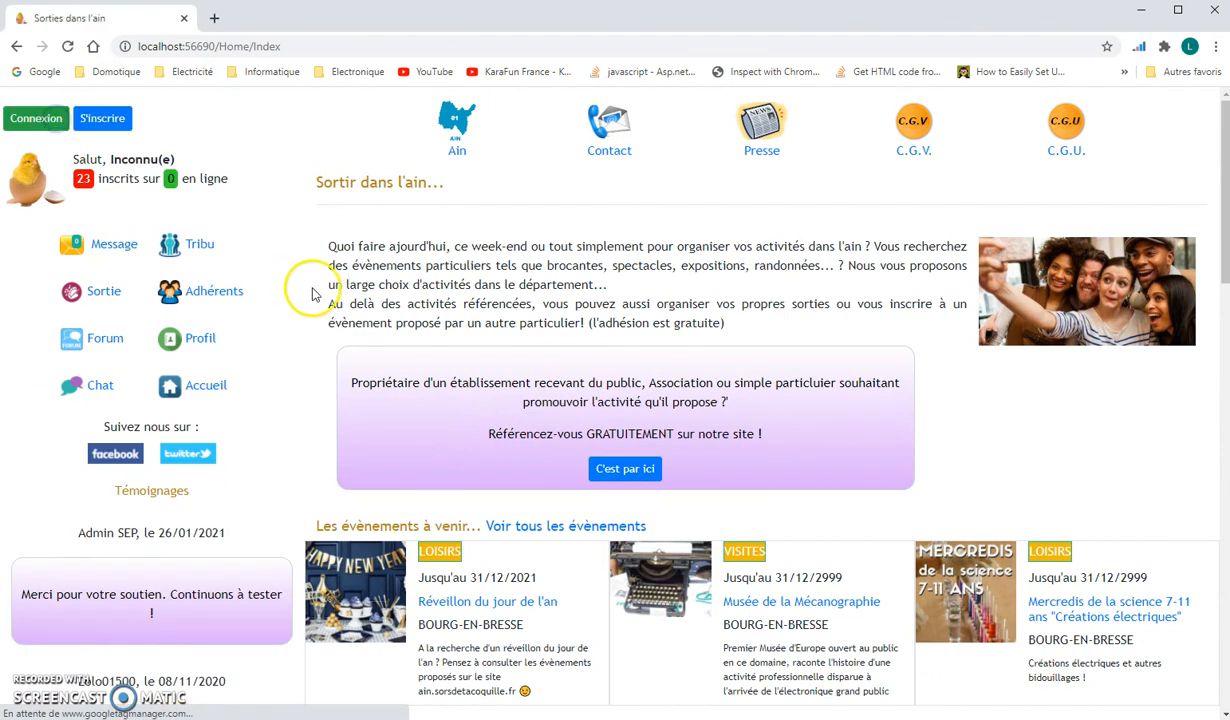
left_click(36, 118)
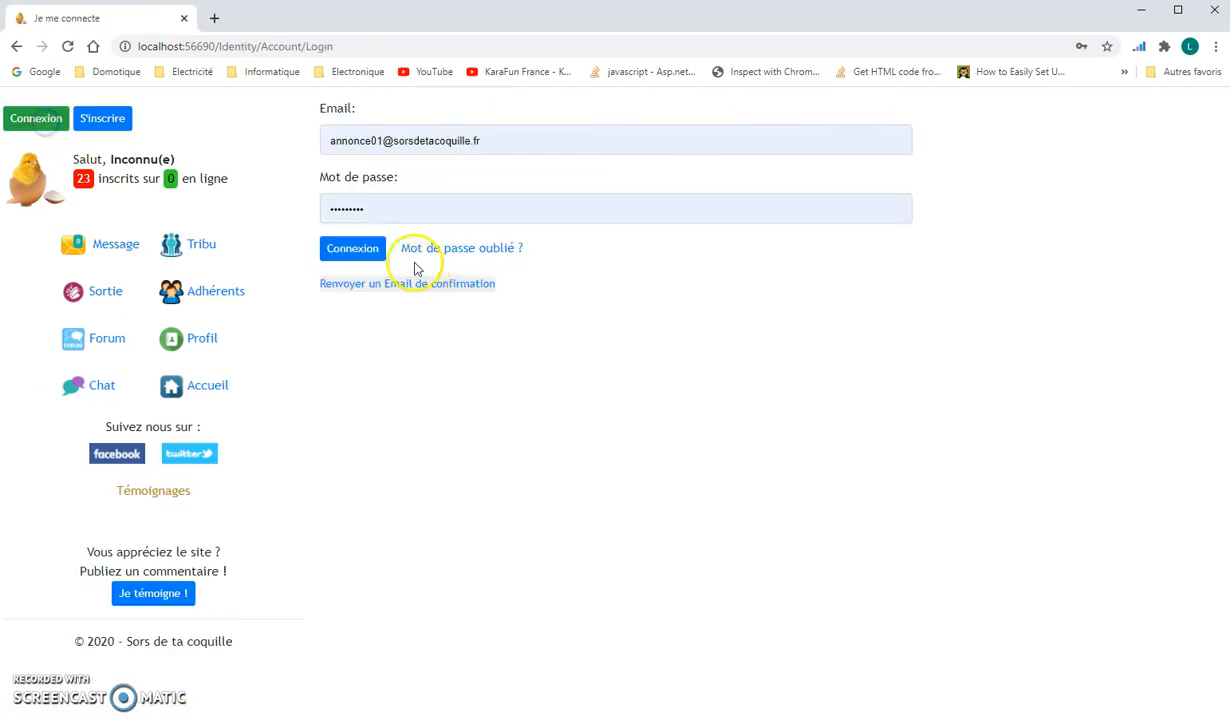
left_click(504, 143)
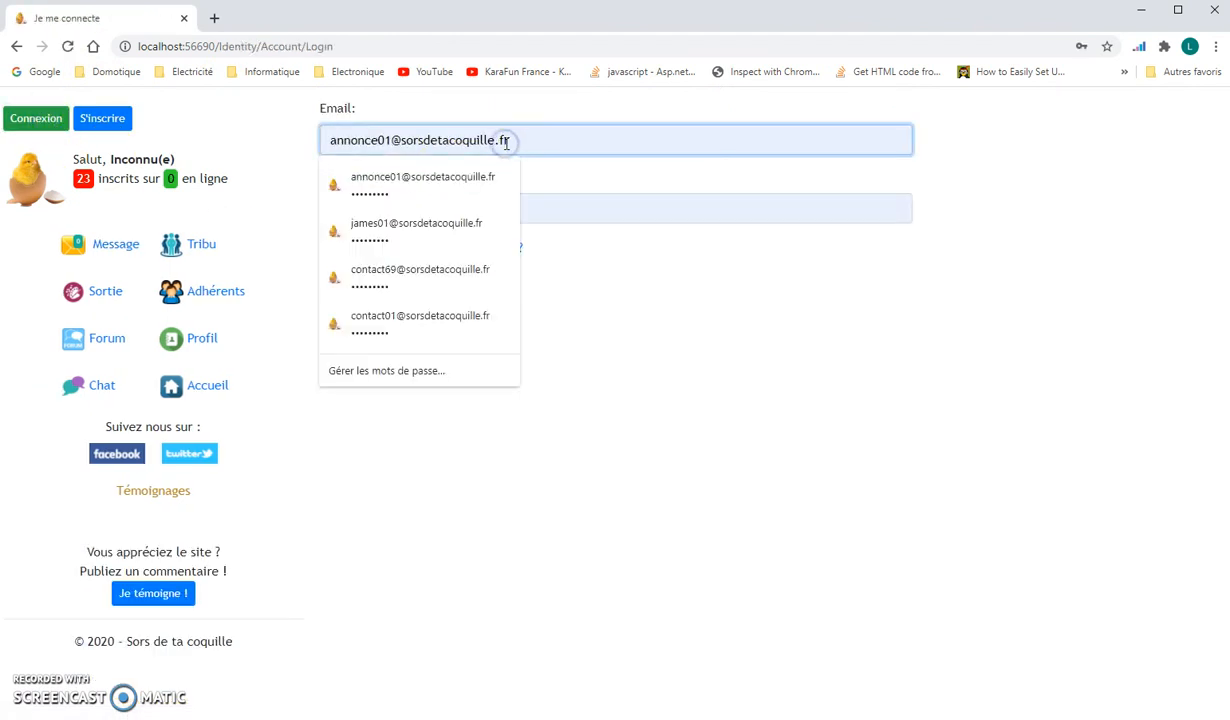
left_click(474, 236)
left_click(355, 249)
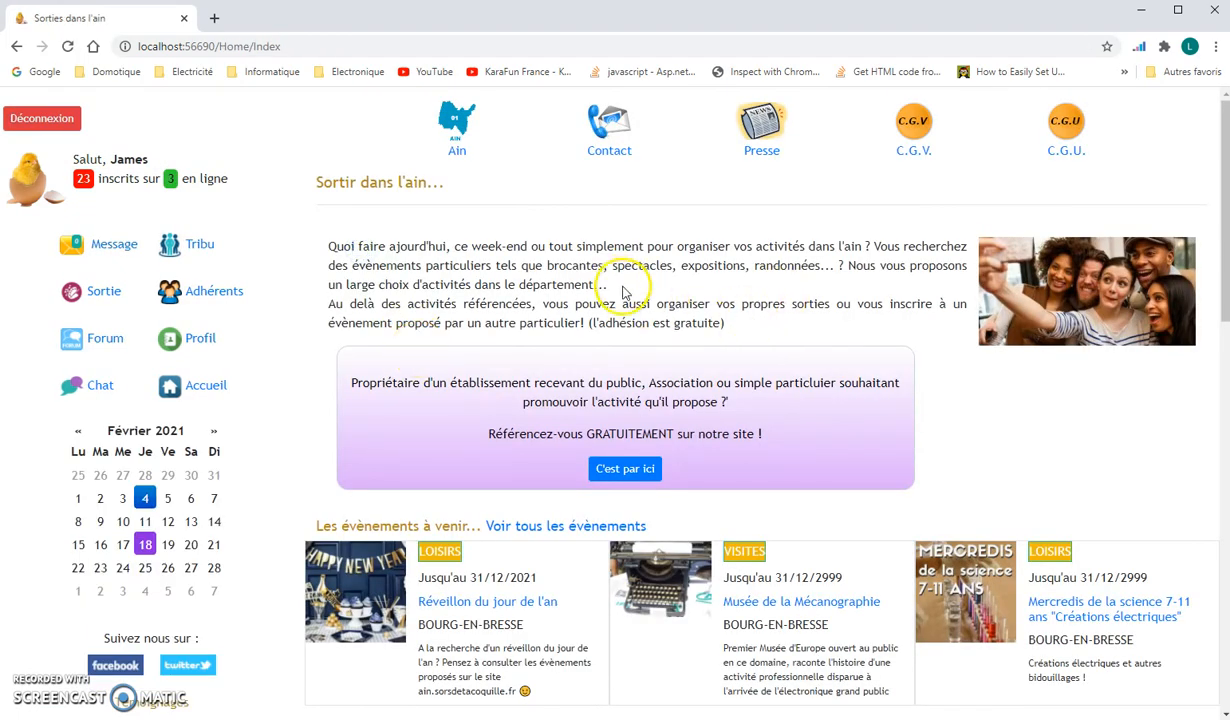
Open the "Karaoké chez moi" outing of Monday 15 February from the home page and mark it to follow
scroll(622, 291, "down", 7)
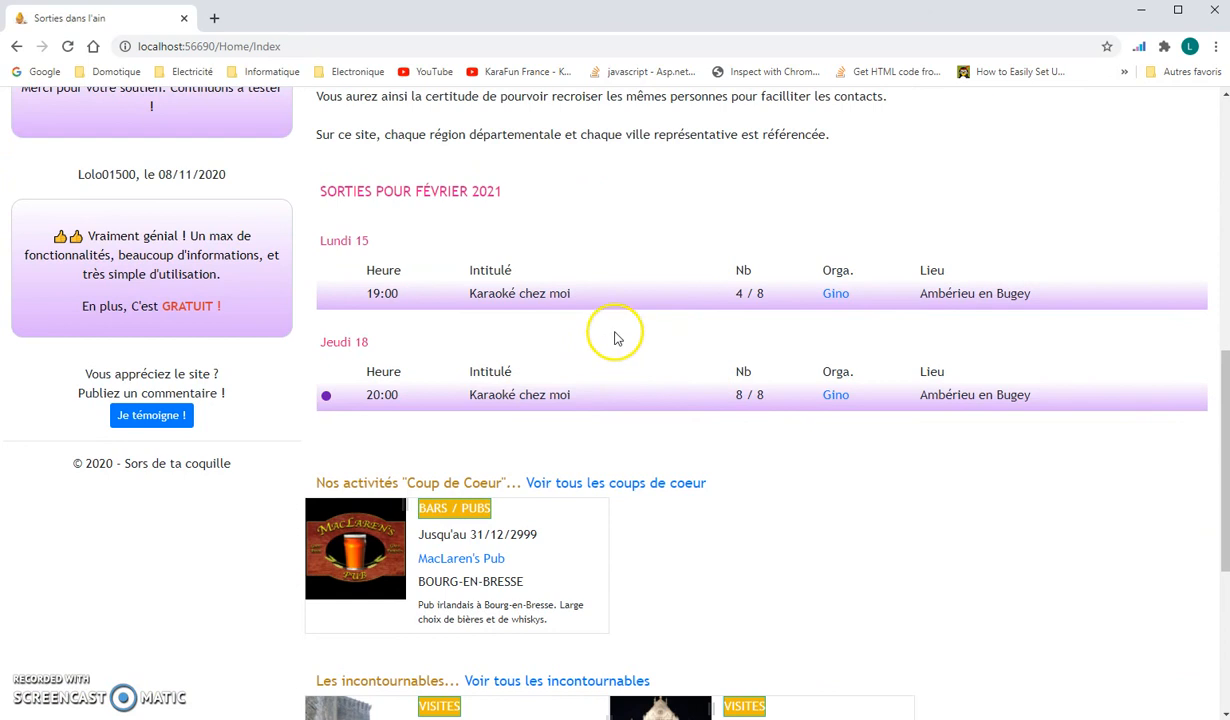
left_click(658, 298)
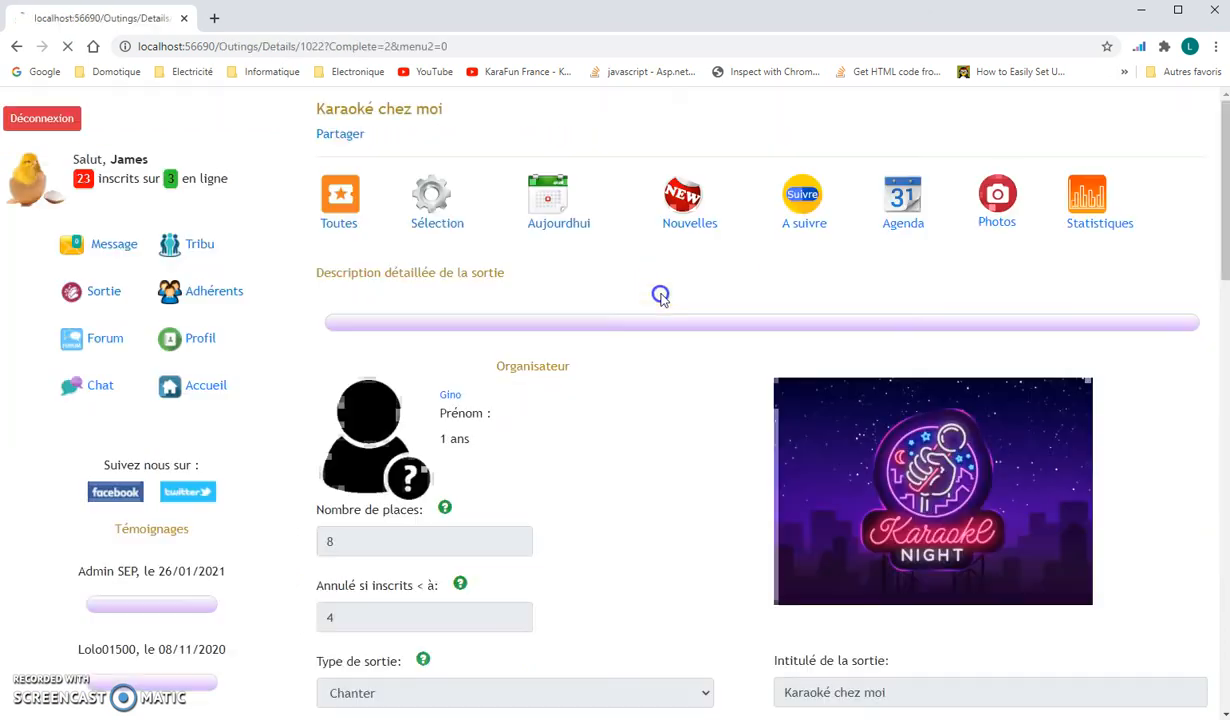
scroll(572, 400, "down", 1)
scroll(575, 402, "down", 8)
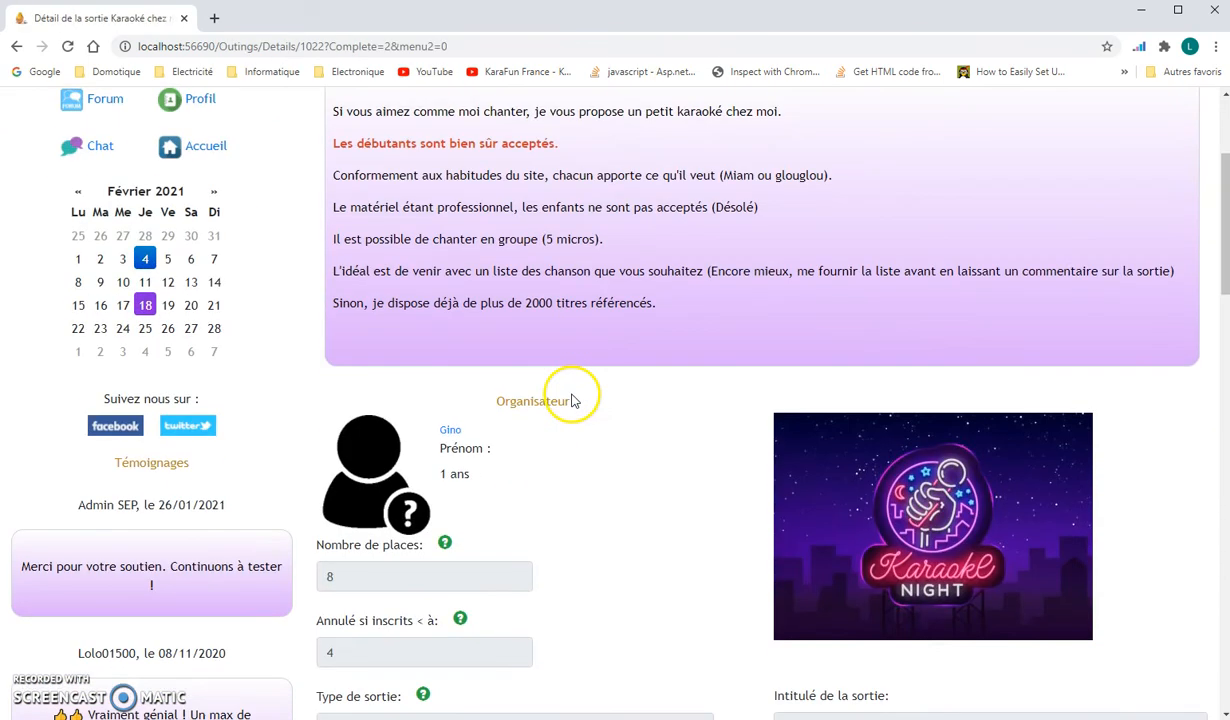
scroll(578, 407, "down", 4)
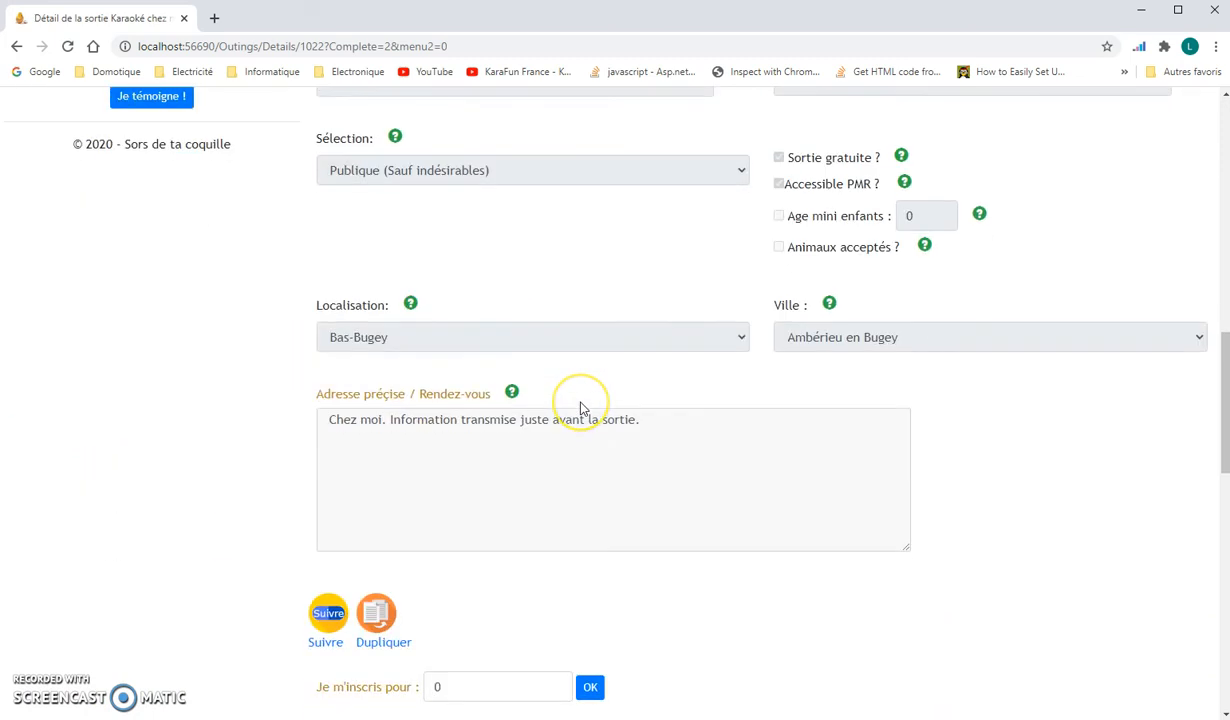
scroll(798, 435, "down", 1)
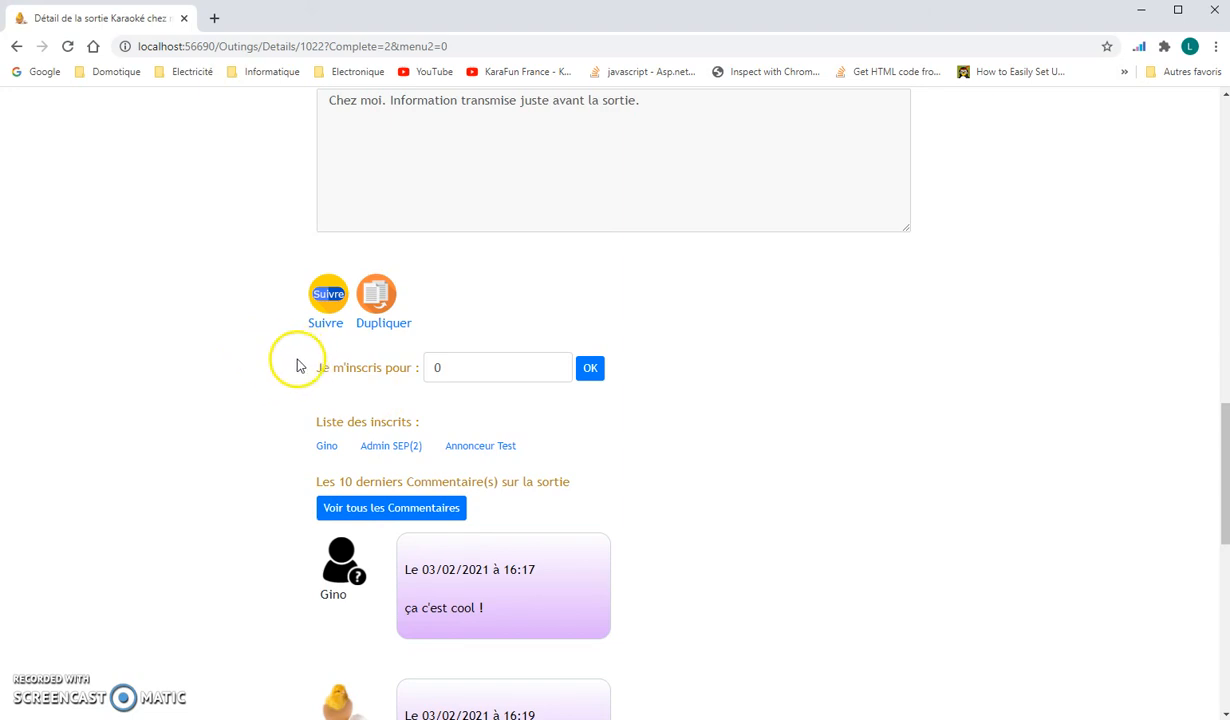
left_click(328, 298)
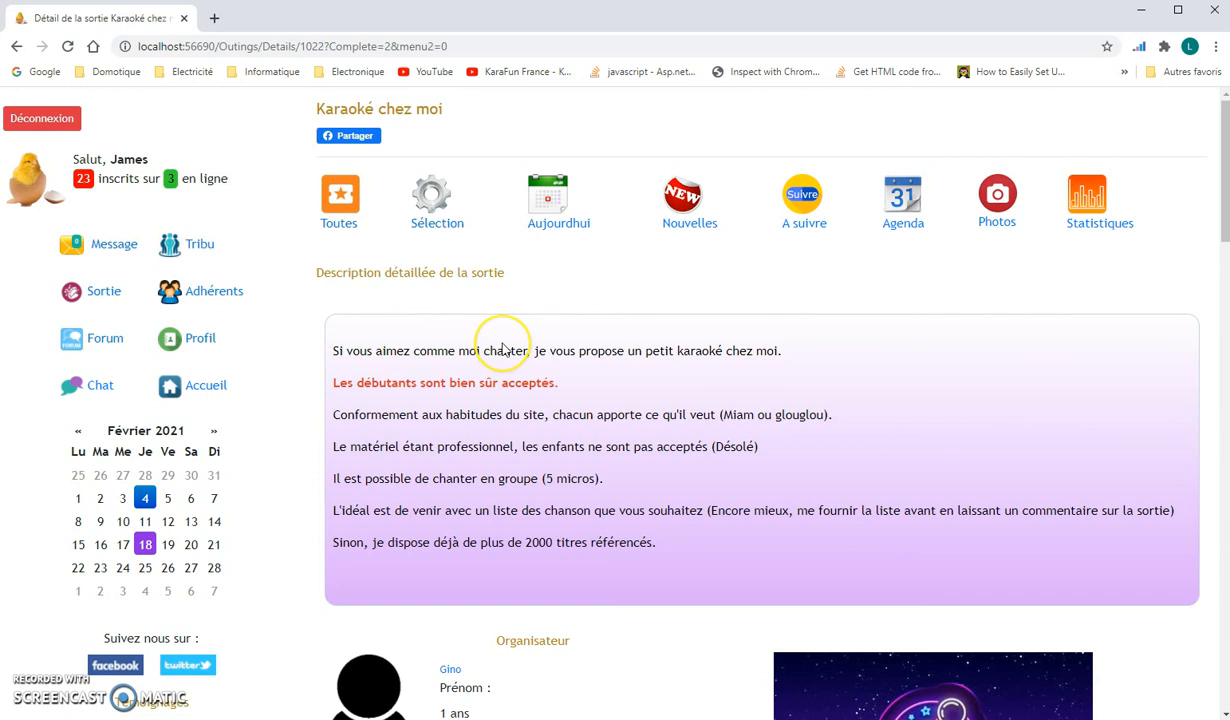
Check the follow option on the karaoke outing's page and view the member's list of followed outings
scroll(503, 348, "down", 12)
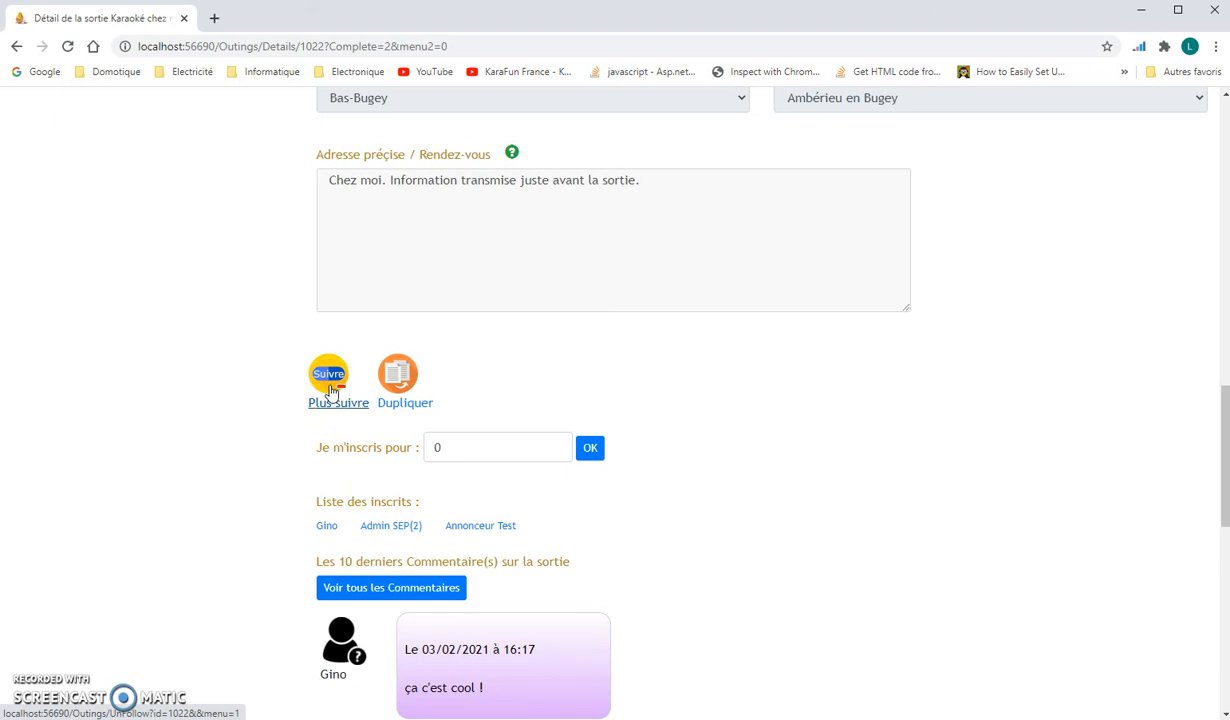
scroll(330, 390, "up", 15)
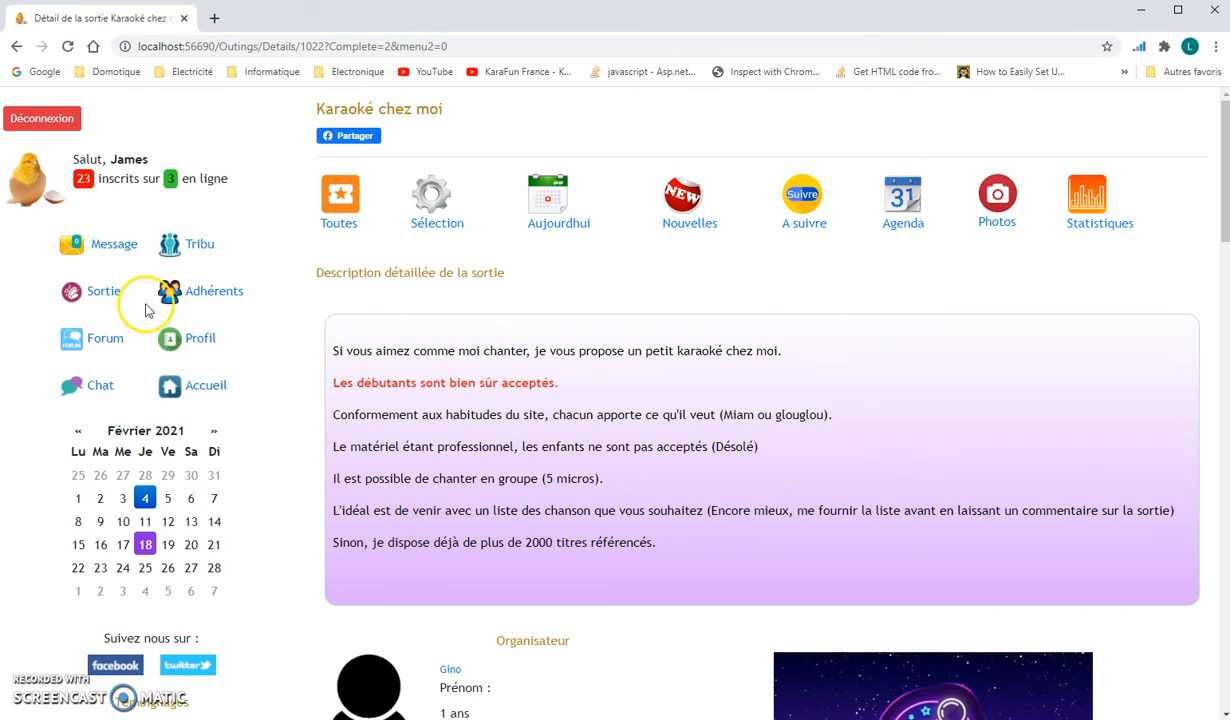
left_click(108, 291)
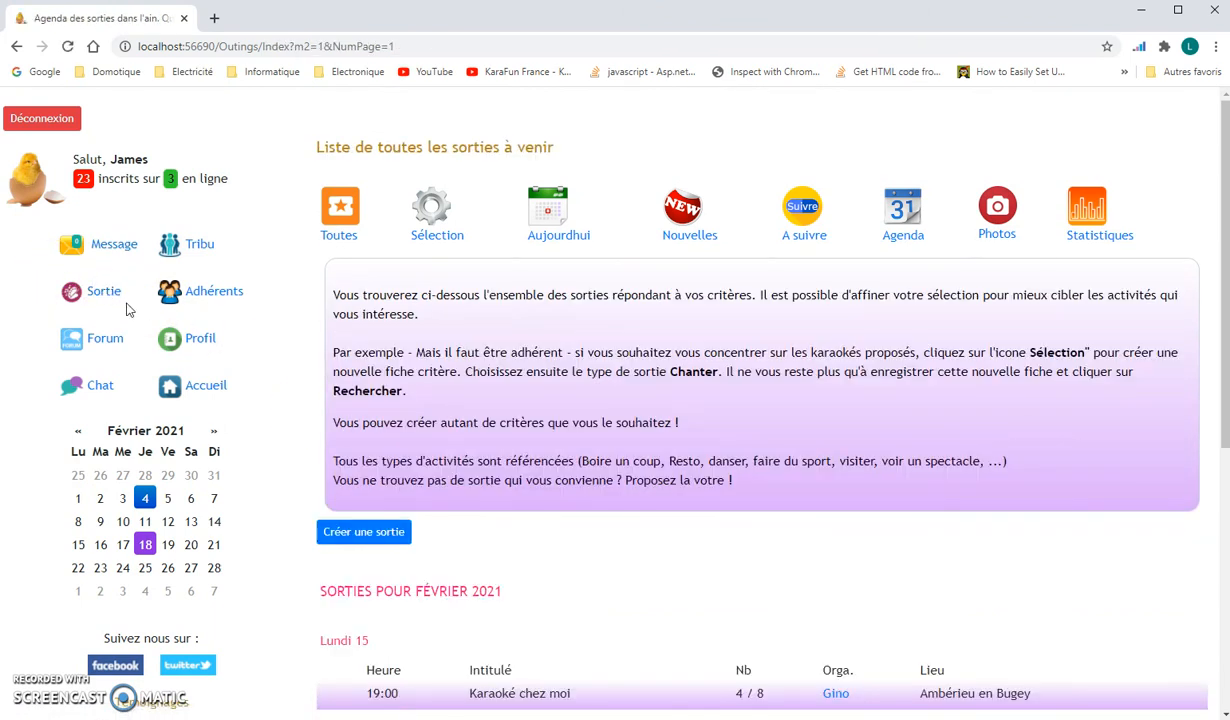
left_click(801, 229)
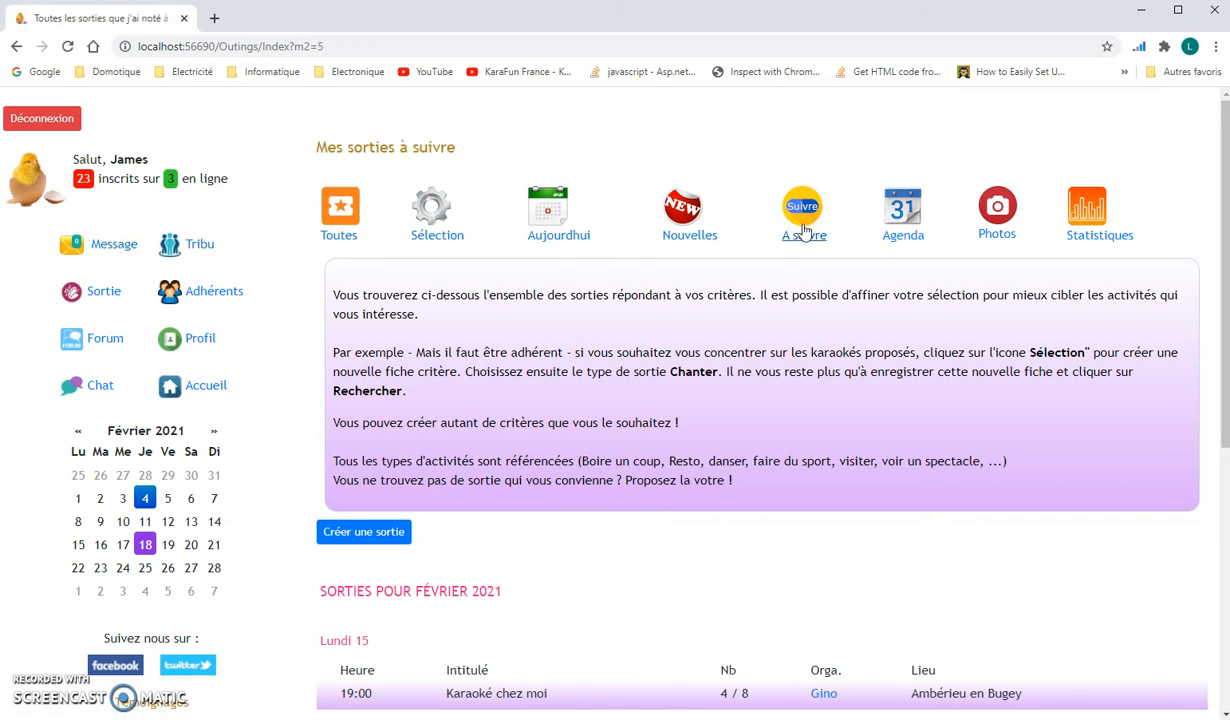
scroll(585, 308, "down", 3)
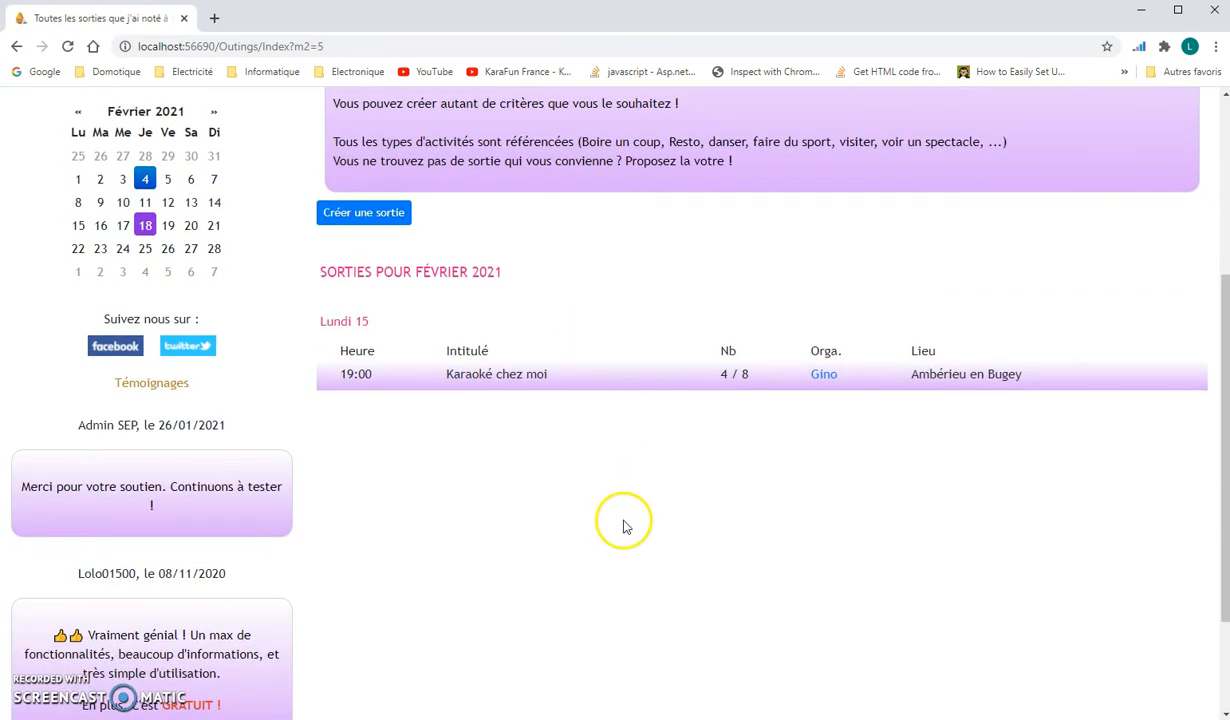
Open "Karaoké chez moi" from the followed outings and register for 1 place
left_click(648, 383)
scroll(632, 437, "down", 8)
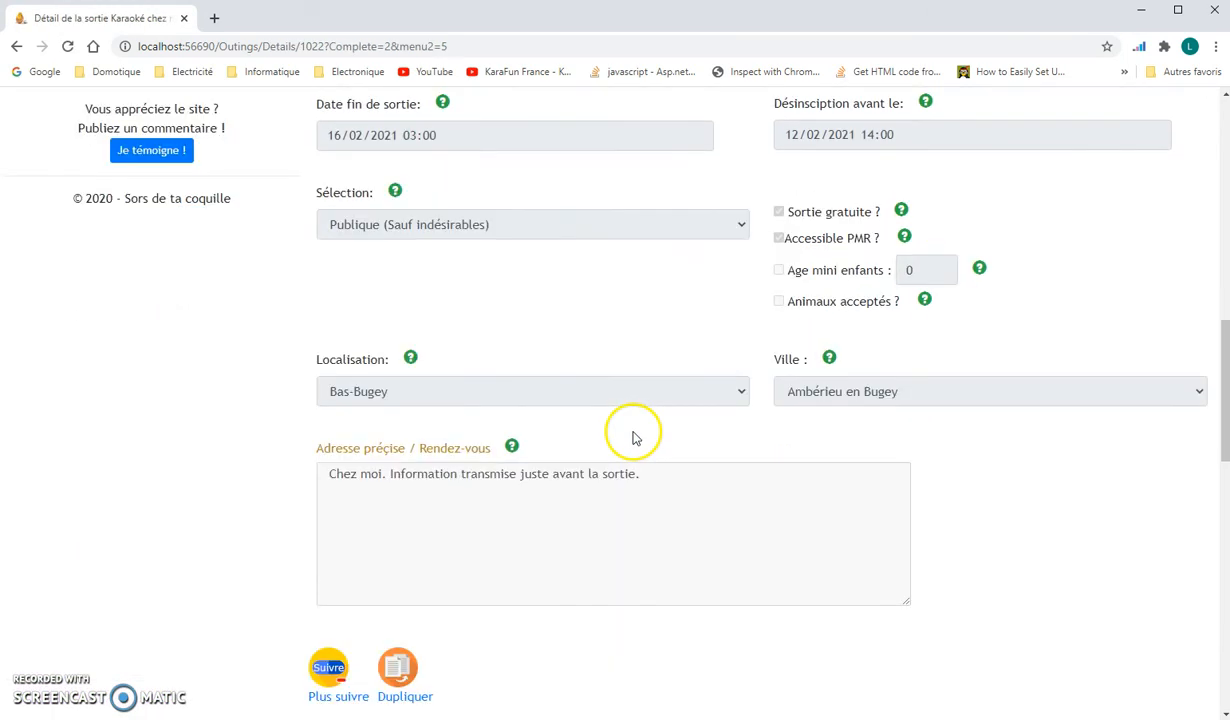
scroll(632, 435, "down", 6)
scroll(549, 376, "up", 2)
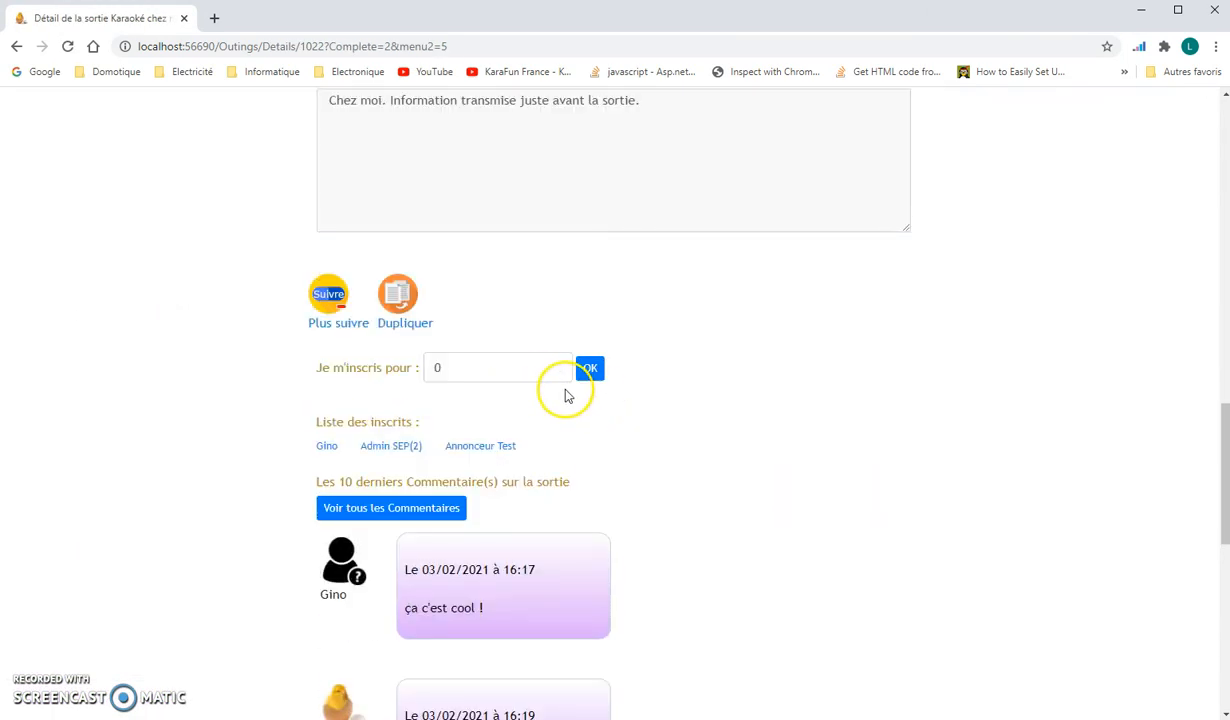
left_click(556, 364)
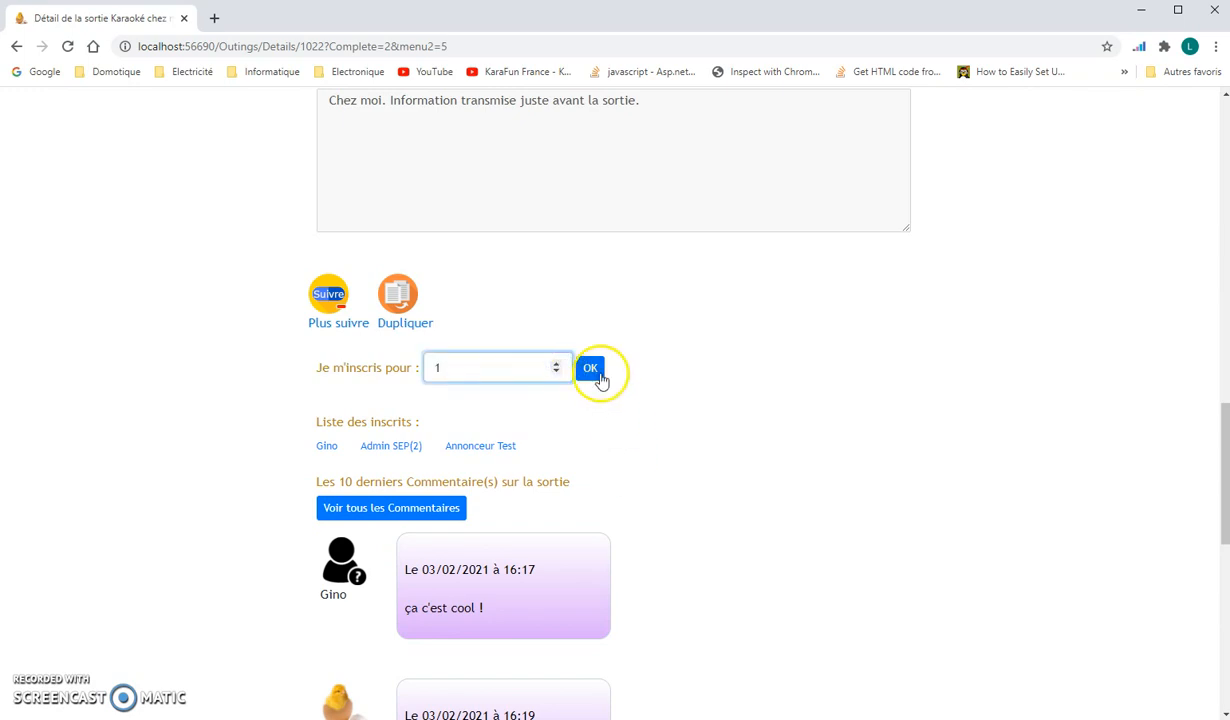
left_click(596, 377)
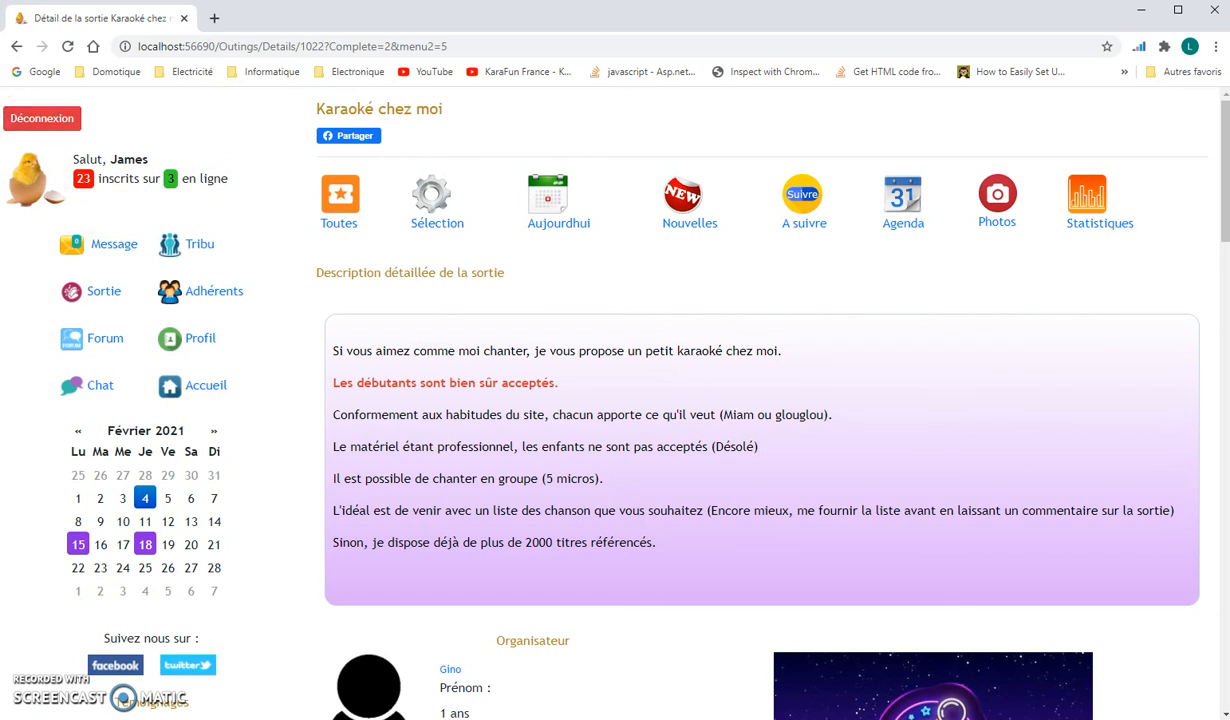
Bring the Roundcube webmail window into view, refresh the inbox, read the 08:56 registration notification, and move the window off screen
left_click_drag(0, 50, 555, 70)
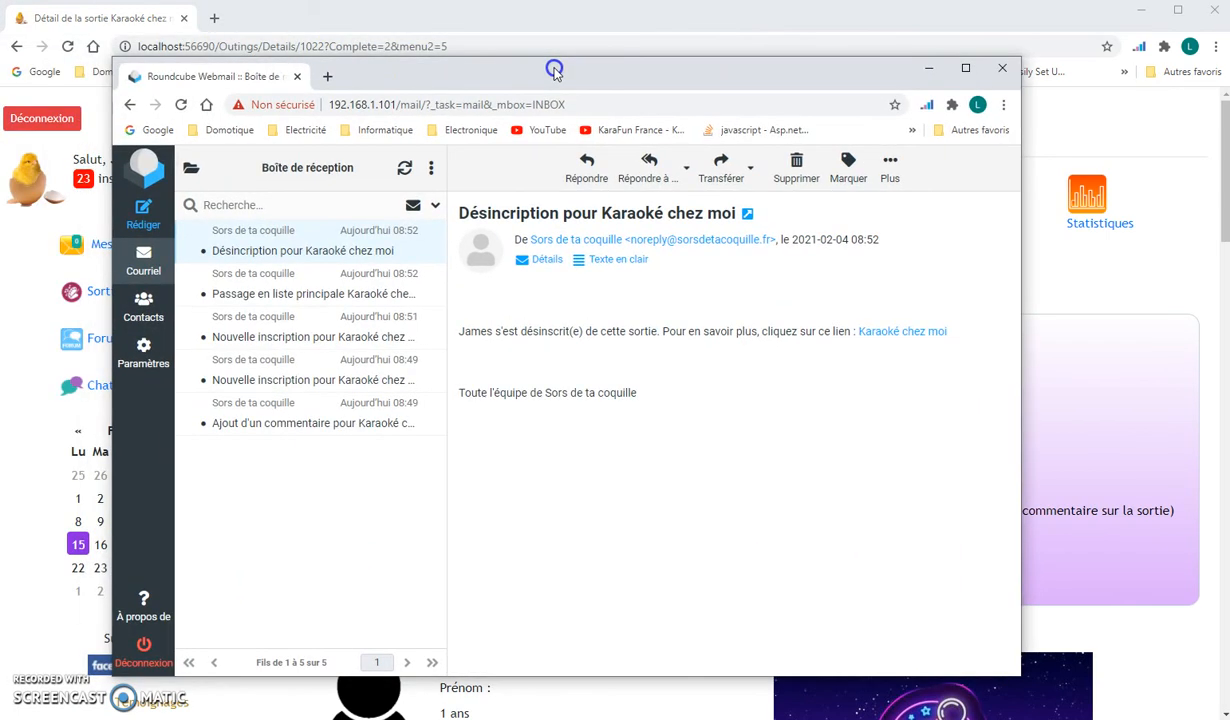
left_click(403, 170)
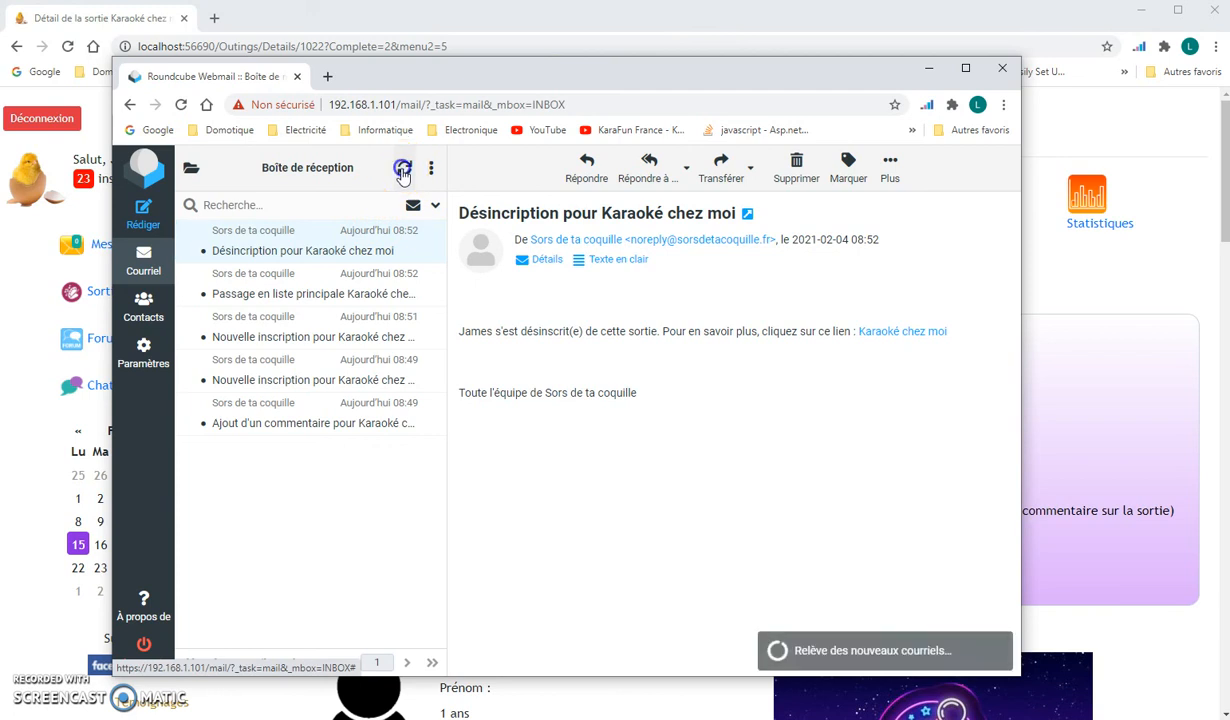
left_click(302, 250)
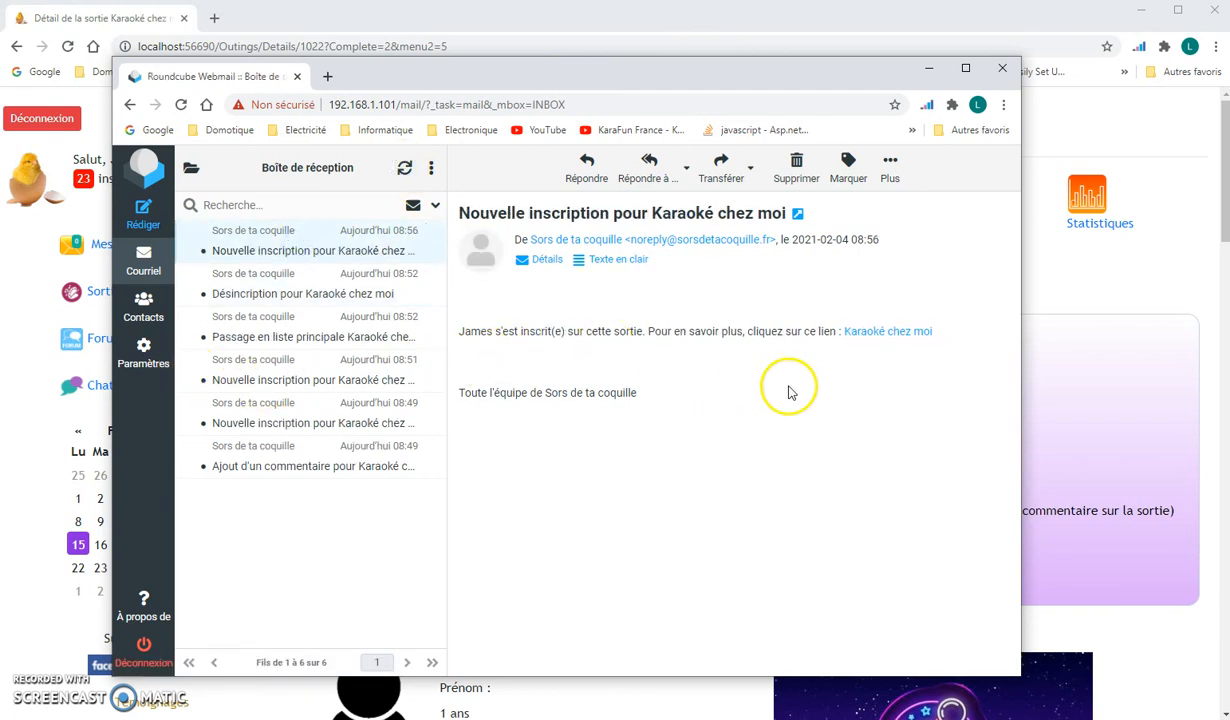
left_click_drag(772, 79, 0, 88)
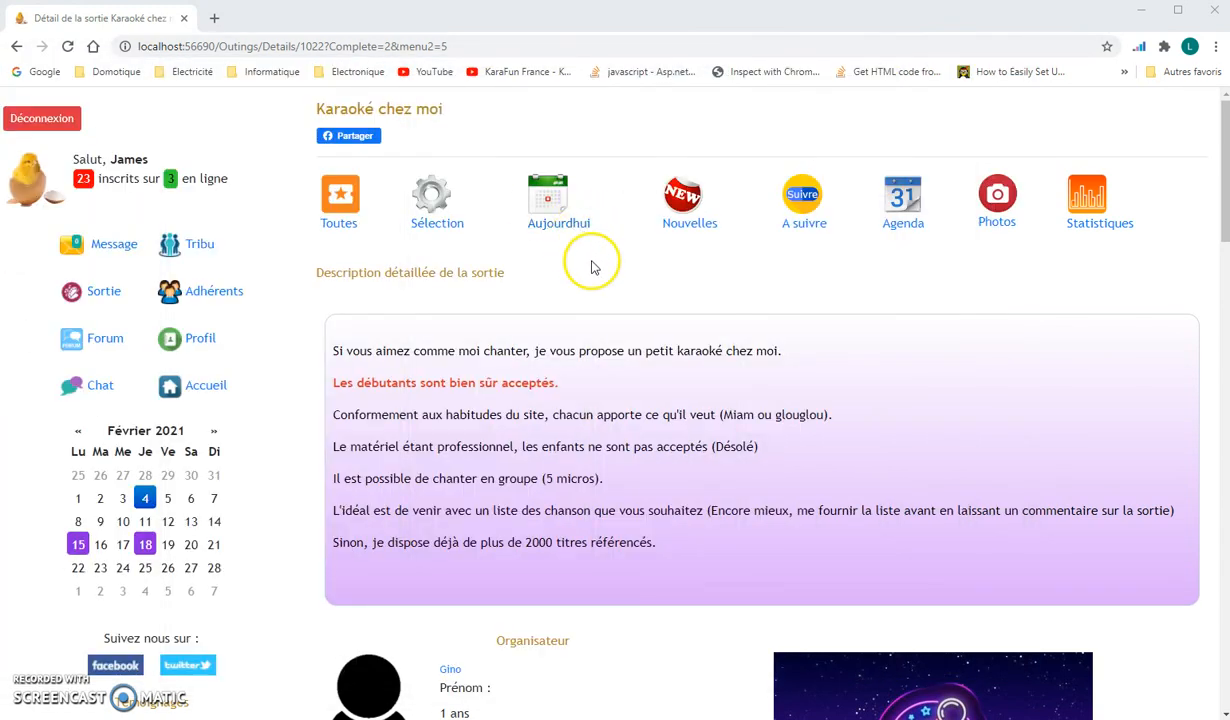
Review the karaoke outing's page, checking its follow and registration options, list of registered members and comments
scroll(590, 280, "down", 10)
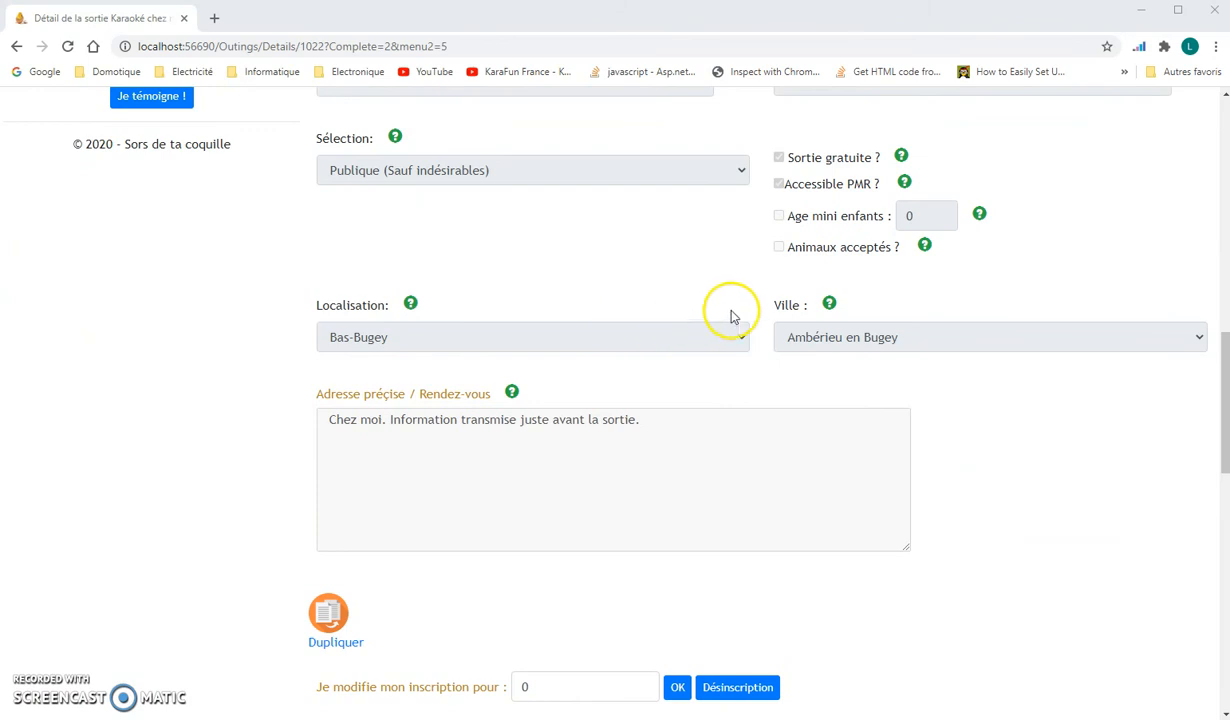
scroll(730, 314, "down", 8)
scroll(731, 315, "down", 2)
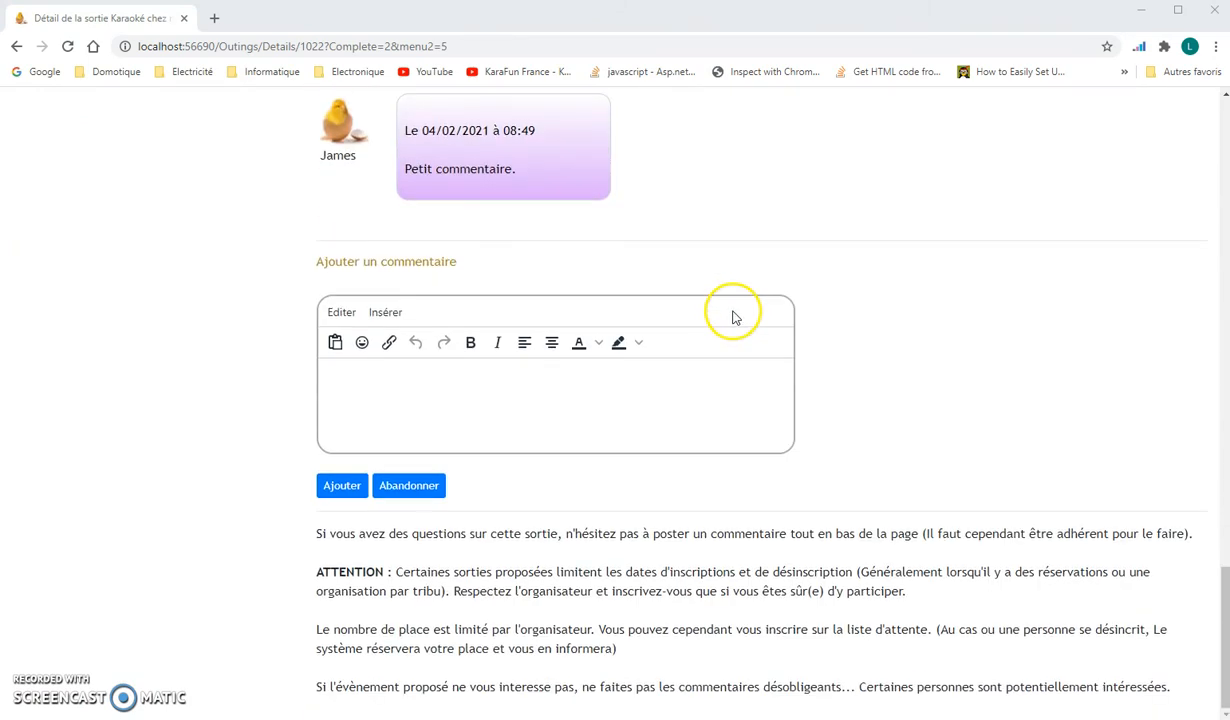
scroll(735, 317, "up", 18)
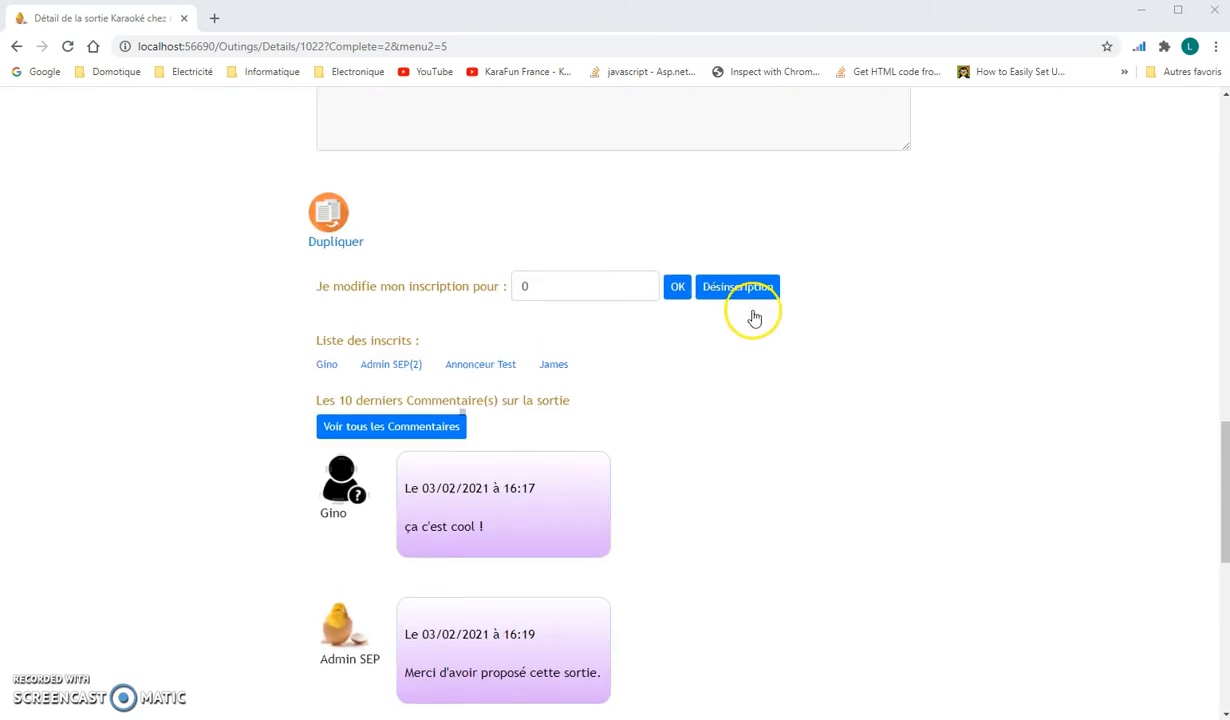